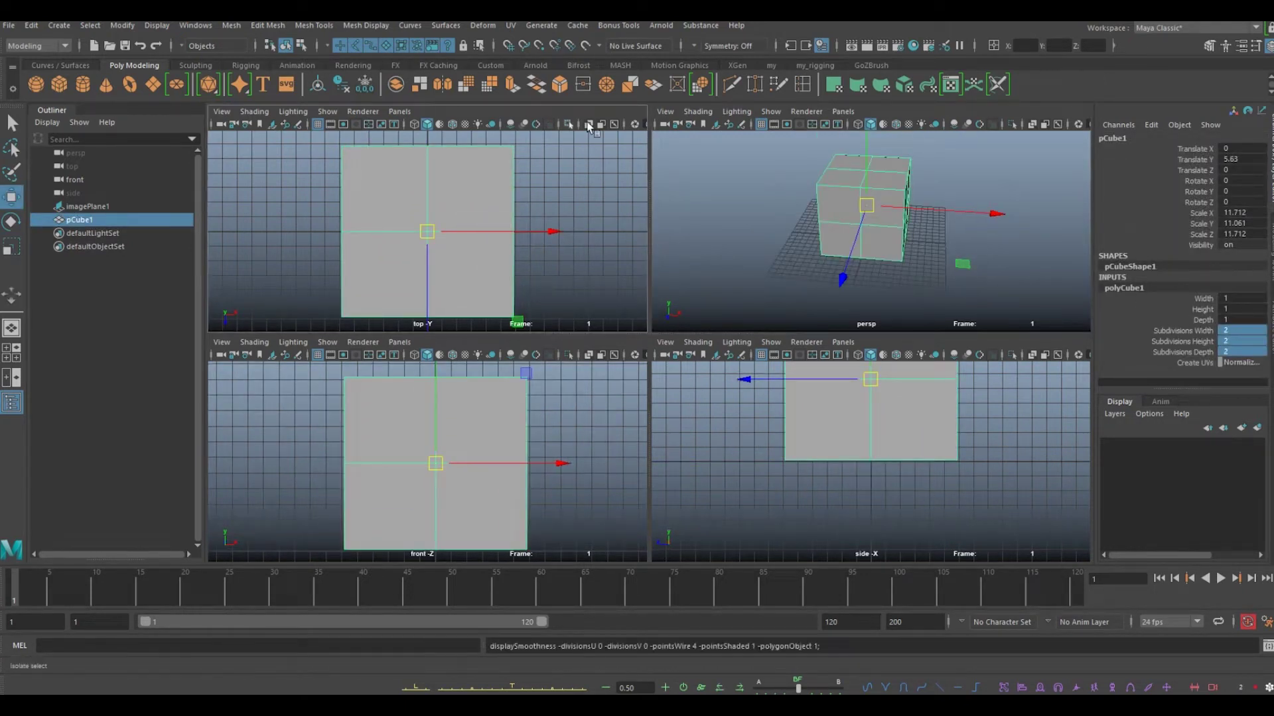
# Move the cube's vertex columns sideways to round it into an eight-sided trunk
pyautogui.moveTo(435, 266); pyautogui.dragTo(406, 274, button='right')
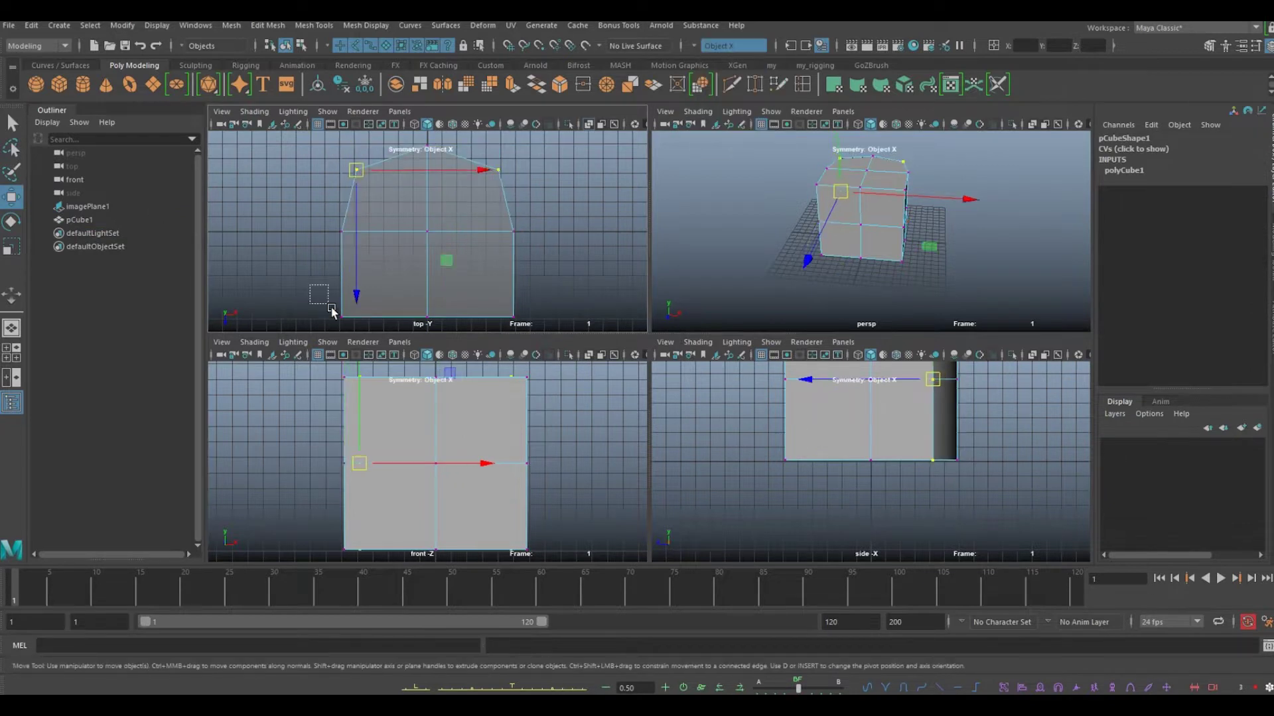
pyautogui.press('w')
pyautogui.scroll(-2, 492, 471)
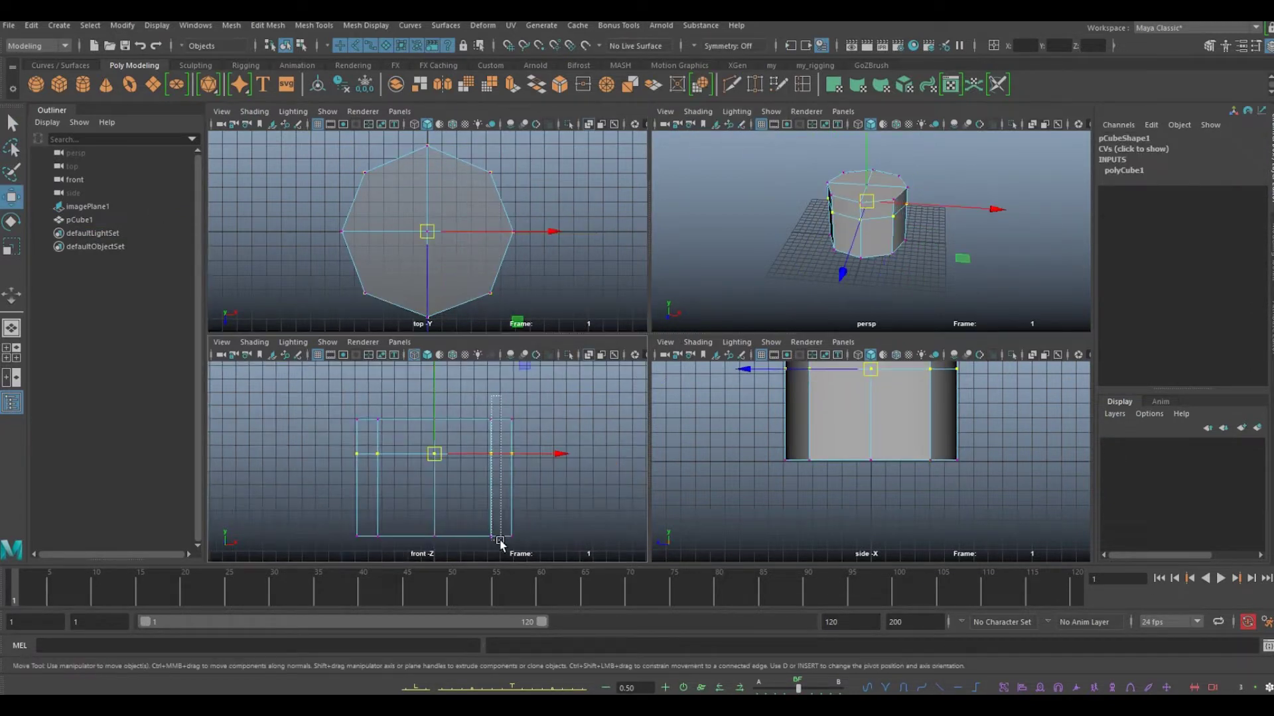
pyautogui.moveTo(612, 478); pyautogui.dragTo(515, 462)
pyautogui.scroll(2, 433, 464)
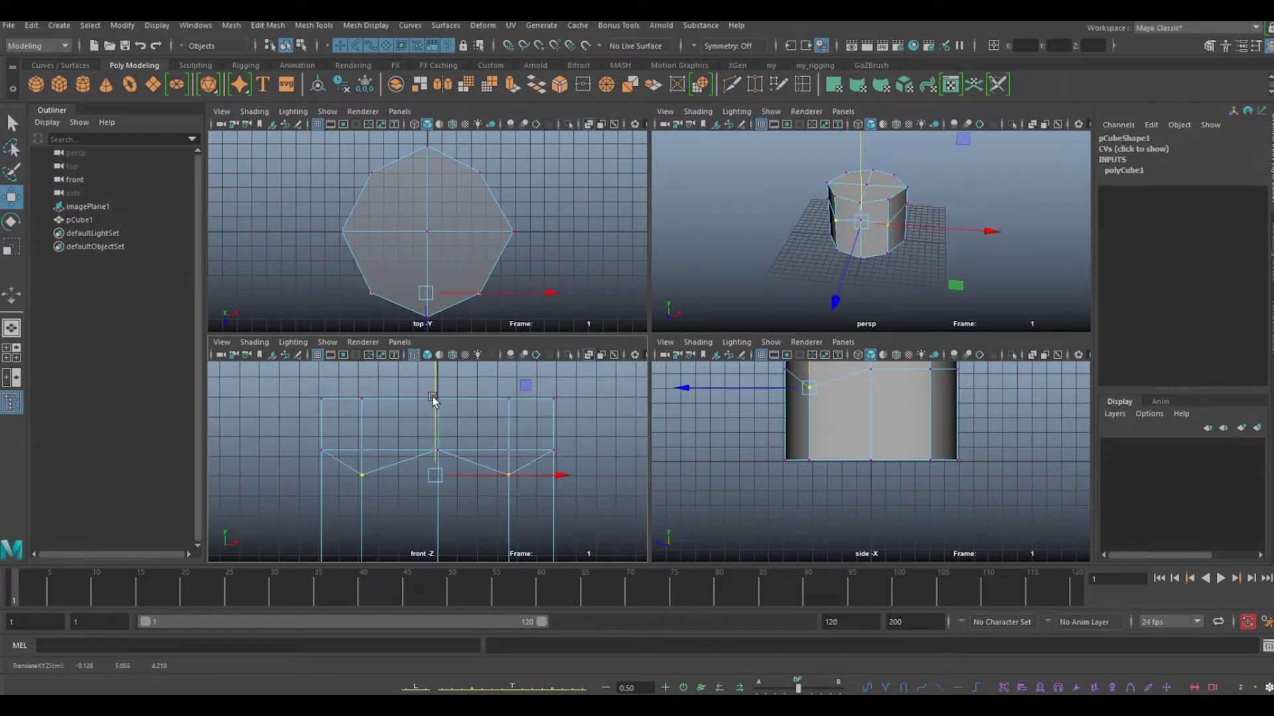
# Insert extra edge loops on the trunk, including a horizontal loop near the base
pyautogui.press('f')
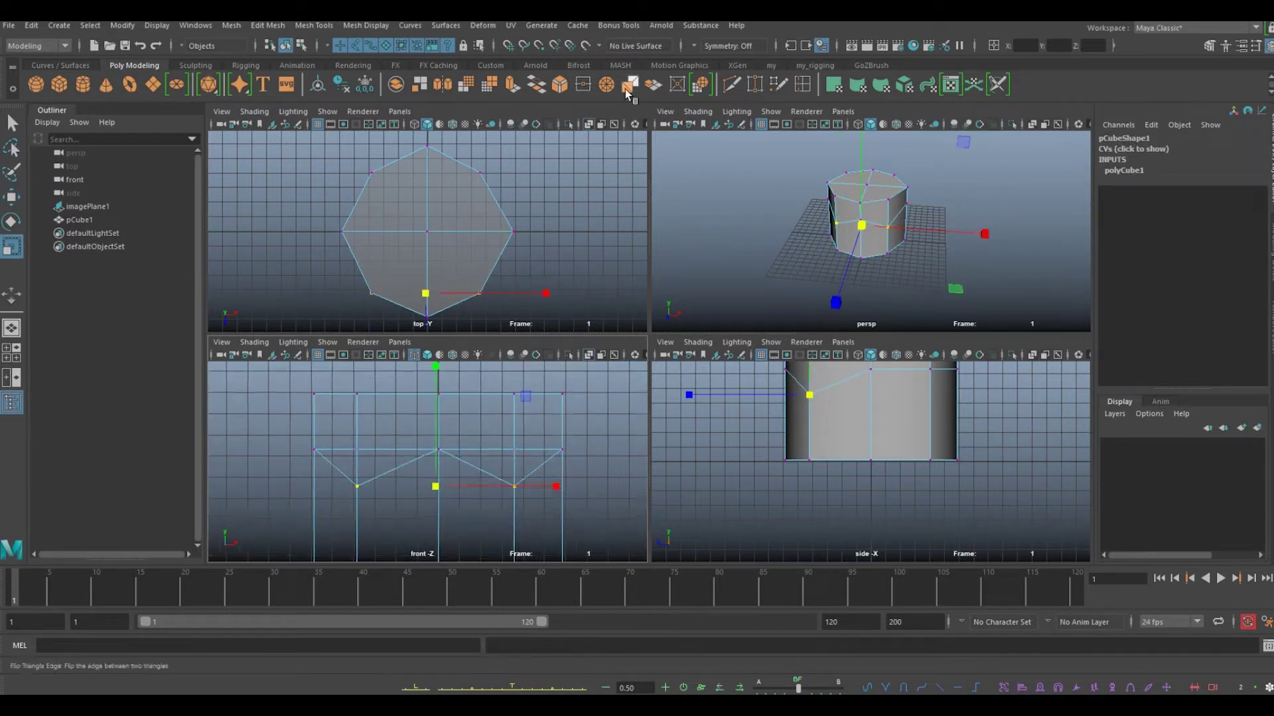
pyautogui.click(779, 84)
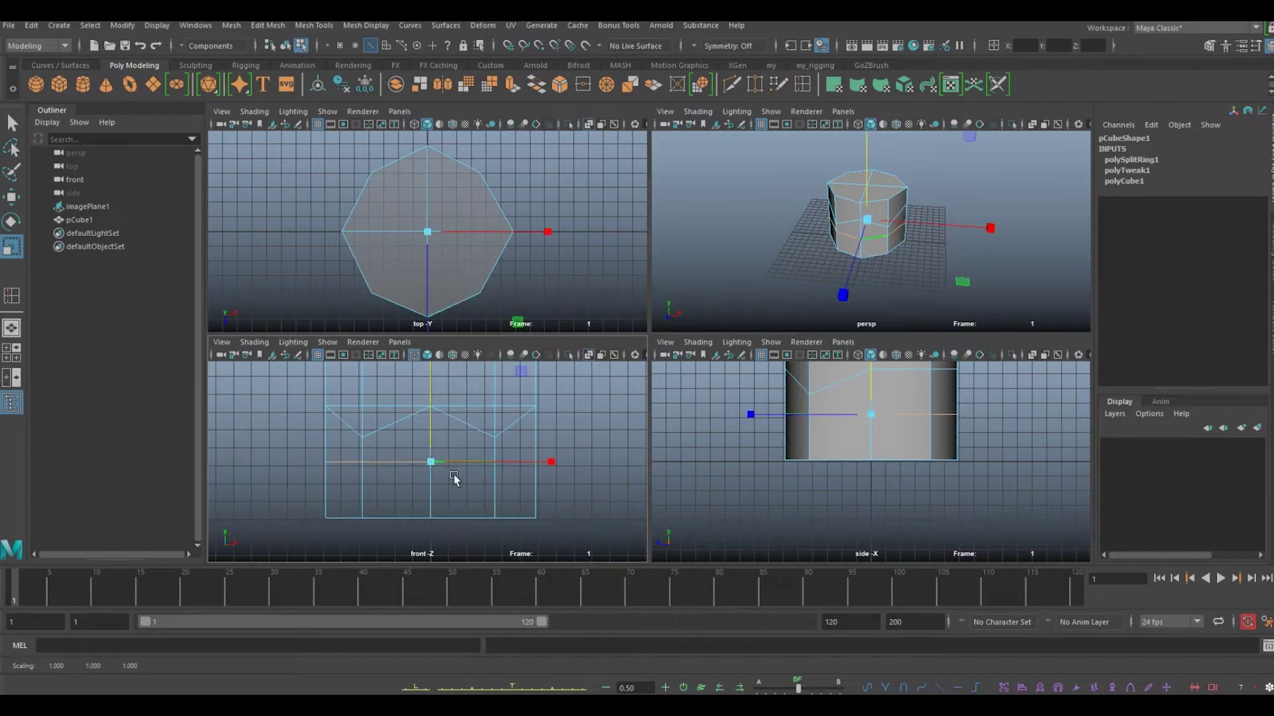
pyautogui.hotkey('ctrl', 'z')
pyautogui.rightClick(523, 371)
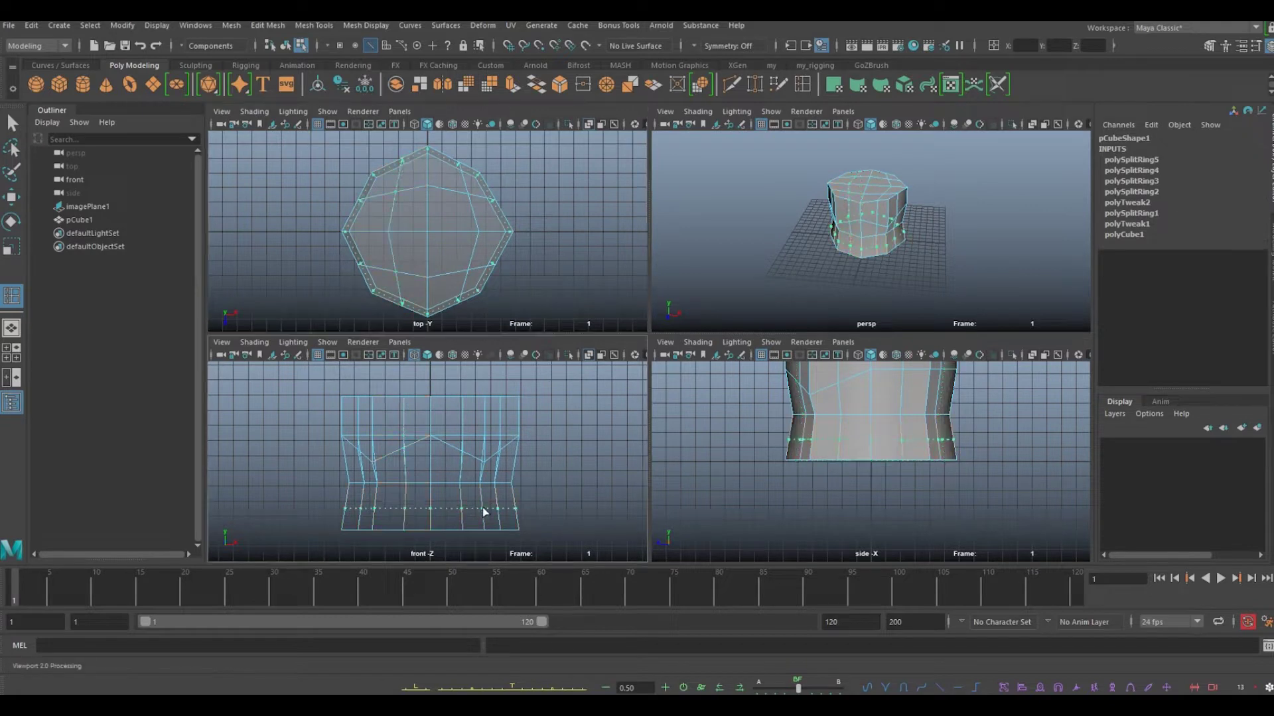
pyautogui.click(519, 415)
pyautogui.press('w')
pyautogui.press('F9')
pyautogui.click(398, 419)
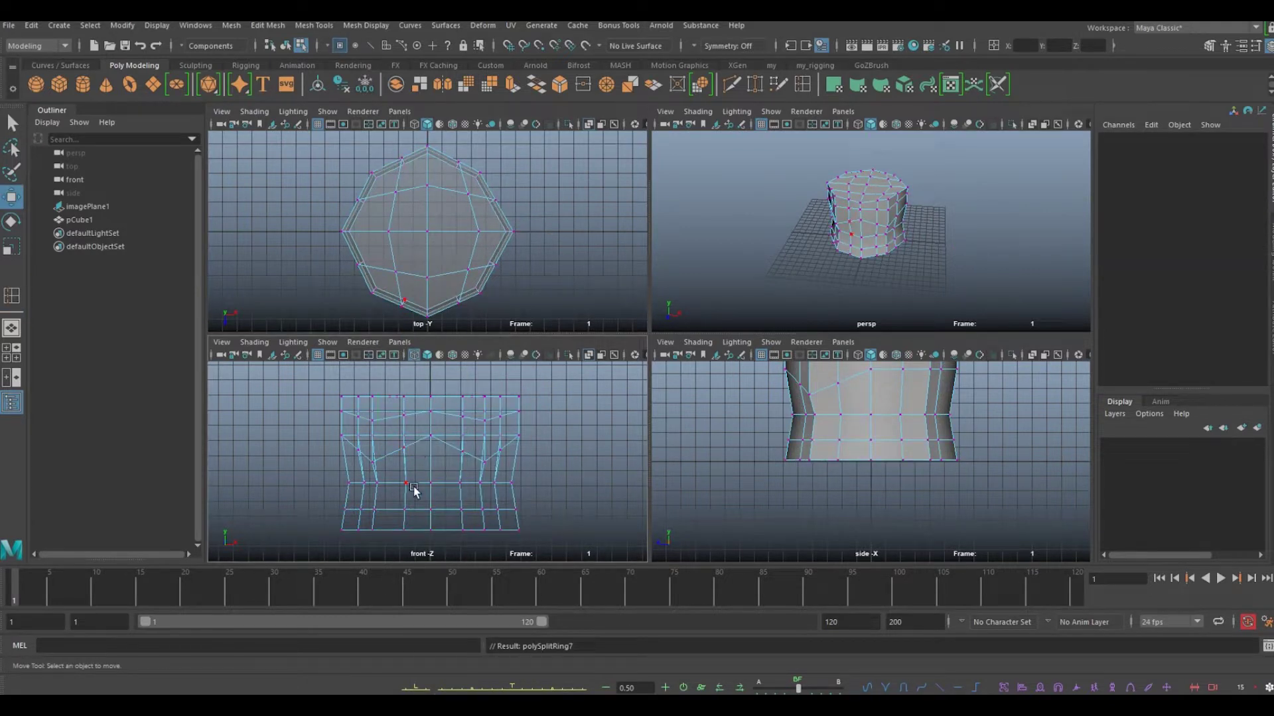
# Delete the front faces to open a doorway and extrude a tapered root on the far side
pyautogui.moveTo(457, 388); pyautogui.dragTo(510, 405)
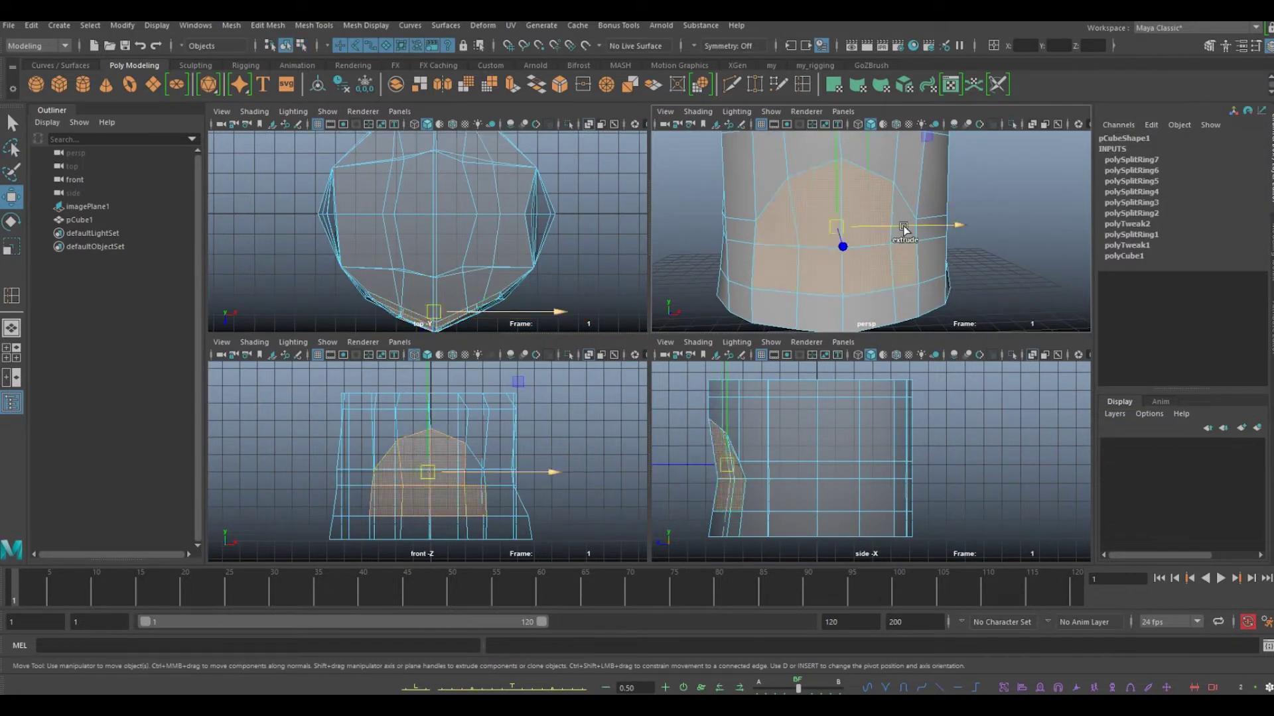
pyautogui.press('Delete')
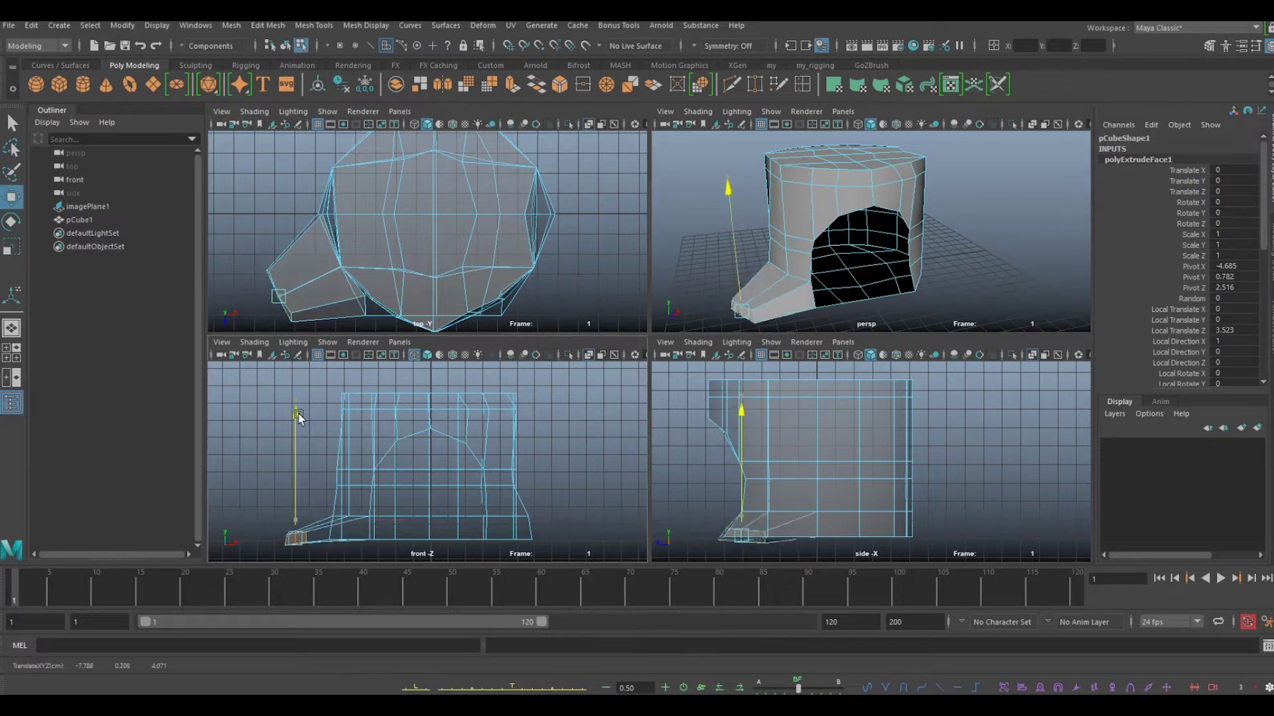
pyautogui.keyDown('shift'); pyautogui.moveTo(969, 278); pyautogui.dragTo(995, 265, button='right'); pyautogui.keyUp('shift')
pyautogui.moveTo(995, 265); pyautogui.dragTo(942, 292)
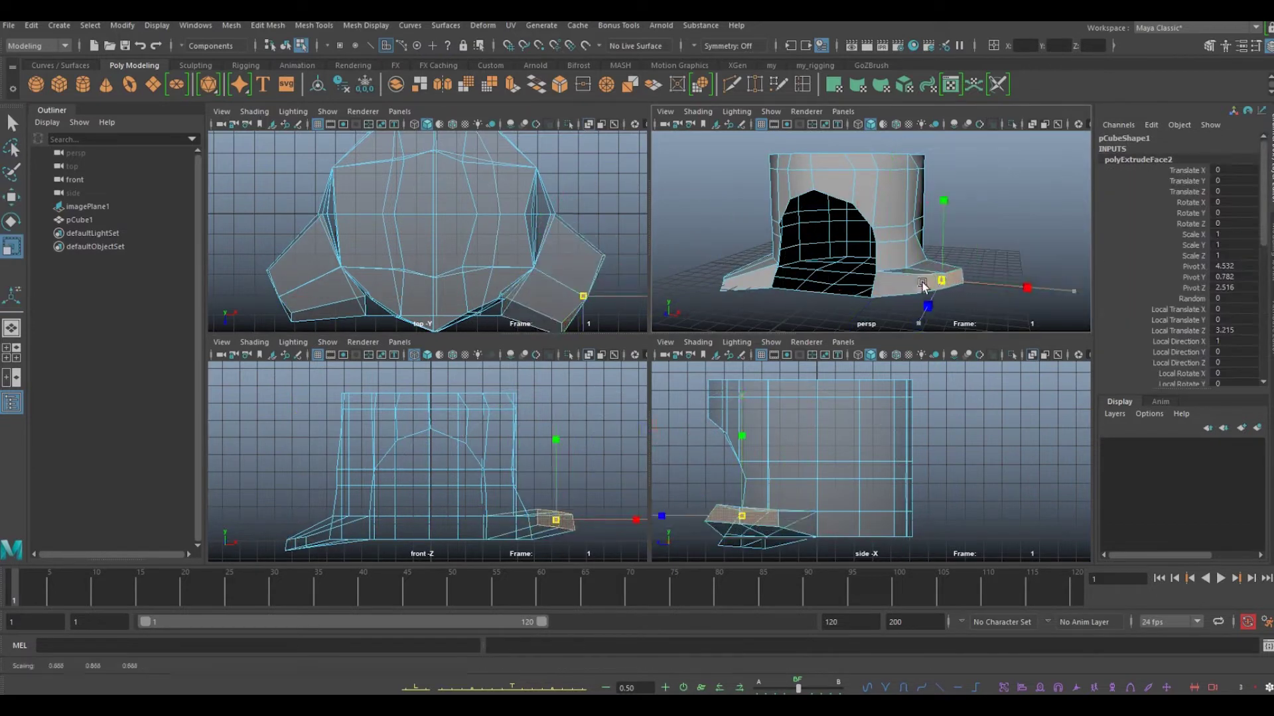
# Extrude two more roots from the front base faces, shrinking their ends
pyautogui.keyDown('alt'); pyautogui.moveTo(796, 232); pyautogui.dragTo(863, 219); pyautogui.keyUp('alt')
pyautogui.click(882, 252)
pyautogui.hotkey('ctrl', 'e')
pyautogui.moveTo(869, 272)
pyautogui.mouseDown()
pyautogui.moveTo(942, 259)
pyautogui.moveTo(948, 209)
pyautogui.moveTo(862, 199)
pyautogui.mouseUp()
pyautogui.click(809, 265)
pyautogui.hotkey('ctrl', 'e')
pyautogui.press('r')
pyautogui.moveTo(809, 265)
pyautogui.mouseDown()
pyautogui.moveTo(794, 300)
pyautogui.moveTo(812, 254)
pyautogui.moveTo(803, 199)
pyautogui.mouseUp()
# Insert an edge loop around the trunk and select a side face
pyautogui.hotkey('ctrl', 'e')
pyautogui.keyDown('shift'); pyautogui.moveTo(802, 199); pyautogui.dragTo(803, 204, button='right'); pyautogui.keyUp('shift')
pyautogui.press('w')
pyautogui.click(841, 200)
# Extrude a side face into a branch, narrowing its end and moving it up and left
pyautogui.moveTo(796, 232)
pyautogui.keyDown('alt'); pyautogui.mouseDown()
pyautogui.moveTo(789, 186)
pyautogui.moveTo(856, 262)
pyautogui.moveTo(763, 264)
pyautogui.mouseUp(); pyautogui.keyUp('alt')
pyautogui.click(790, 186)
pyautogui.hotkey('ctrl', 'e')
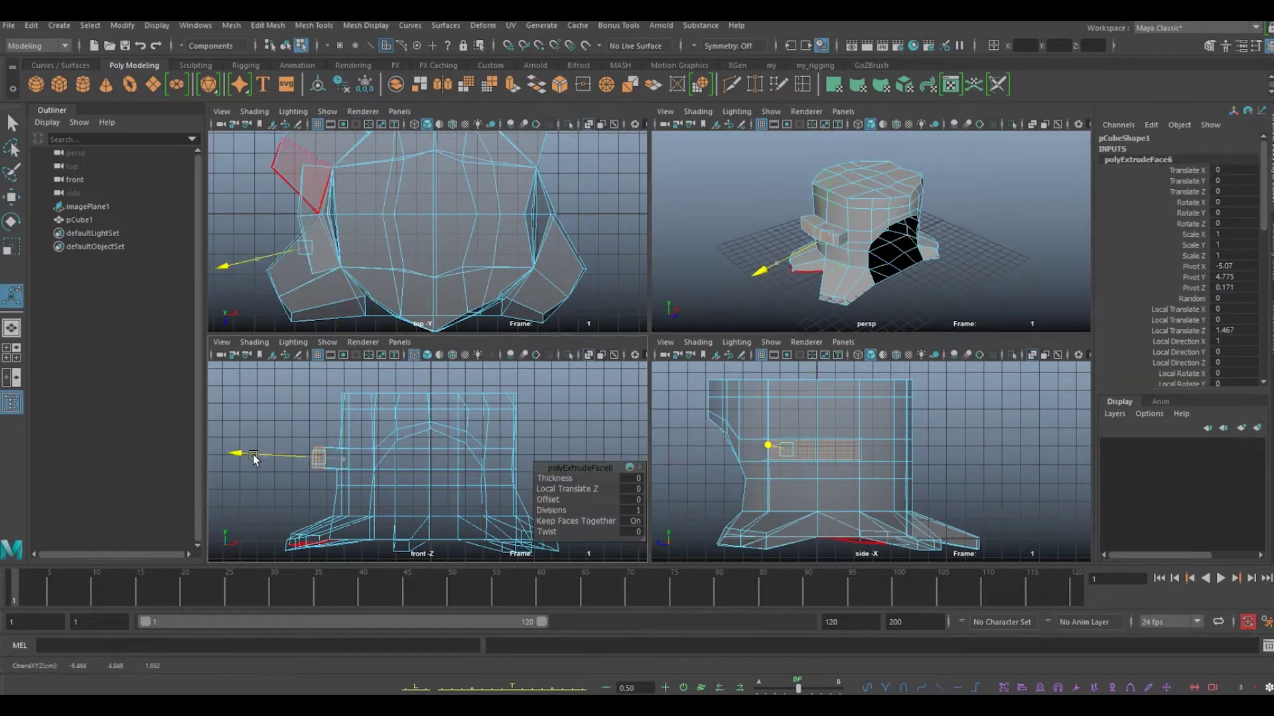
pyautogui.press('r')
pyautogui.keyDown('alt'); pyautogui.moveTo(865, 280); pyautogui.dragTo(675, 242); pyautogui.keyUp('alt')
pyautogui.press('w')
pyautogui.moveTo(279, 456); pyautogui.dragTo(260, 437)
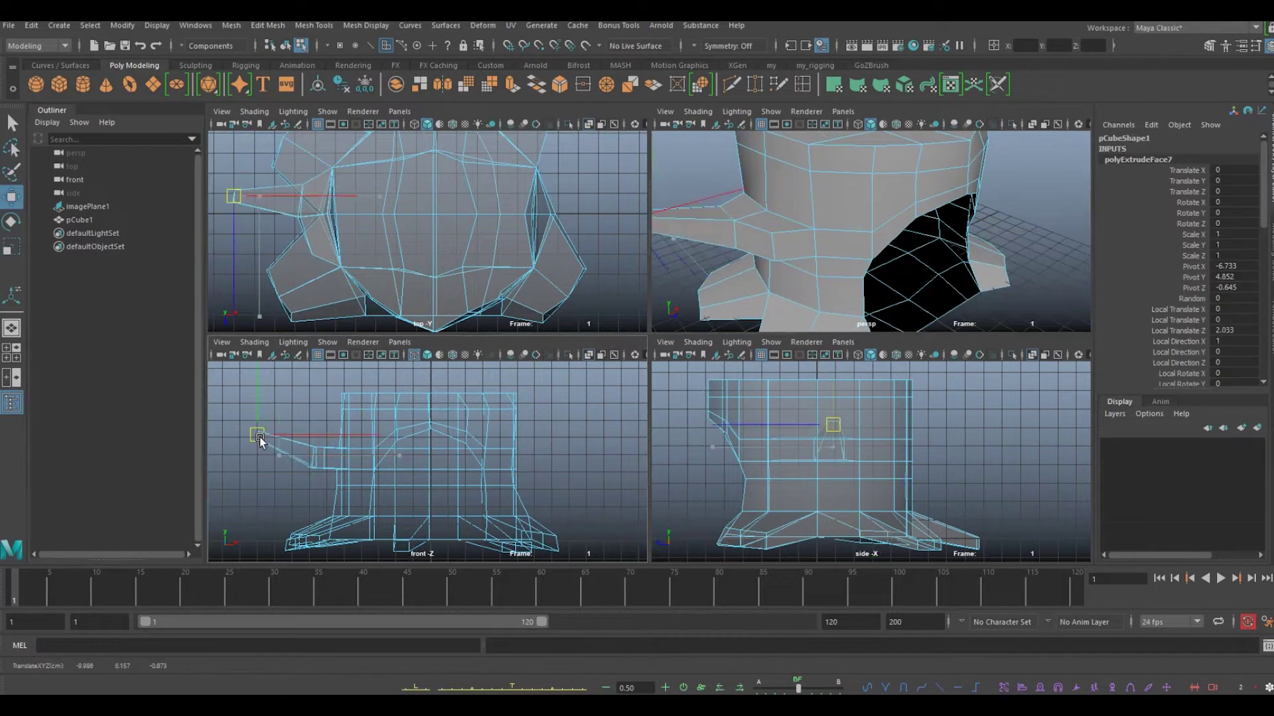
# Extrude the branch a second time and taper its tip to a point
pyautogui.hotkey('ctrl', 'e')
pyautogui.scroll(-5, 768, 252)
pyautogui.press('r')
pyautogui.moveTo(829, 247)
pyautogui.mouseDown()
pyautogui.moveTo(799, 248)
pyautogui.moveTo(949, 245)
pyautogui.moveTo(739, 201)
pyautogui.mouseUp()
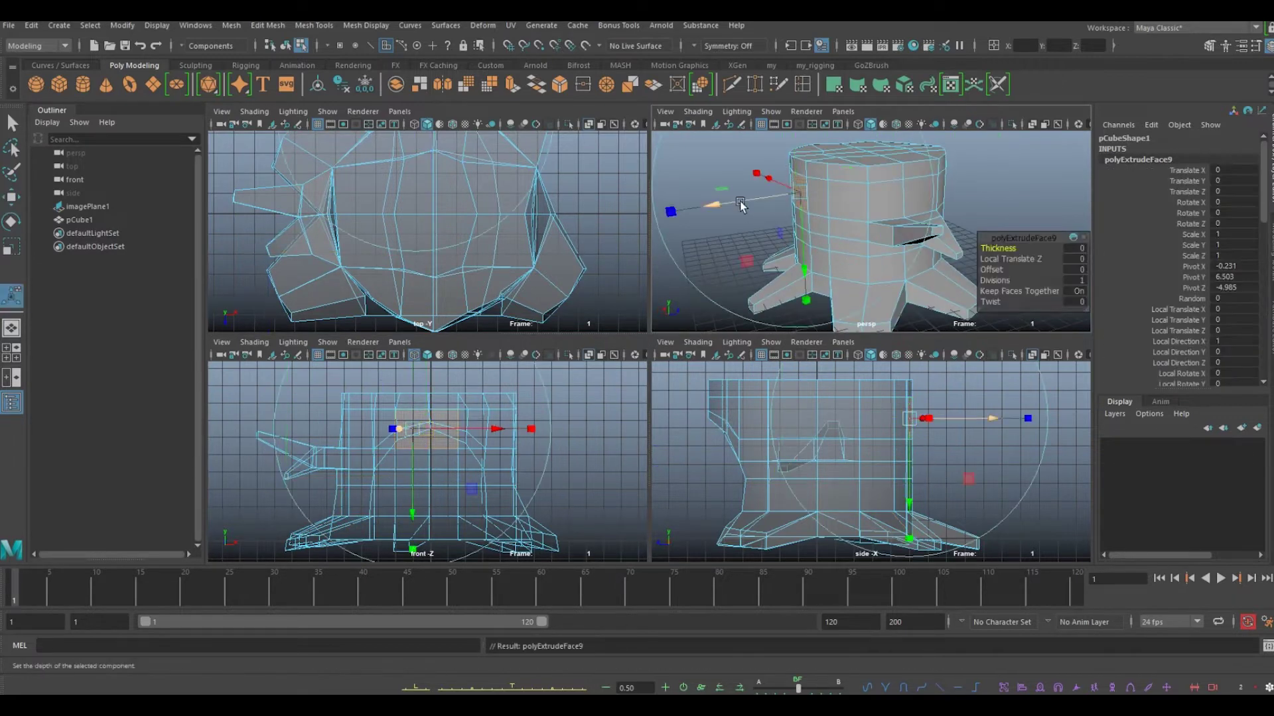
# Extrude more branches on the far side and top of the trunk, including a lengthened upward branch
pyautogui.keyDown('alt'); pyautogui.moveTo(1093, 229); pyautogui.dragTo(907, 186); pyautogui.keyUp('alt')
pyautogui.click(908, 185)
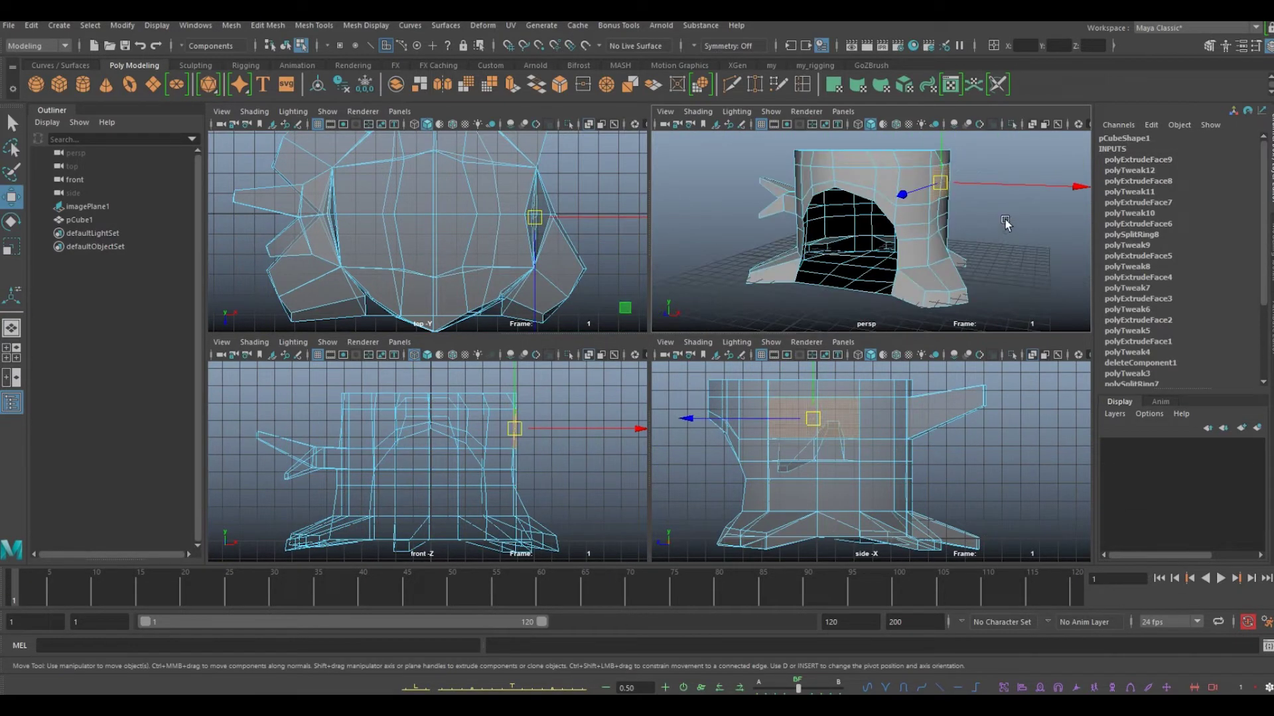
pyautogui.keyDown('shift'); pyautogui.moveTo(541, 458); pyautogui.dragTo(577, 390, button='right'); pyautogui.keyUp('shift')
pyautogui.keyDown('alt'); pyautogui.moveTo(862, 278); pyautogui.dragTo(824, 219); pyautogui.keyUp('alt')
pyautogui.click(825, 237)
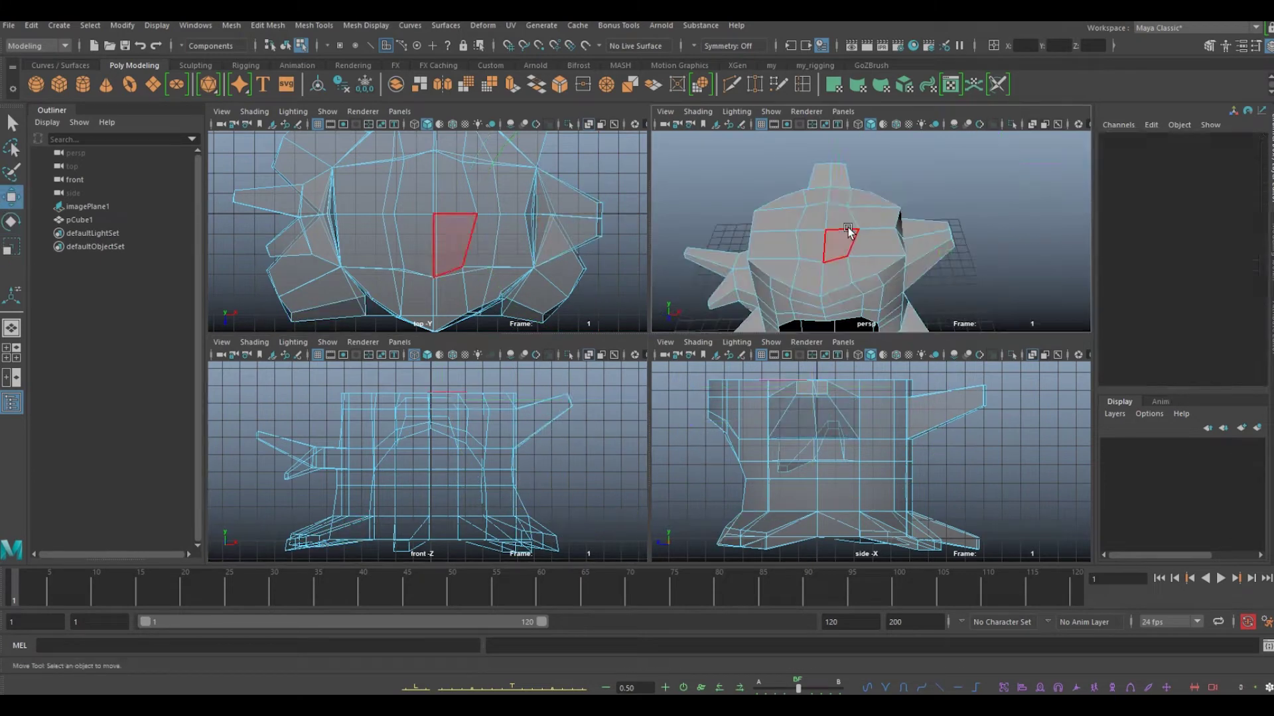
pyautogui.hotkey('ctrl', 'e')
pyautogui.keyDown('alt'); pyautogui.moveTo(825, 279); pyautogui.dragTo(824, 240); pyautogui.keyUp('alt')
pyautogui.moveTo(912, 219)
pyautogui.mouseDown()
pyautogui.moveTo(839, 216)
pyautogui.moveTo(948, 266)
pyautogui.mouseUp()
pyautogui.keyDown('shift'); pyautogui.moveTo(949, 265); pyautogui.dragTo(949, 226, button='right'); pyautogui.keyUp('shift')
pyautogui.moveTo(875, 219); pyautogui.dragTo(876, 166)
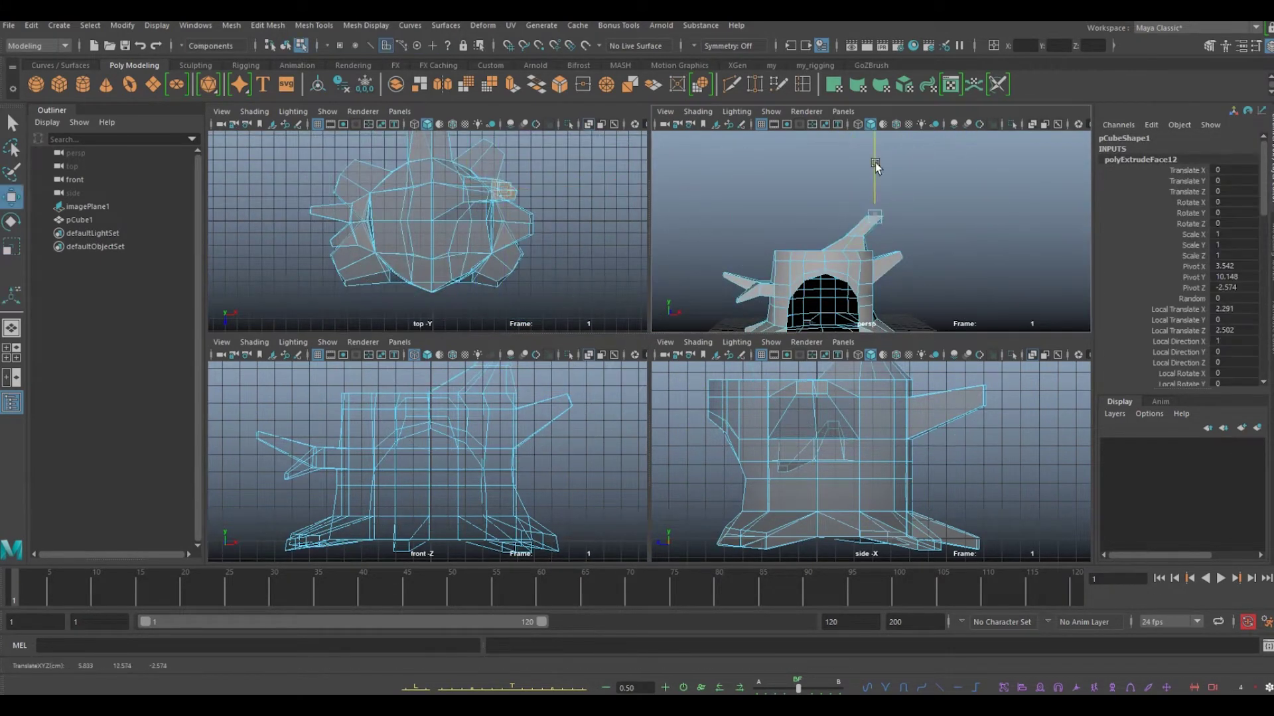
# Extrude the stump's top faces twice and scale them into a slight inset
pyautogui.click(843, 285)
pyautogui.press('r')
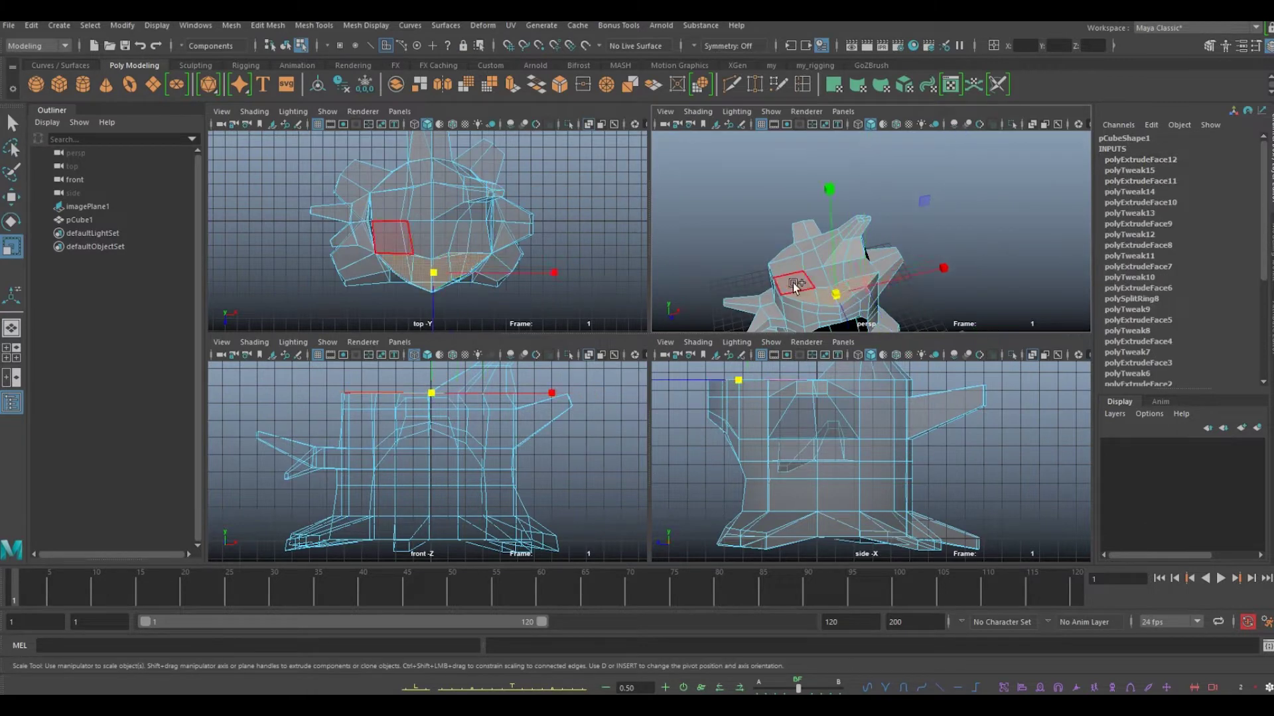
pyautogui.press('f')
pyautogui.hotkey('ctrl', 'e')
pyautogui.moveTo(815, 278)
pyautogui.keyDown('alt'); pyautogui.mouseDown()
pyautogui.moveTo(796, 226)
pyautogui.moveTo(826, 219)
pyautogui.mouseUp(); pyautogui.keyUp('alt')
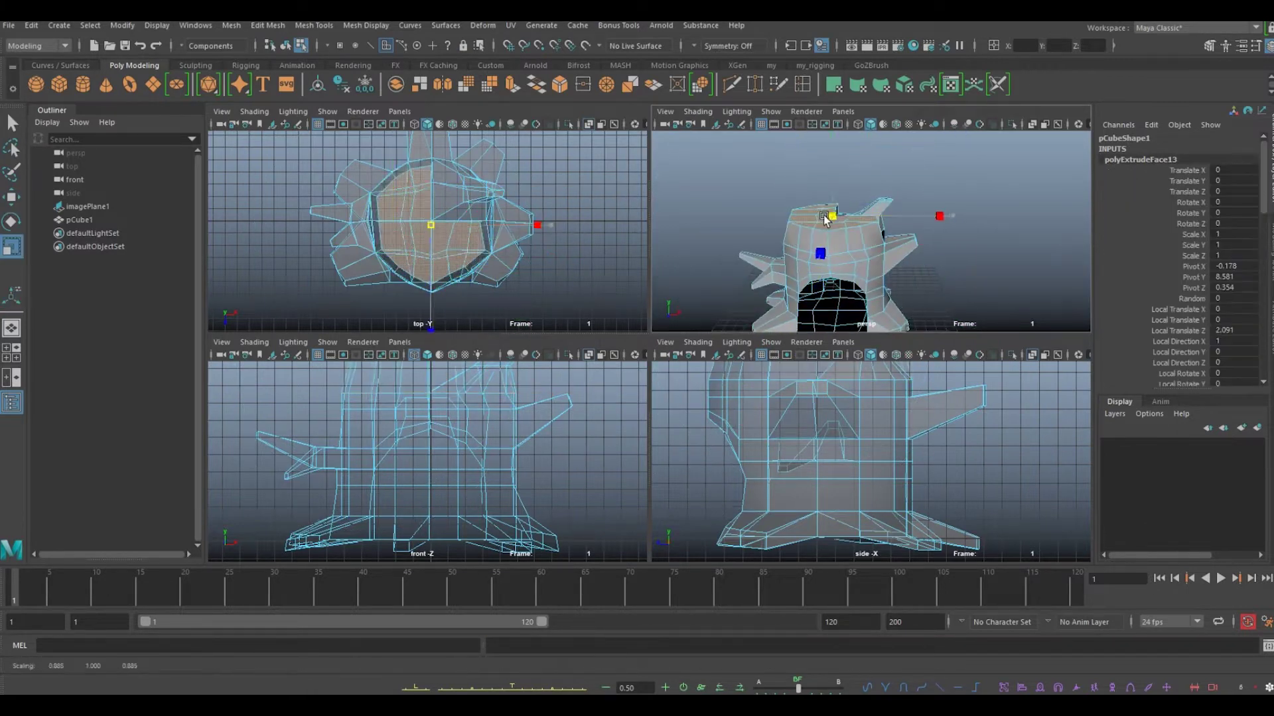
pyautogui.scroll(-3, 863, 232)
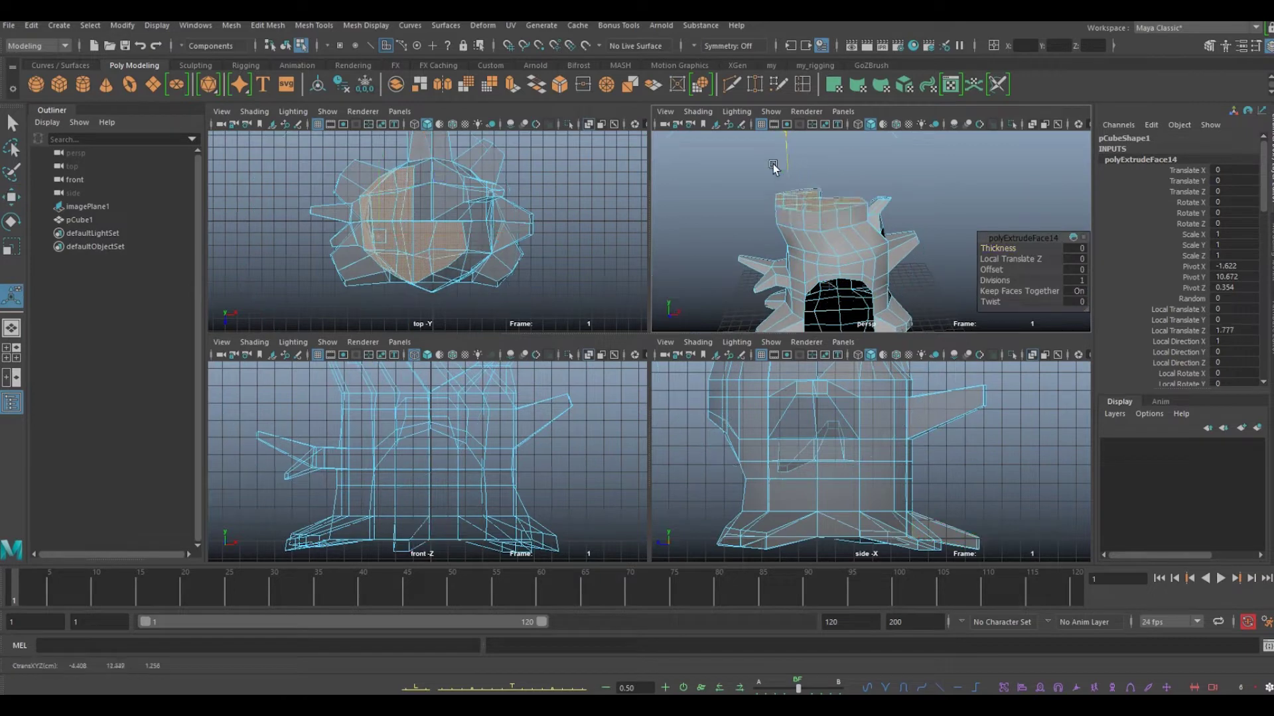
# Extrude a spike's end face and select another face on the stump top
pyautogui.click(869, 213)
pyautogui.hotkey('ctrl', 'e')
pyautogui.keyDown('alt'); pyautogui.moveTo(895, 240); pyautogui.dragTo(862, 219); pyautogui.keyUp('alt')
pyautogui.click(829, 232)
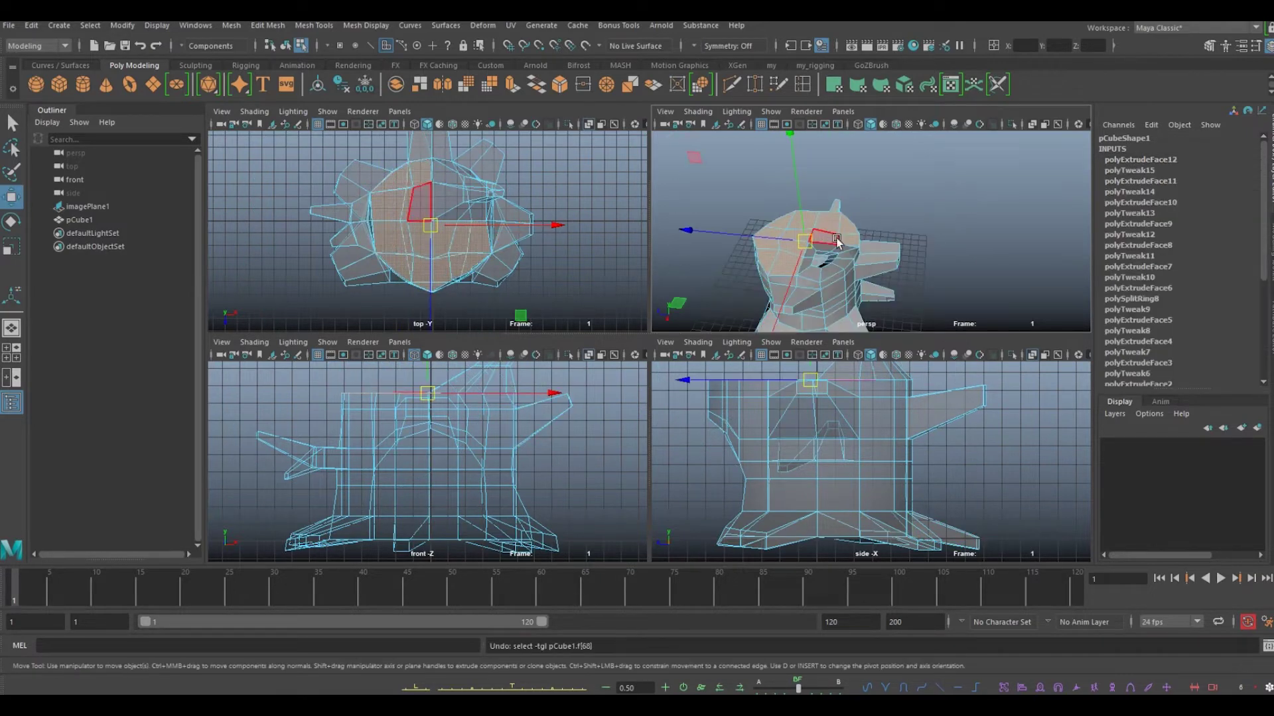
pyautogui.scroll(3, 794, 153)
pyautogui.keyDown('alt'); pyautogui.moveTo(795, 153); pyautogui.dragTo(905, 270); pyautogui.keyUp('alt')
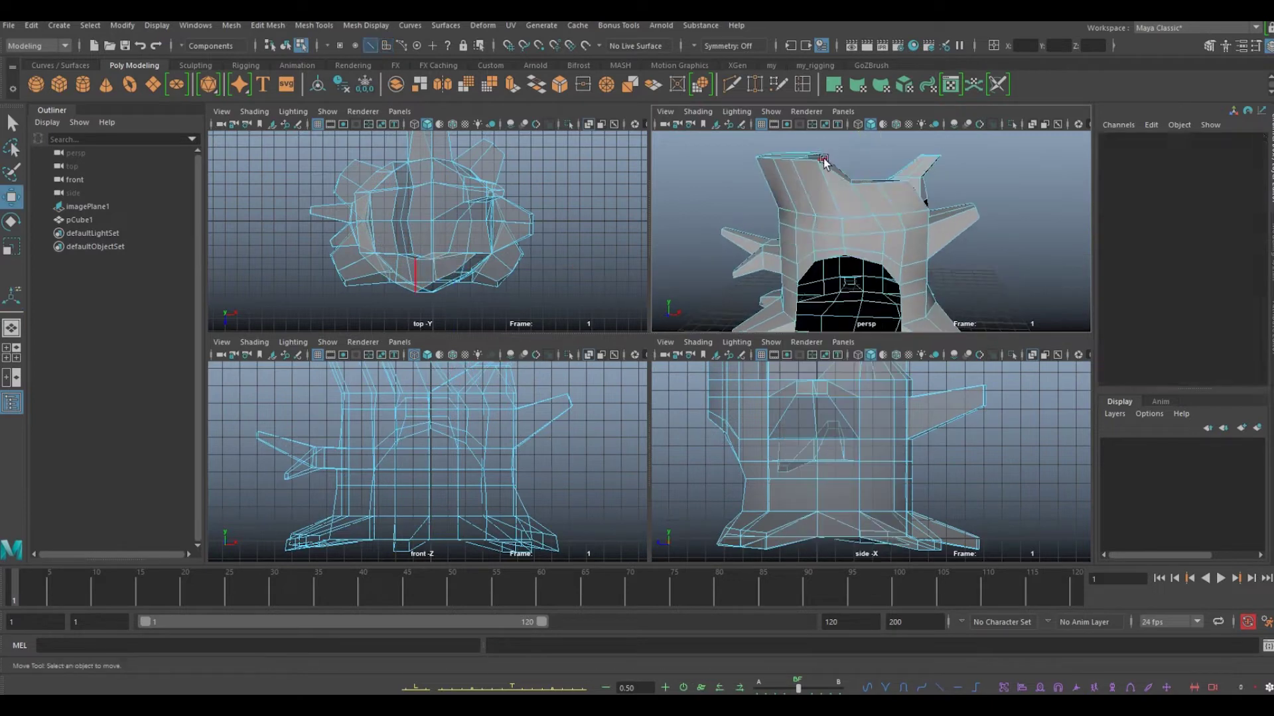
# Select rim vertices on the stump top and shift one sideways to shape the rim
pyautogui.click(843, 226)
pyautogui.moveTo(843, 225)
pyautogui.keyDown('alt'); pyautogui.mouseDown()
pyautogui.moveTo(783, 199)
pyautogui.moveTo(921, 140)
pyautogui.moveTo(694, 207)
pyautogui.moveTo(825, 225)
pyautogui.moveTo(824, 176)
pyautogui.moveTo(734, 176)
pyautogui.mouseUp(); pyautogui.keyUp('alt')
pyautogui.scroll(2, 743, 188)
pyautogui.click(743, 187)
pyautogui.click(913, 165)
pyautogui.scroll(3, 794, 211)
pyautogui.scroll(-3, 734, 177)
pyautogui.moveTo(883, 197); pyautogui.dragTo(876, 196)
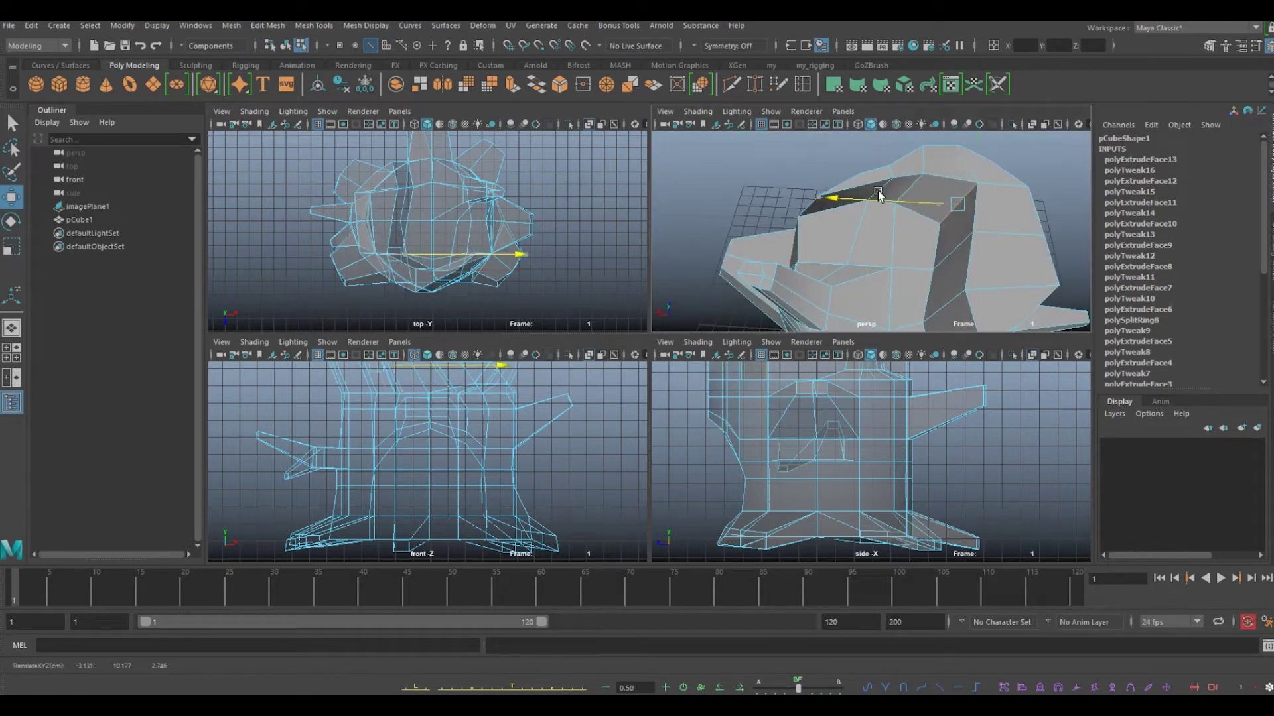
pyautogui.moveTo(931, 248)
pyautogui.keyDown('alt'); pyautogui.mouseDown()
pyautogui.moveTo(863, 219)
pyautogui.moveTo(808, 233)
pyautogui.moveTo(953, 274)
pyautogui.mouseUp(); pyautogui.keyUp('alt')
pyautogui.scroll(-3, 829, 225)
# Extrude a branch twice, pulling it outward and tilting the new section
pyautogui.hotkey('ctrl', 'e')
pyautogui.scroll(4, 495, 388)
pyautogui.hotkey('ctrl', 'e')
pyautogui.moveTo(495, 387); pyautogui.dragTo(440, 523)
pyautogui.press('e')
pyautogui.moveTo(863, 232)
pyautogui.keyDown('alt'); pyautogui.mouseDown()
pyautogui.moveTo(938, 185)
pyautogui.moveTo(863, 219)
pyautogui.moveTo(770, 225)
pyautogui.mouseUp(); pyautogui.keyUp('alt')
pyautogui.press('r')
pyautogui.click(790, 211)
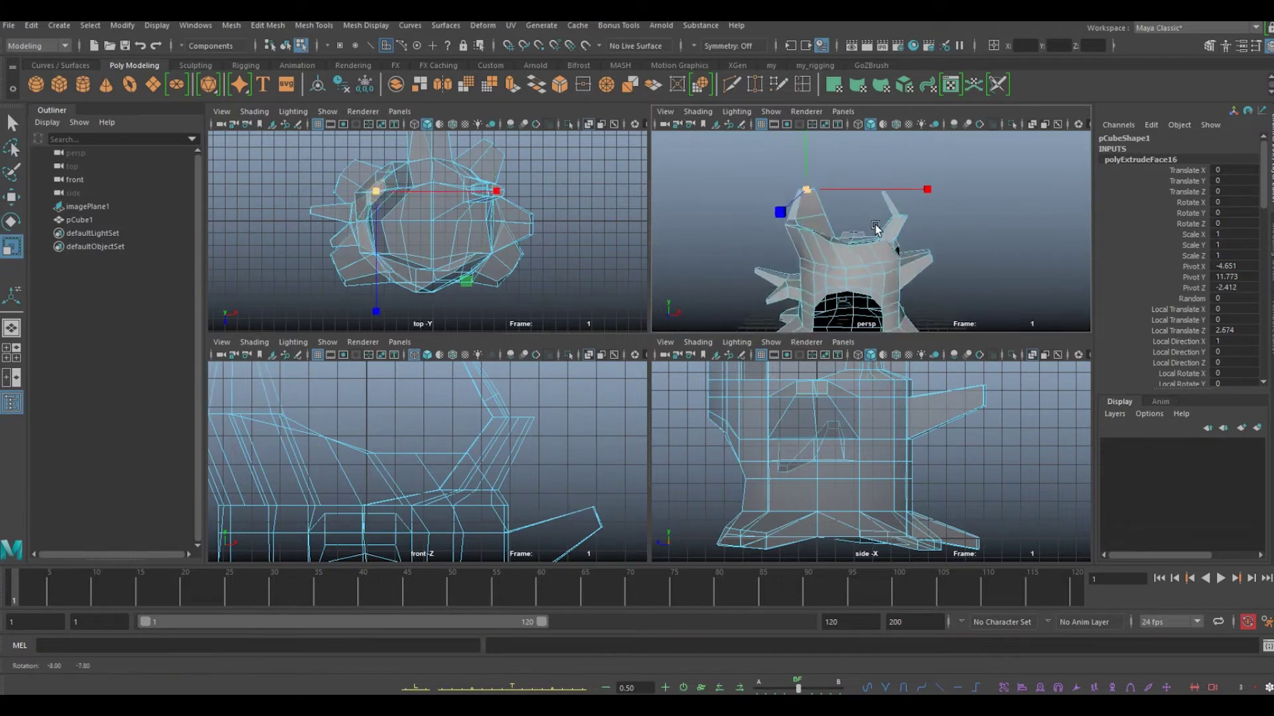
# Extrude the ring of faces around the doorway arch twice to form a frame
pyautogui.keyDown('shift'); pyautogui.click(762, 299); pyautogui.keyUp('shift')
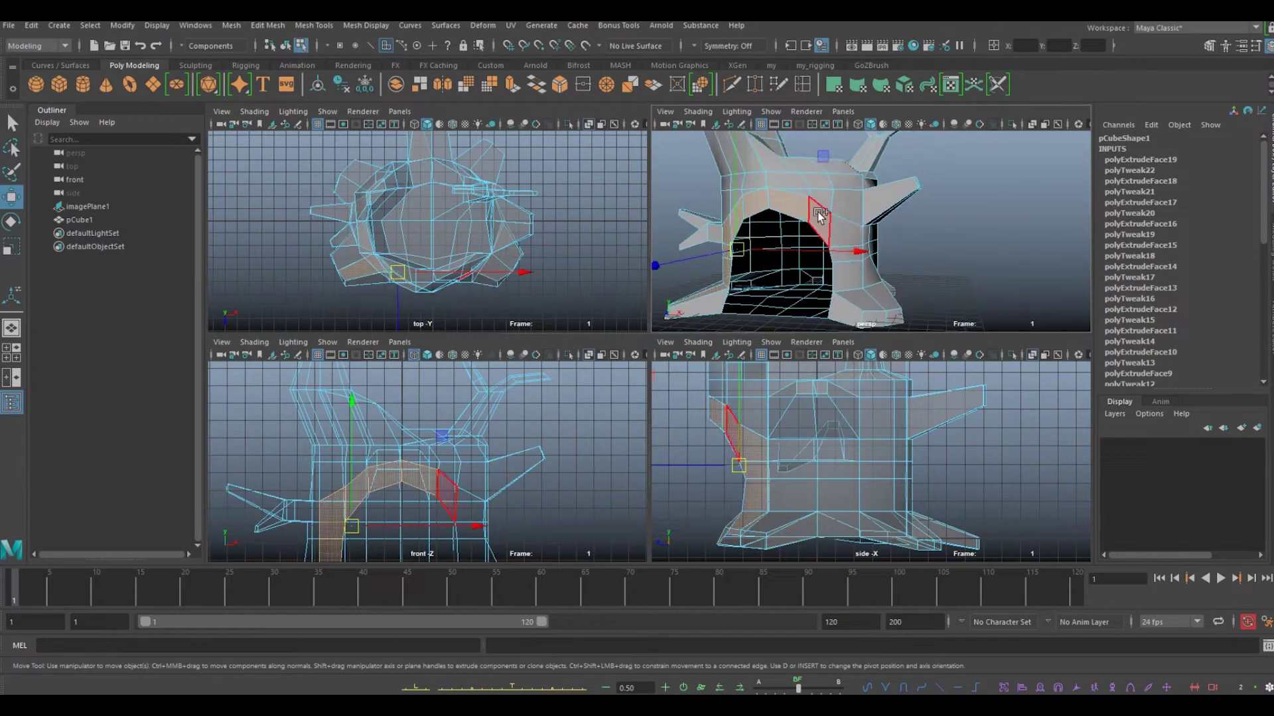
pyautogui.keyDown('alt'); pyautogui.moveTo(761, 299); pyautogui.dragTo(863, 266); pyautogui.keyUp('alt')
pyautogui.hotkey('ctrl', 'e')
pyautogui.moveTo(1000, 272)
pyautogui.keyDown('alt'); pyautogui.mouseDown()
pyautogui.moveTo(929, 279)
pyautogui.moveTo(911, 258)
pyautogui.moveTo(995, 270)
pyautogui.moveTo(876, 199)
pyautogui.moveTo(1000, 199)
pyautogui.moveTo(945, 218)
pyautogui.moveTo(883, 191)
pyautogui.moveTo(901, 247)
pyautogui.moveTo(956, 183)
pyautogui.mouseUp(); pyautogui.keyUp('alt')
pyautogui.press('w')
pyautogui.hotkey('ctrl', 'e')
pyautogui.press('w')
# Select the whole stump and check it with the smooth preview on and off
pyautogui.press('F8')
pyautogui.click(945, 217)
pyautogui.click(883, 192)
pyautogui.press('F8')
pyautogui.press('3')
pyautogui.press('1')
# Insert an edge loop around the trunk and review it in smooth preview
pyautogui.press('r')
pyautogui.click(956, 186)
pyautogui.press('w')
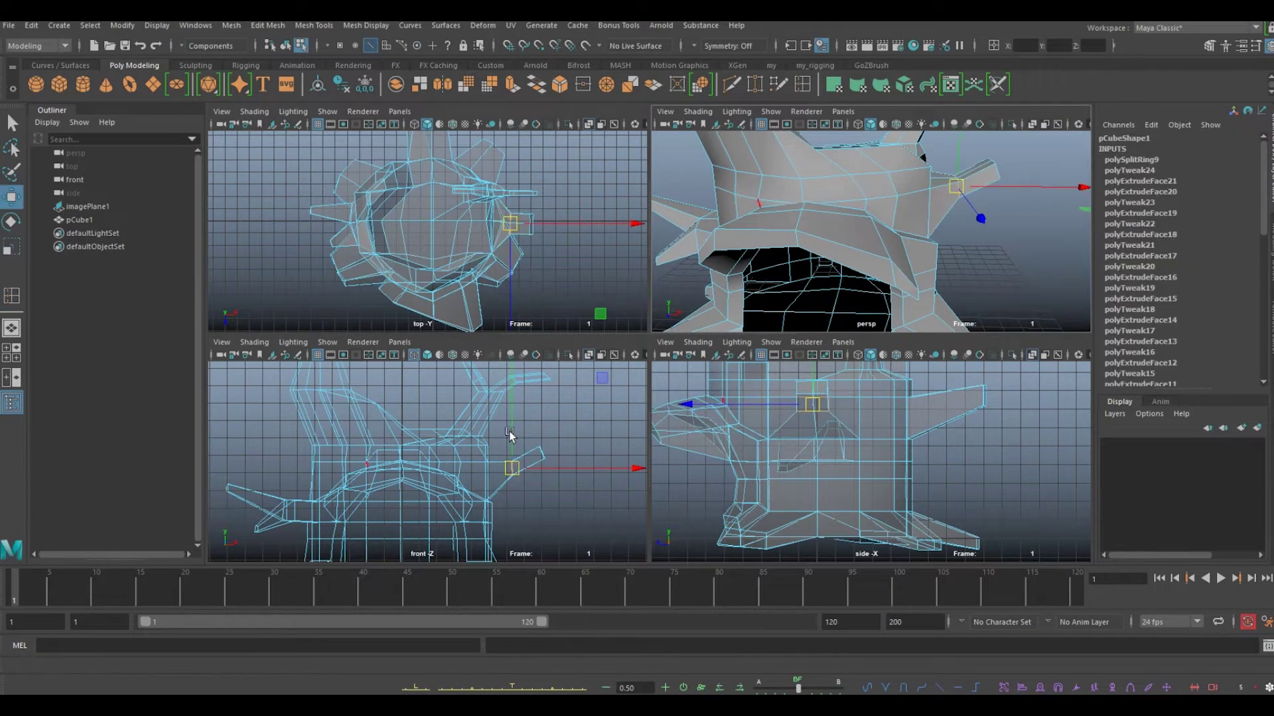
pyautogui.press('3')
pyautogui.press('r')
pyautogui.scroll(-3, 957, 277)
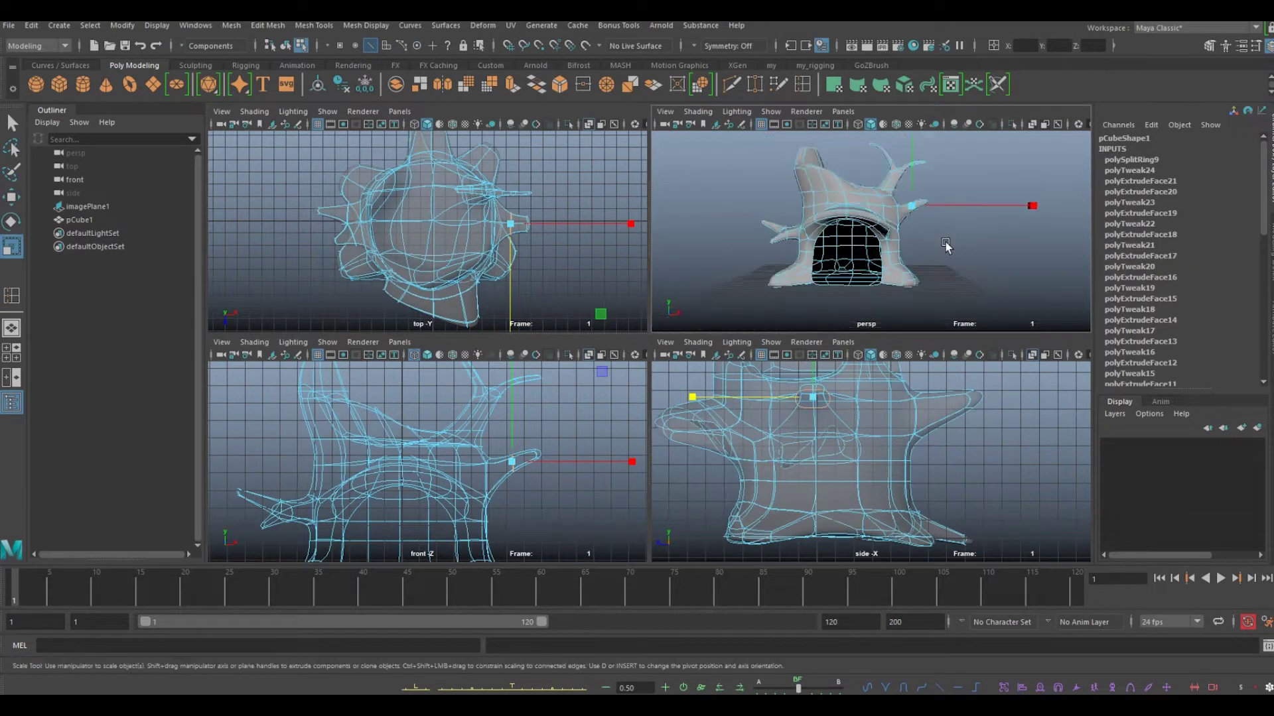
pyautogui.keyDown('alt'); pyautogui.moveTo(928, 265); pyautogui.dragTo(957, 277); pyautogui.keyUp('alt')
pyautogui.press('1')
# Extrude the doorway's bottom edges and pull them outward into a sill
pyautogui.hotkey('ctrl', 'e')
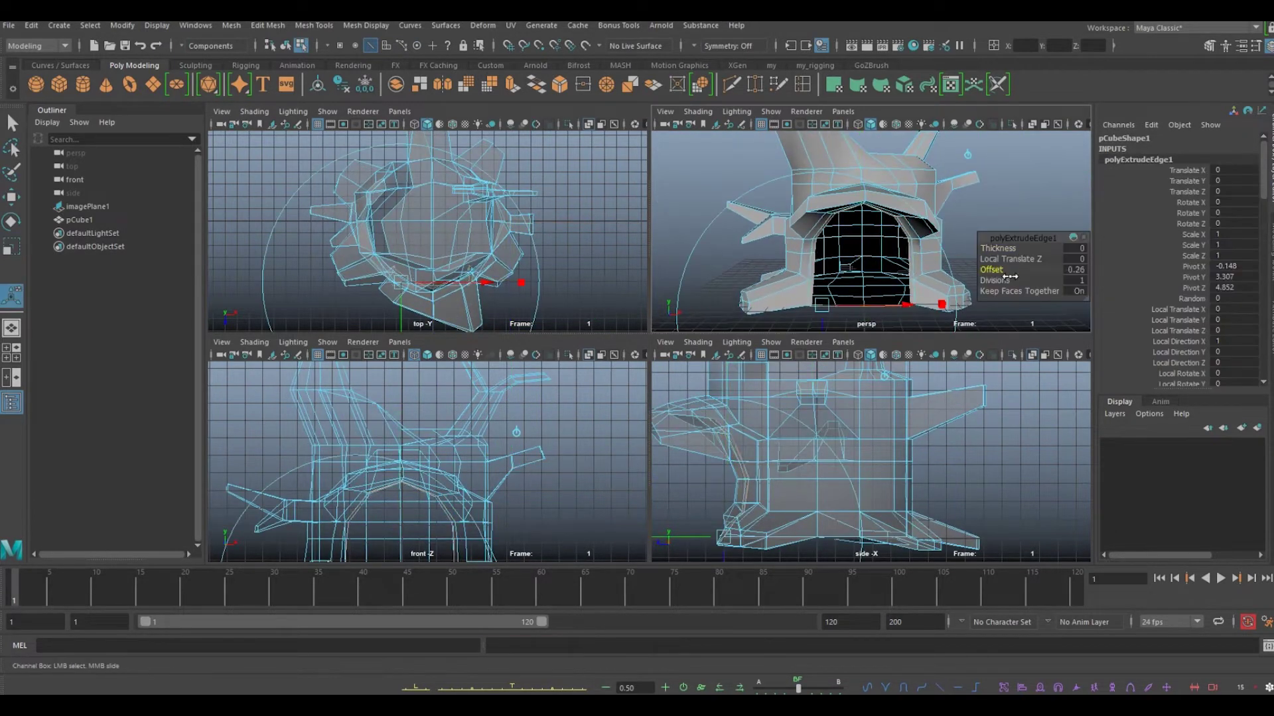
pyautogui.scroll(3, 961, 248)
pyautogui.press('w')
pyautogui.moveTo(942, 265)
pyautogui.keyDown('alt'); pyautogui.mouseDown()
pyautogui.moveTo(927, 300)
pyautogui.moveTo(982, 263)
pyautogui.moveTo(869, 250)
pyautogui.moveTo(860, 267)
pyautogui.moveTo(862, 219)
pyautogui.mouseUp(); pyautogui.keyUp('alt')
# Inspect the doorway in smooth preview, then return to object mode and select the stump
pyautogui.click(736, 111)
pyautogui.click(744, 201)
pyautogui.keyDown('alt'); pyautogui.moveTo(744, 200); pyautogui.dragTo(799, 232); pyautogui.keyUp('alt')
pyautogui.scroll(-5, 799, 230)
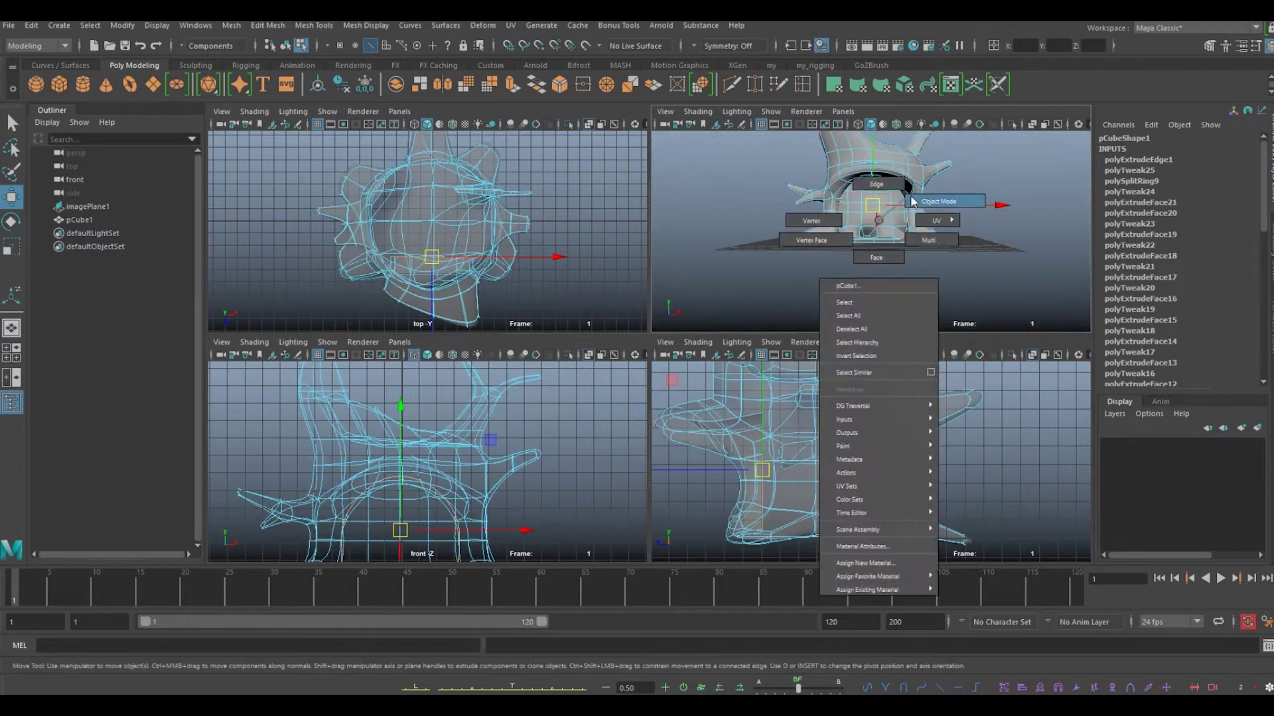
pyautogui.moveTo(863, 249); pyautogui.dragTo(862, 219, button='right')
pyautogui.press('3')
pyautogui.keyDown('alt'); pyautogui.moveTo(942, 258); pyautogui.dragTo(1062, 259); pyautogui.keyUp('alt')
pyautogui.keyDown('alt'); pyautogui.moveTo(863, 252); pyautogui.dragTo(878, 249); pyautogui.keyUp('alt')
pyautogui.scroll(4, 878, 250)
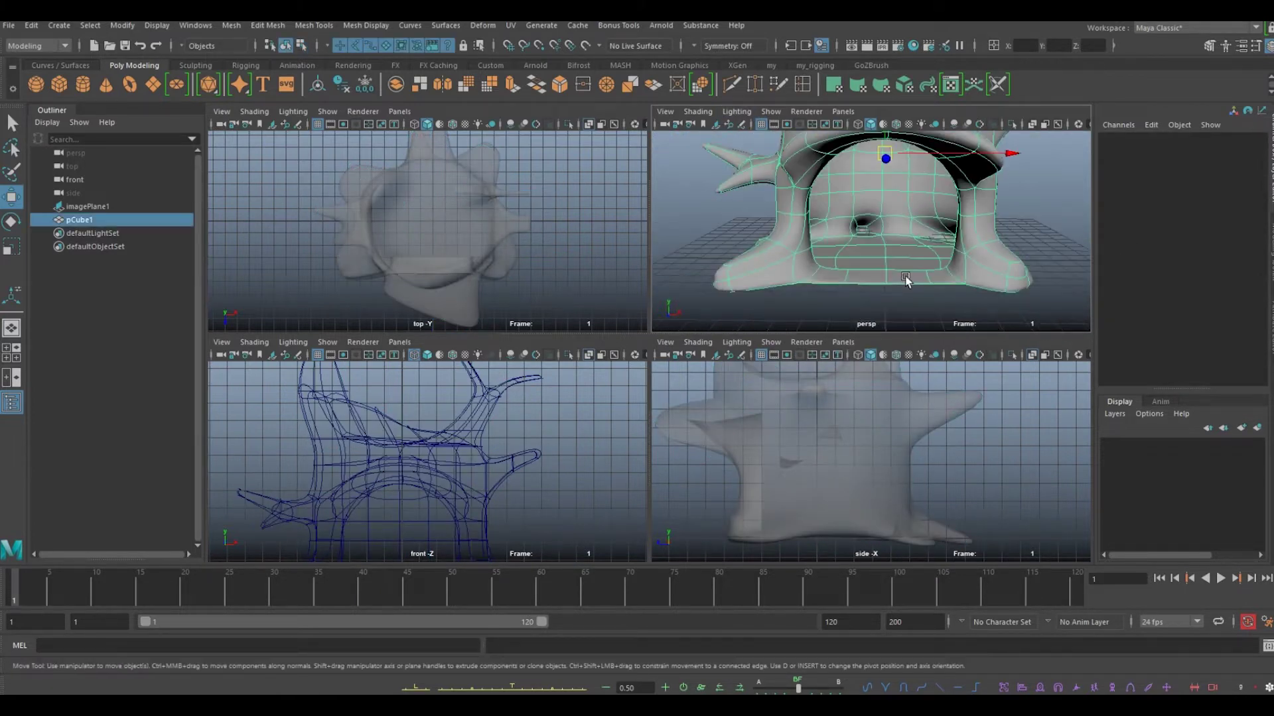
pyautogui.press('1')
pyautogui.click(896, 264)
# Create a new cube, move it to the doorway and scale it into a thin door slab
pyautogui.press('f')
pyautogui.click(60, 84)
pyautogui.moveTo(819, 226)
pyautogui.mouseDown()
pyautogui.moveTo(833, 268)
pyautogui.moveTo(875, 246)
pyautogui.mouseUp()
pyautogui.press('r')
pyautogui.keyDown('alt'); pyautogui.moveTo(876, 246); pyautogui.dragTo(942, 252); pyautogui.keyUp('alt')
pyautogui.moveTo(656, 482); pyautogui.dragTo(708, 484)
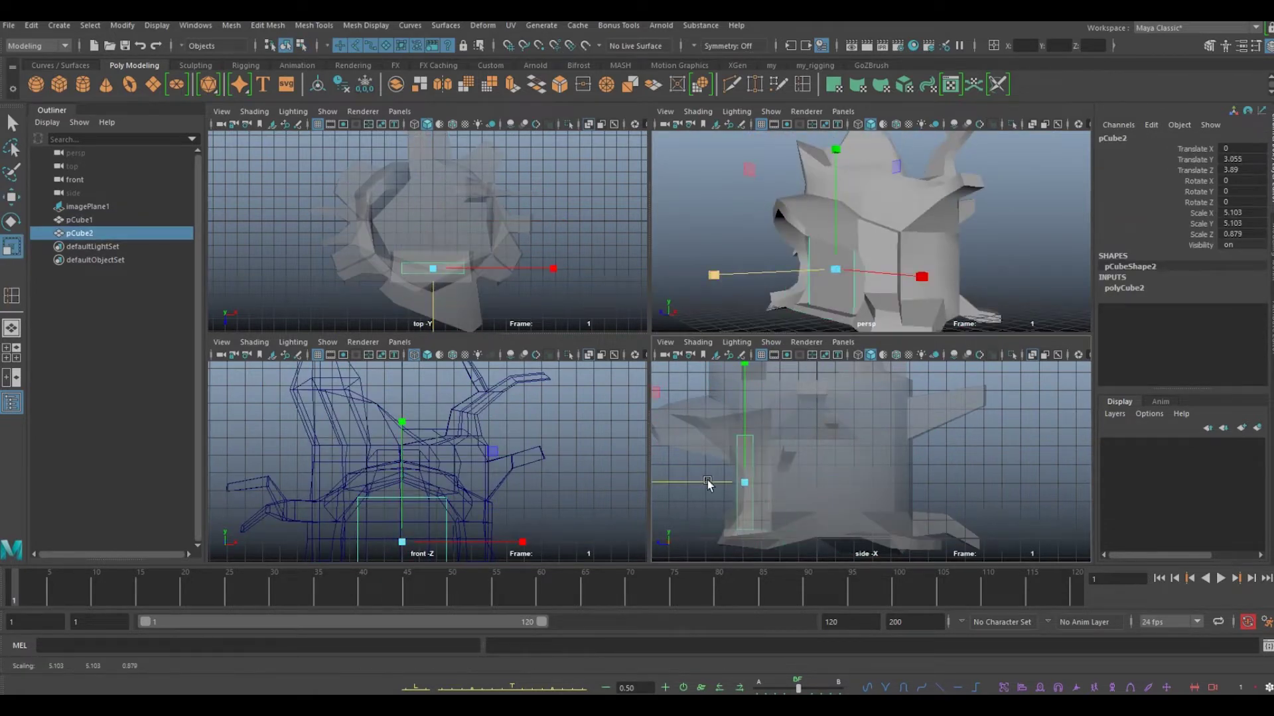
pyautogui.press('r')
pyautogui.keyDown('alt'); pyautogui.moveTo(896, 298); pyautogui.dragTo(845, 252); pyautogui.keyUp('alt')
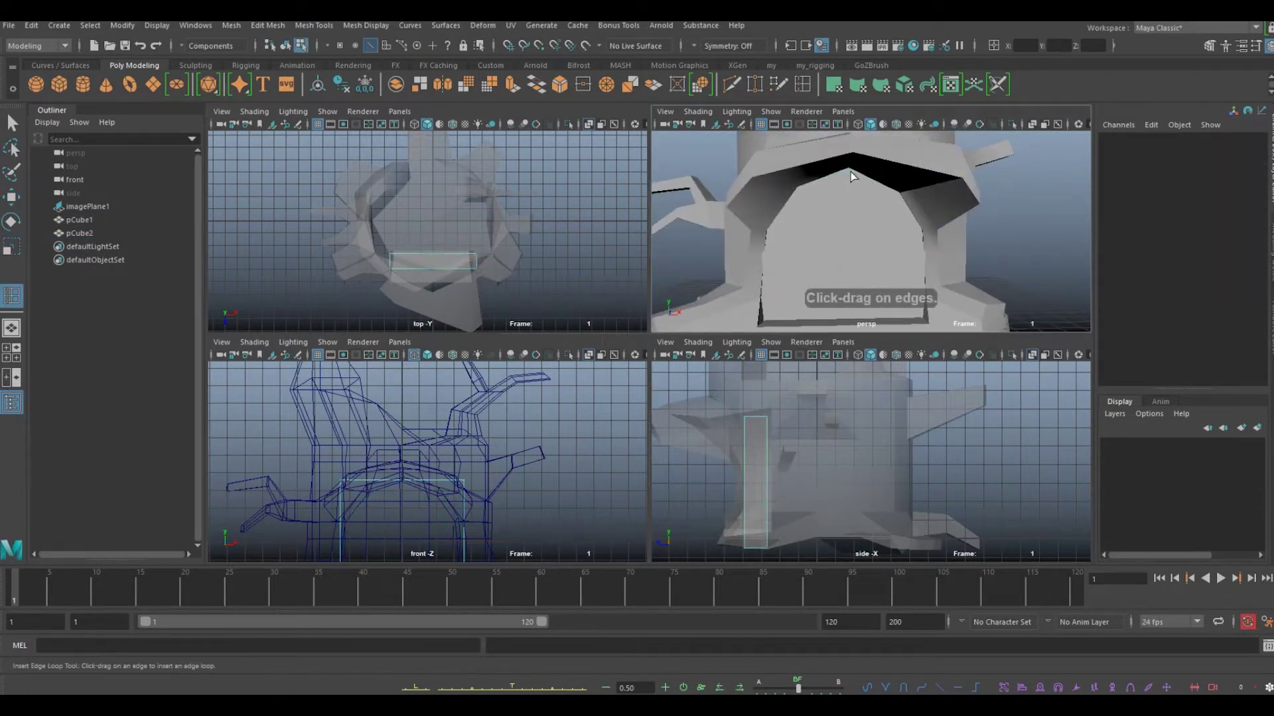
# With Object X symmetry on, insert mirrored vertical edge loops across the door slab
pyautogui.hotkey('ctrl', 'z')
pyautogui.click(418, 485)
pyautogui.press('F8')
pyautogui.press('w')
pyautogui.click(428, 435)
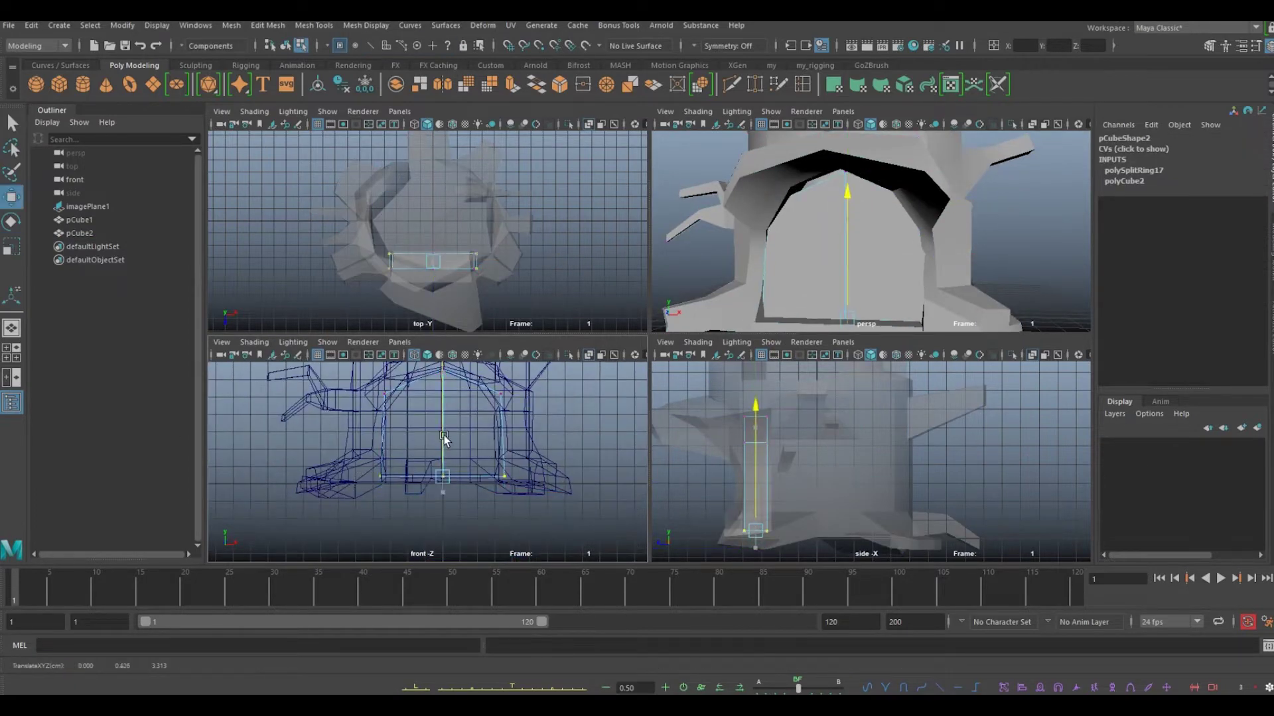
pyautogui.keyDown('shift'); pyautogui.moveTo(444, 435); pyautogui.dragTo(380, 466, button='right'); pyautogui.keyUp('shift')
pyautogui.scroll(2, 446, 454)
pyautogui.click(730, 45)
pyautogui.click(782, 81)
pyautogui.click(422, 394)
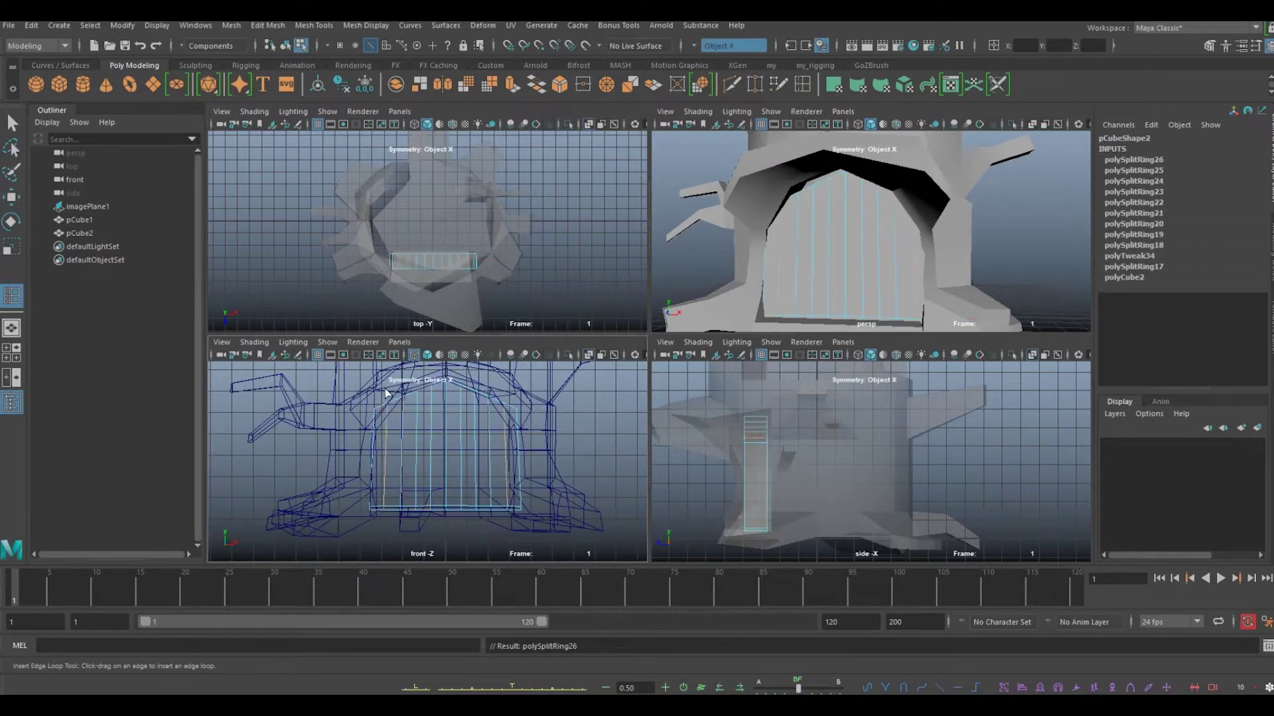
# Adjust the door's vertices and add one more vertical edge loop
pyautogui.press('w')
pyautogui.moveTo(384, 388); pyautogui.dragTo(355, 345, button='right')
pyautogui.scroll(3, 411, 460)
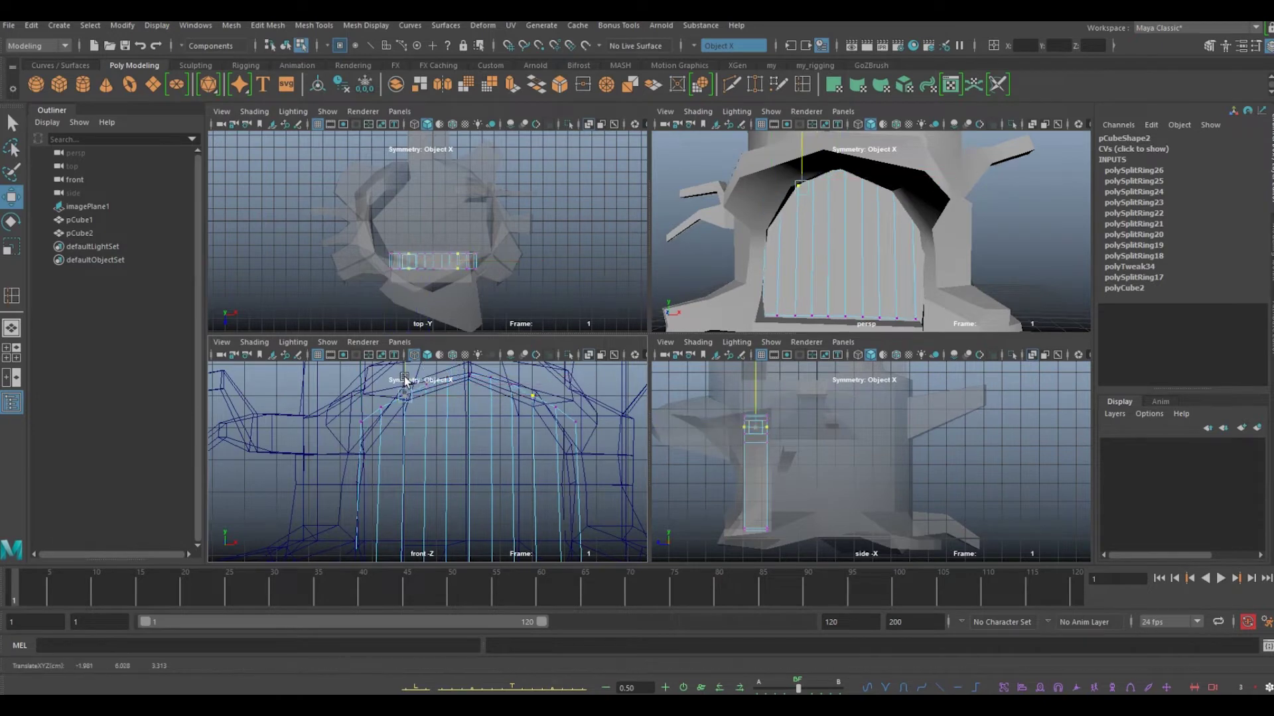
pyautogui.click(407, 381)
pyautogui.scroll(-2, 406, 382)
pyautogui.press('F8')
pyautogui.press('w')
# Duplicate the vertical edge loops and scale them narrow to form plank grooves
pyautogui.click(256, 28)
pyautogui.click(361, 165)
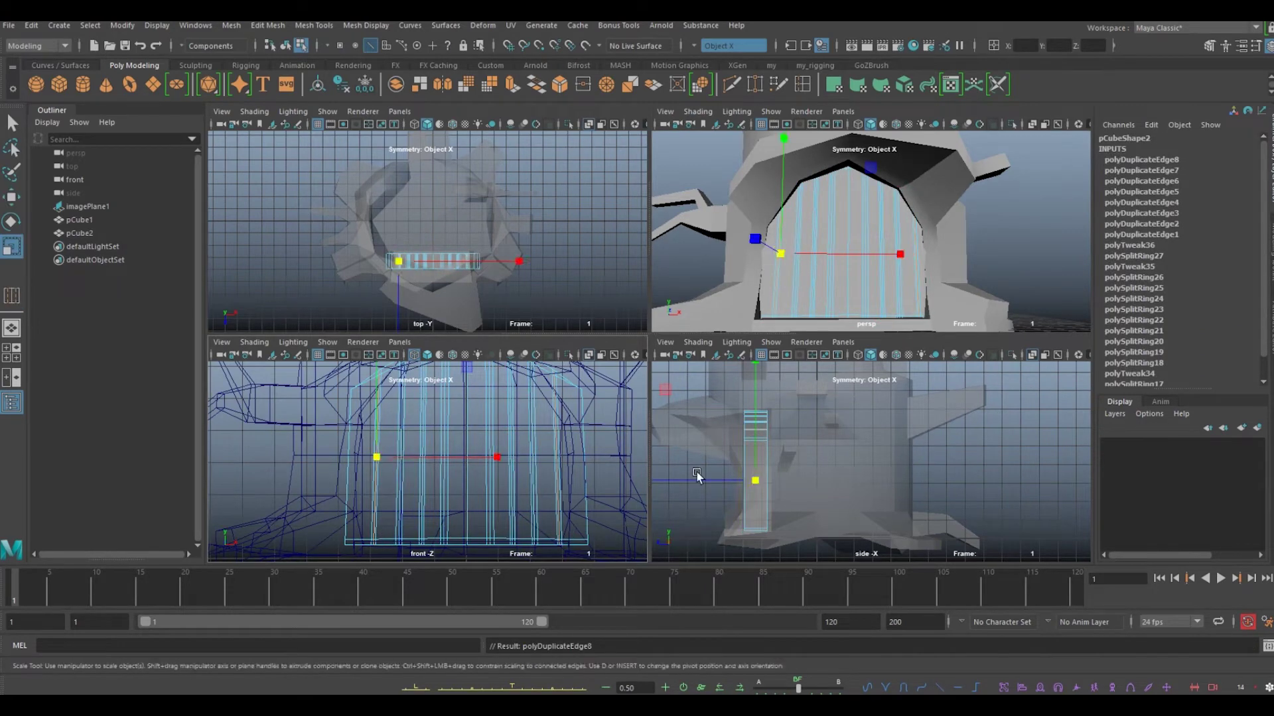
pyautogui.scroll(2, 390, 419)
pyautogui.doubleClick(390, 419)
pyautogui.click(313, 26)
pyautogui.click(335, 186)
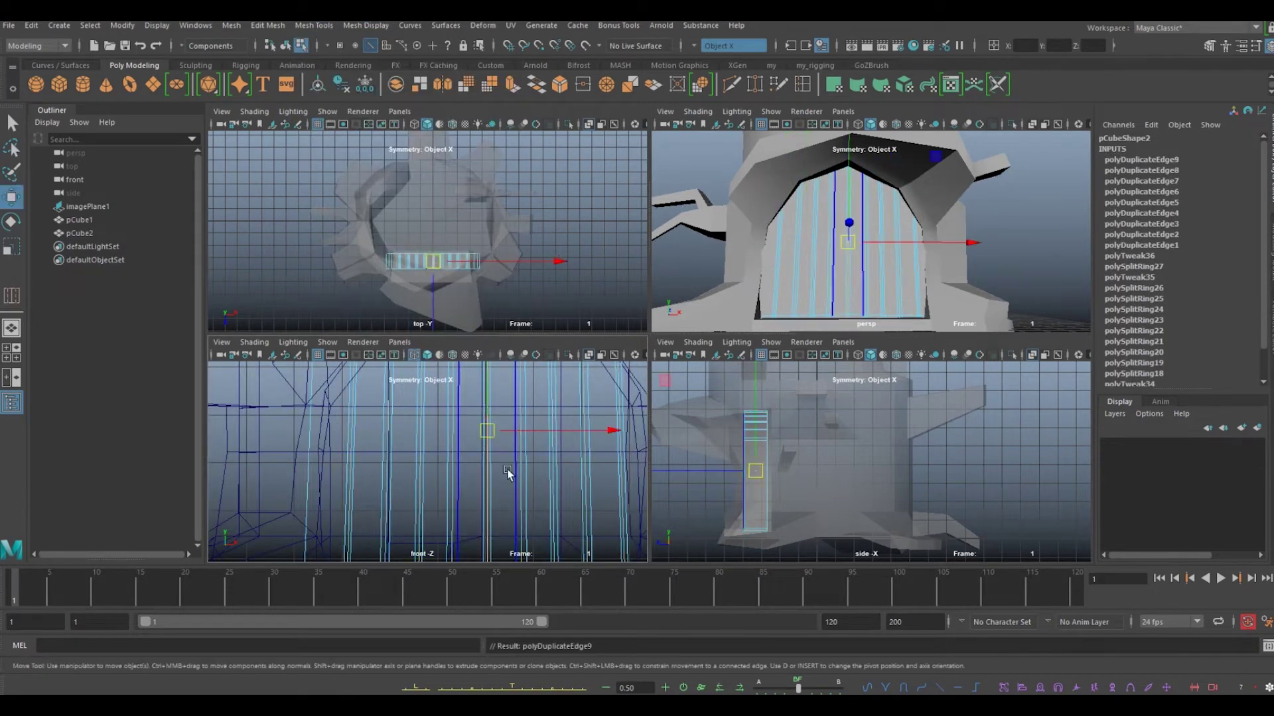
pyautogui.press('r')
pyautogui.moveTo(702, 470); pyautogui.dragTo(711, 471)
pyautogui.moveTo(836, 258); pyautogui.dragTo(870, 240, button='right')
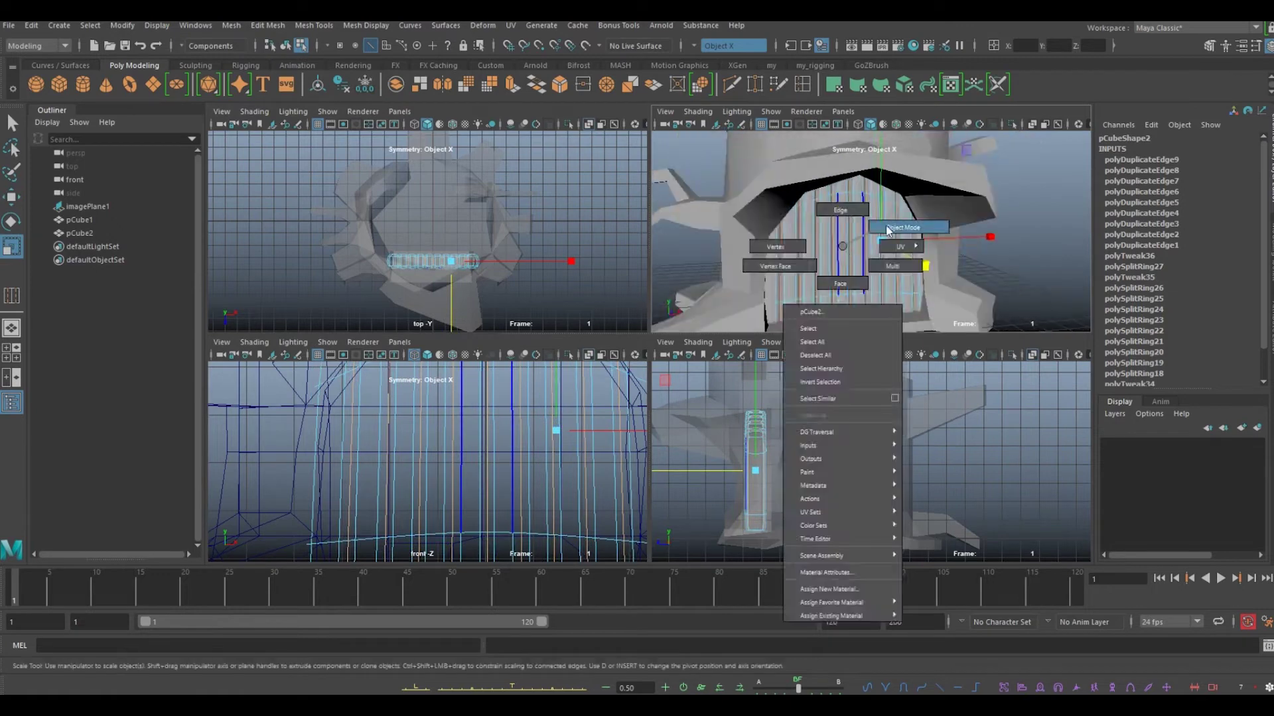
pyautogui.scroll(-3, 796, 269)
pyautogui.keyDown('shift'); pyautogui.moveTo(796, 269); pyautogui.dragTo(771, 239, button='right'); pyautogui.keyUp('shift')
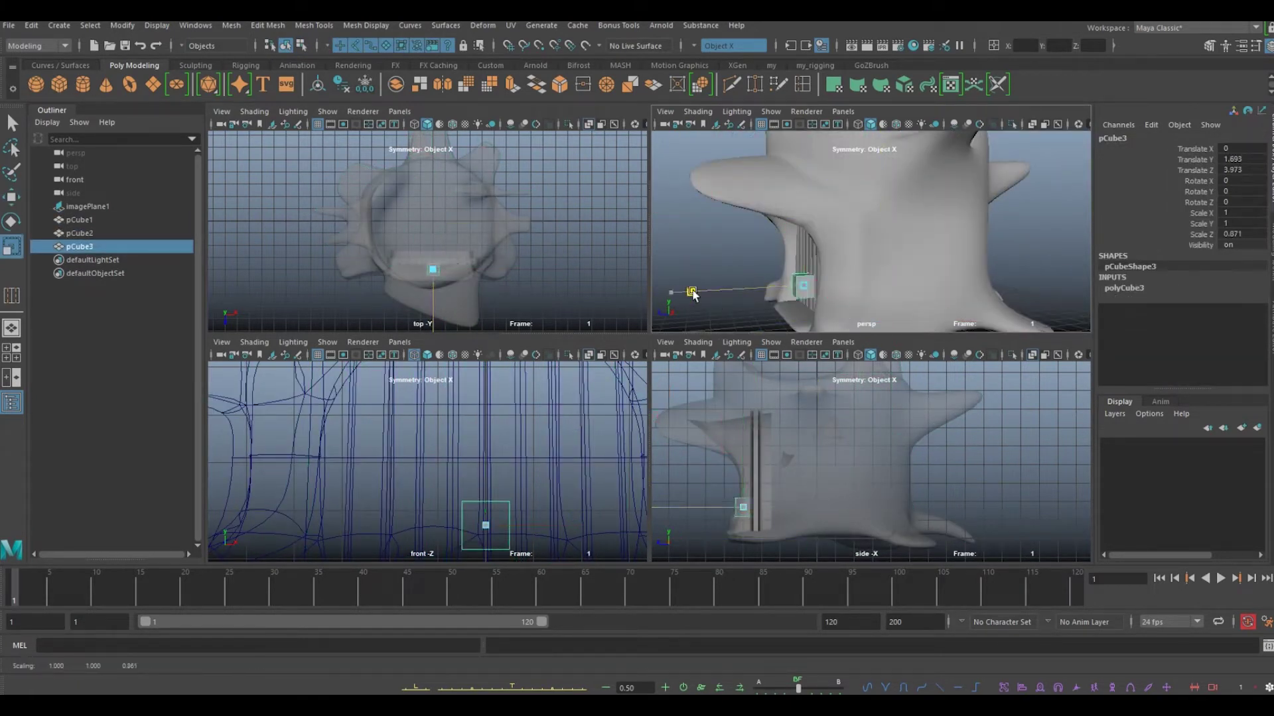
# Position the new box in the doorway, then duplicate it and push the copy forward
pyautogui.keyDown('alt'); pyautogui.moveTo(735, 294); pyautogui.dragTo(874, 212); pyautogui.keyUp('alt')
pyautogui.press('w')
pyautogui.scroll(-5, 518, 498)
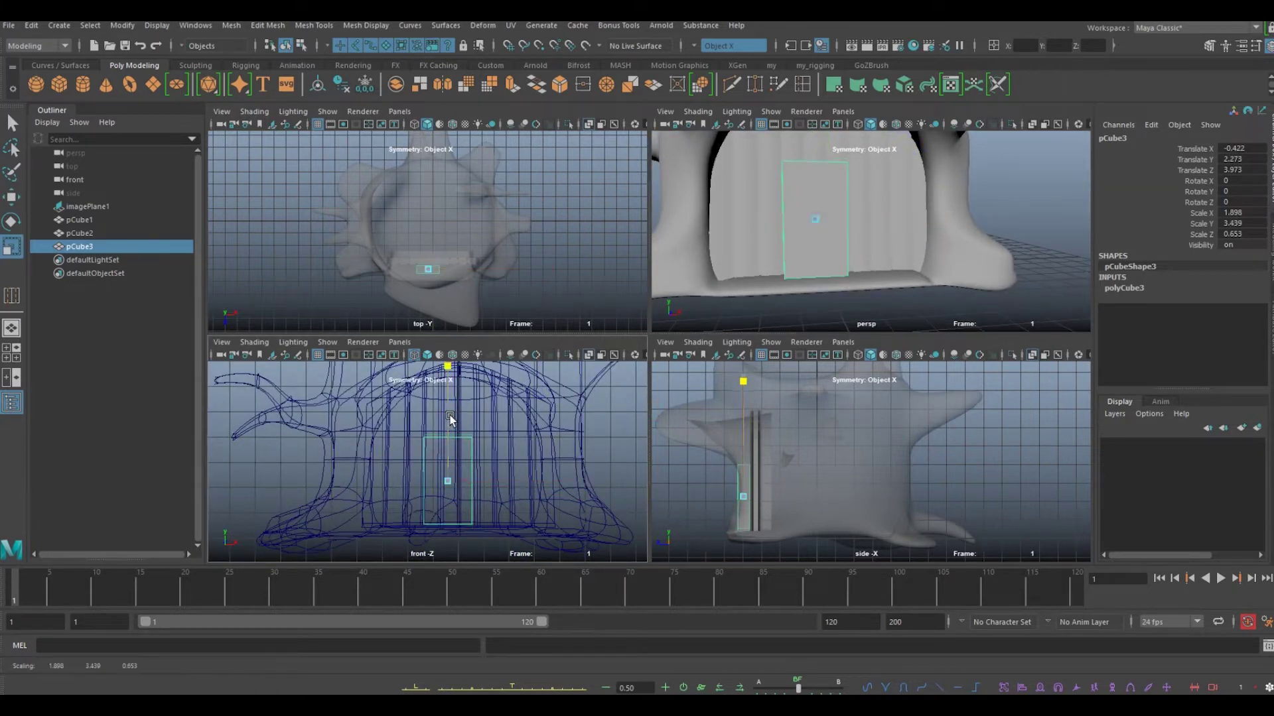
pyautogui.press('w')
pyautogui.scroll(3, 764, 285)
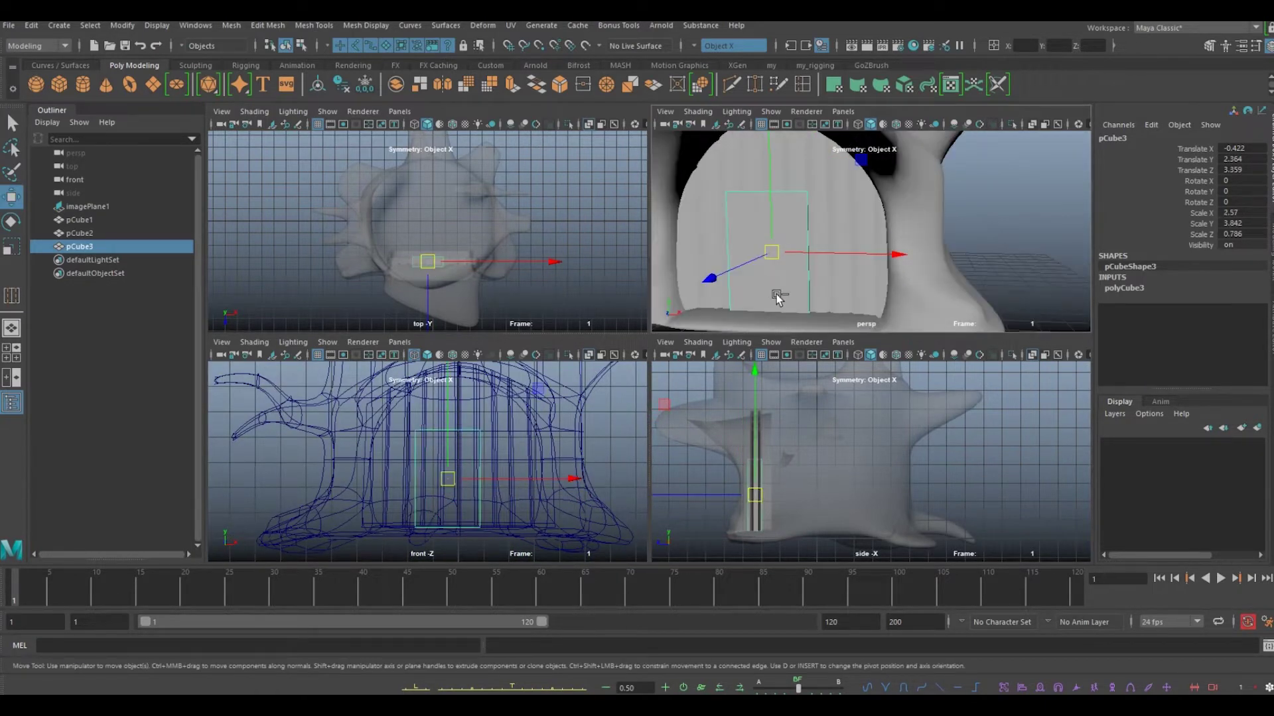
pyautogui.keyDown('shift'); pyautogui.moveTo(733, 268); pyautogui.dragTo(725, 277); pyautogui.keyUp('shift')
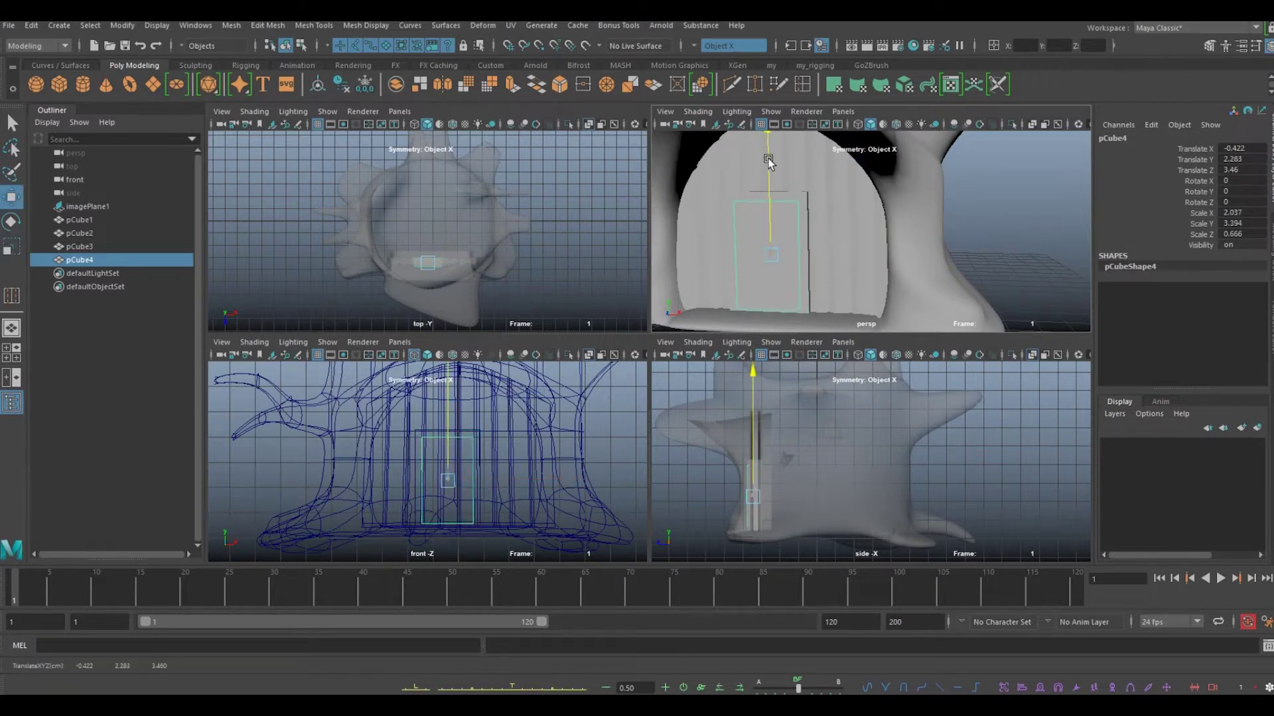
pyautogui.scroll(3, 789, 204)
# With Object X symmetry, insert mirrored vertical edge loops on the front copy
pyautogui.keyDown('shift'); pyautogui.moveTo(819, 201); pyautogui.dragTo(771, 161, button='right'); pyautogui.keyUp('shift')
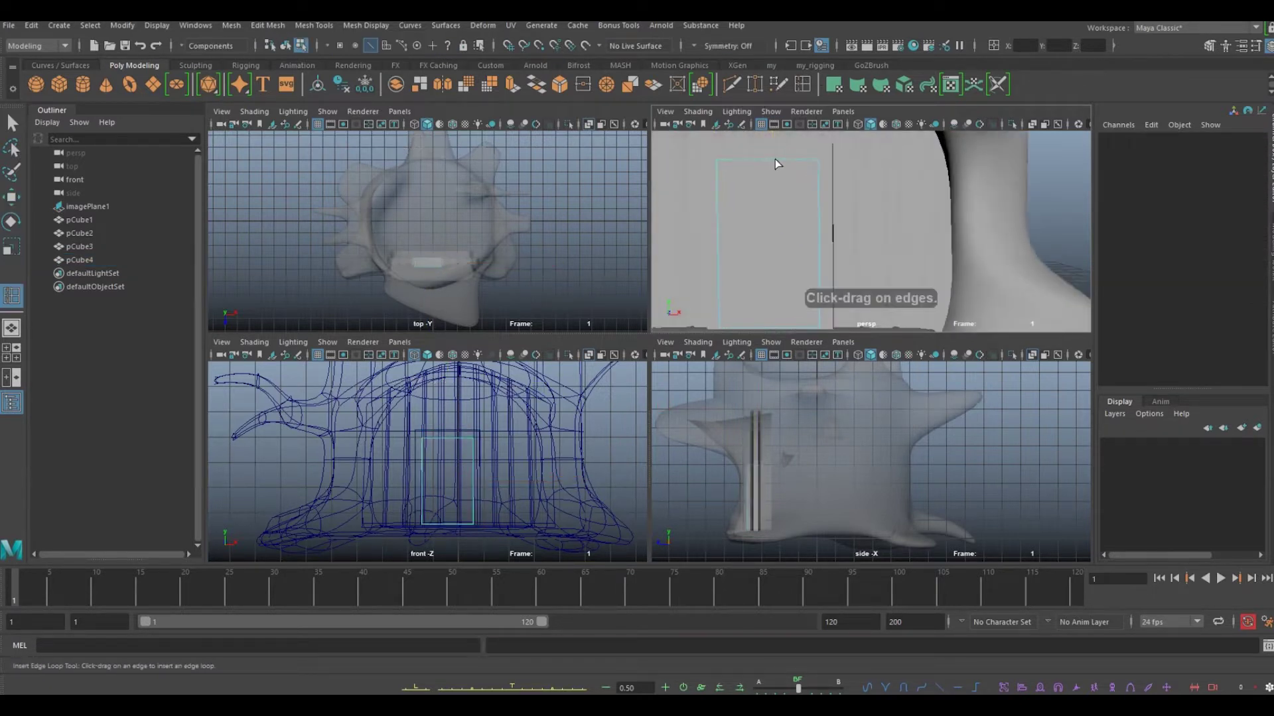
pyautogui.click(768, 161)
pyautogui.click(699, 45)
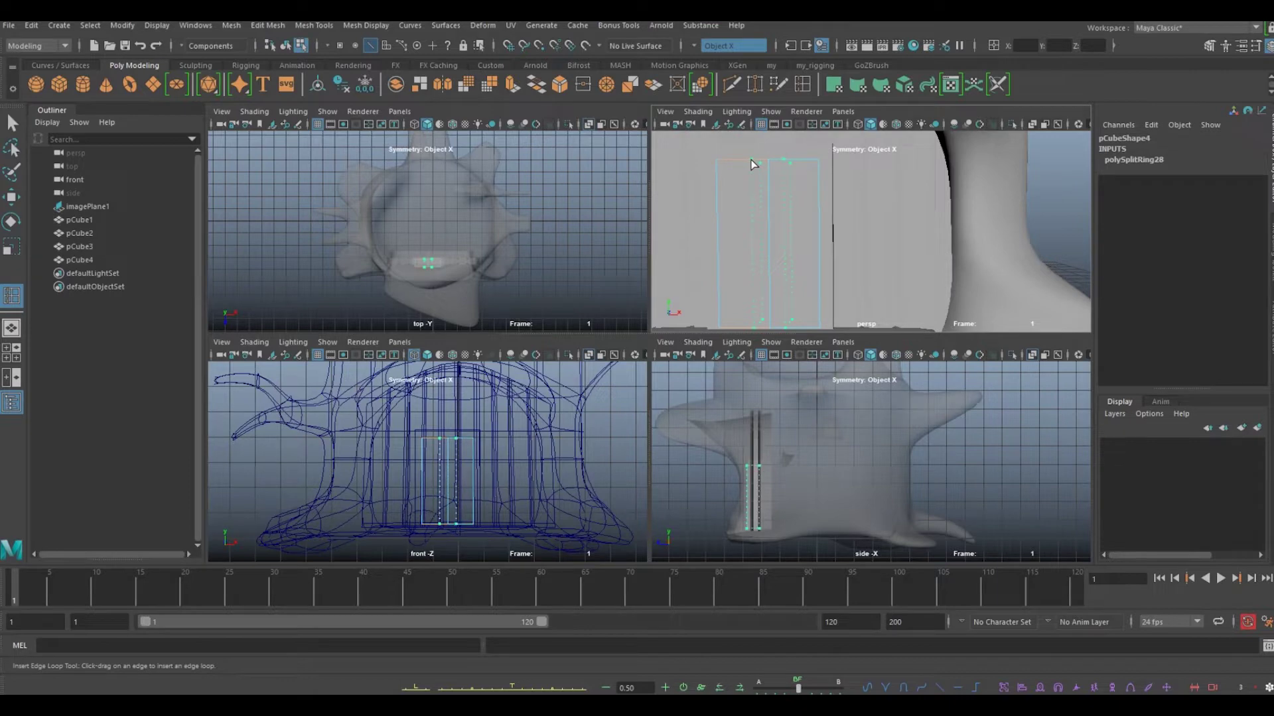
pyautogui.hotkey('ctrl', 'z')
pyautogui.scroll(5, 467, 456)
pyautogui.click(443, 388)
# Duplicate the vertical edge loops with an offset to cut the plank grooves
pyautogui.press('w')
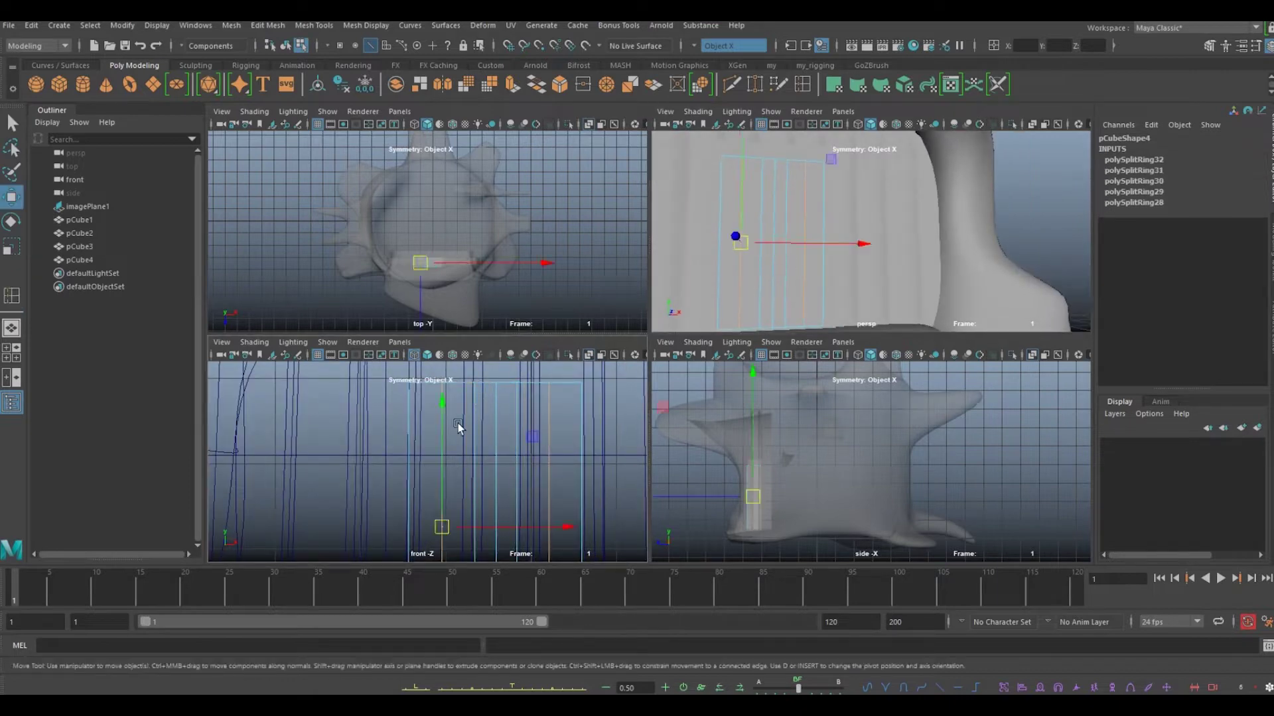
pyautogui.click(348, 26)
pyautogui.click(372, 199)
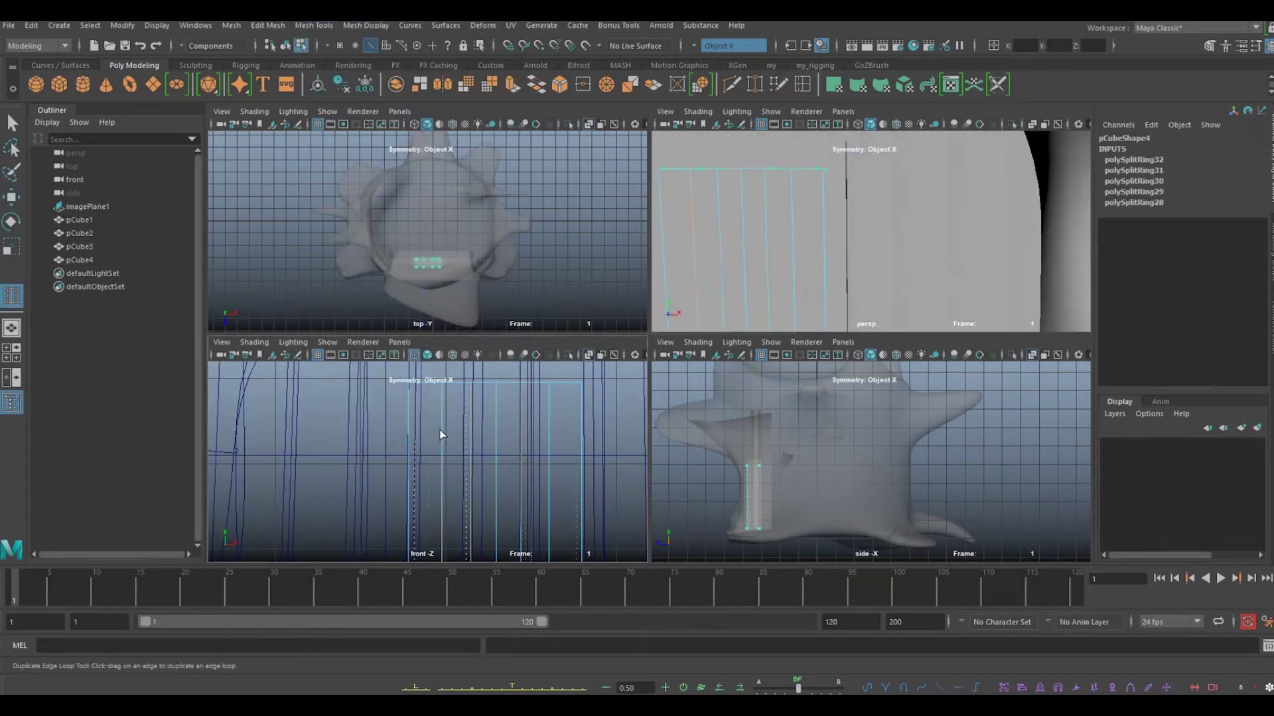
pyautogui.moveTo(512, 517); pyautogui.dragTo(511, 540)
pyautogui.press('r')
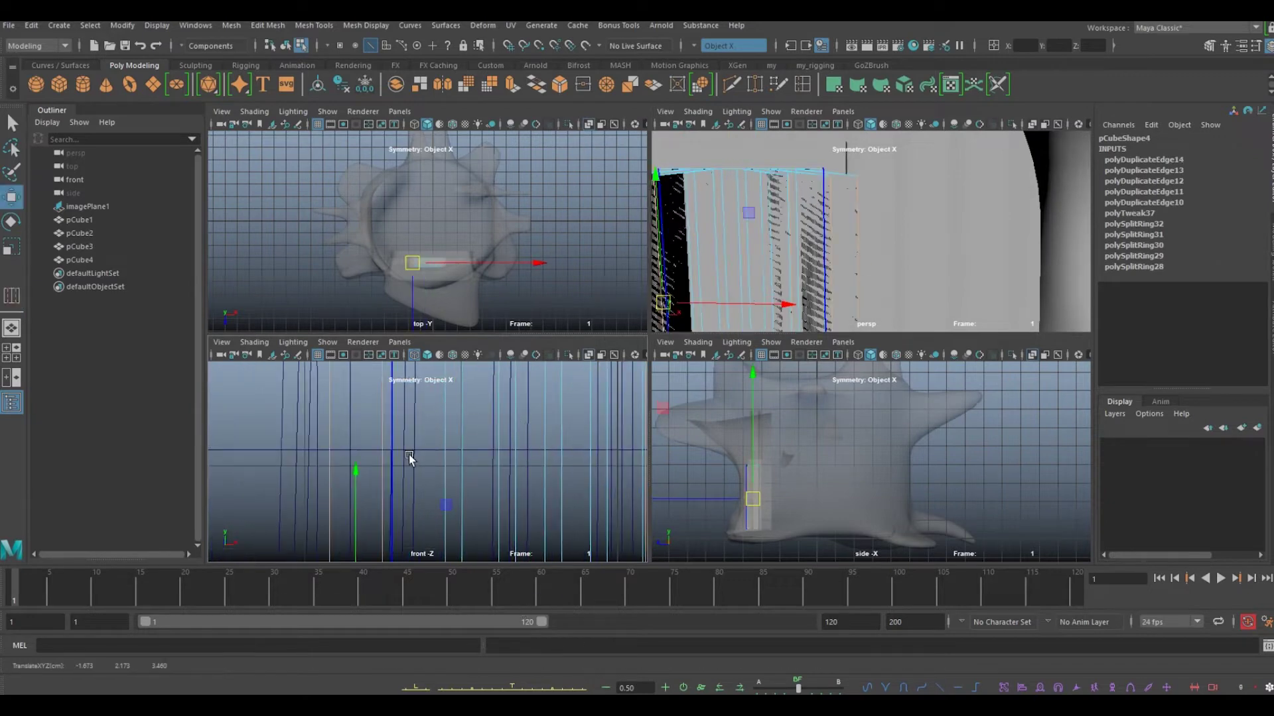
pyautogui.scroll(-3, 408, 455)
pyautogui.scroll(4, 742, 467)
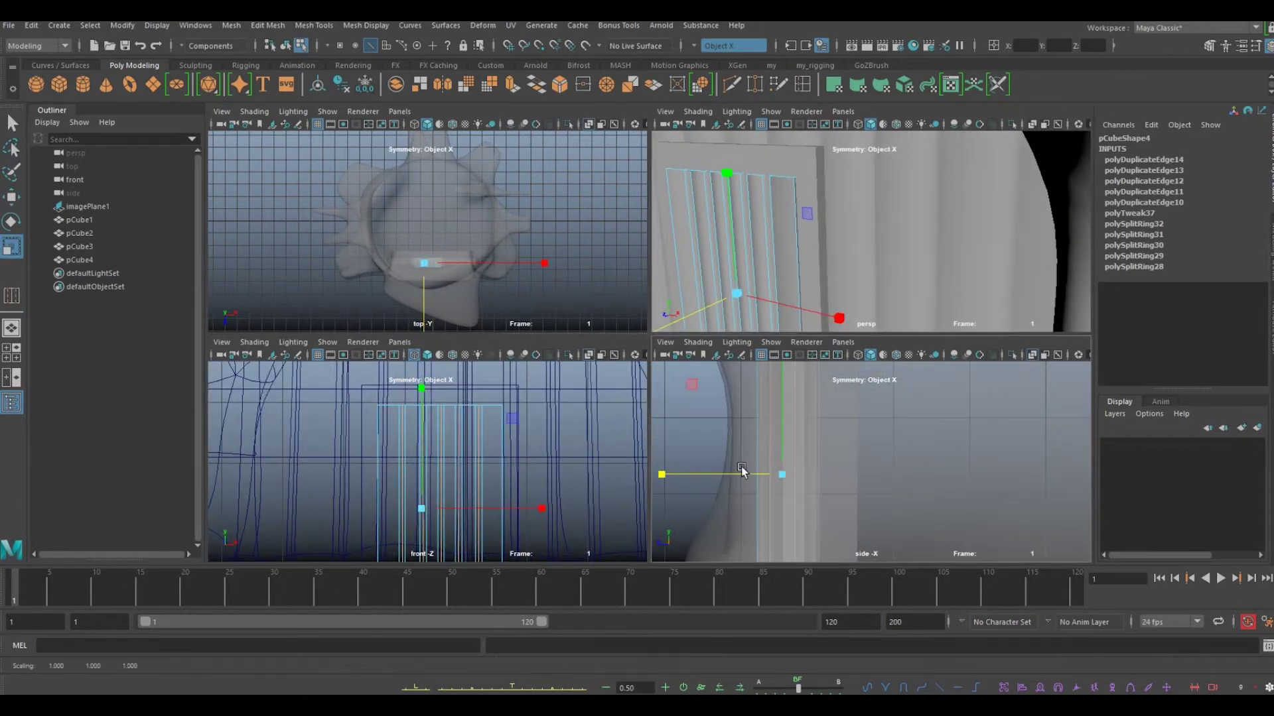
pyautogui.scroll(3, 706, 213)
pyautogui.scroll(3, 706, 212)
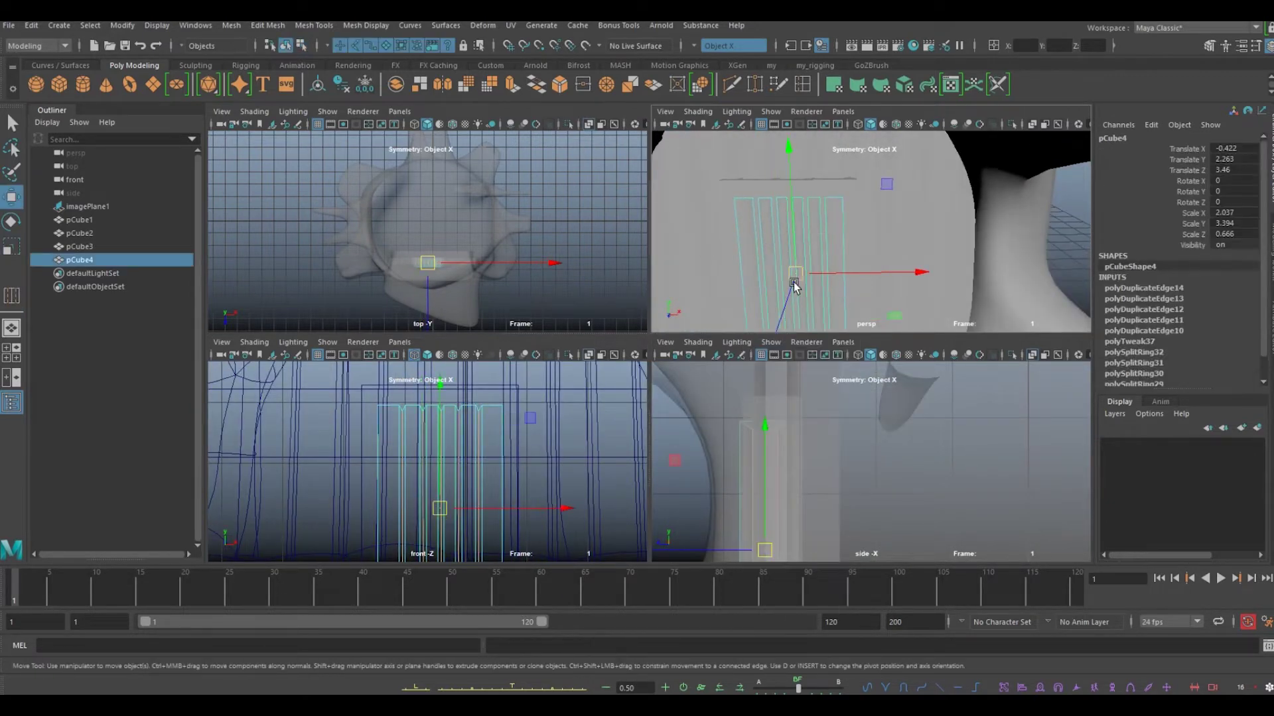
# Add three edge loops across the planks and flatten the plank block to half depth
pyautogui.keyDown('shift'); pyautogui.moveTo(792, 292); pyautogui.dragTo(485, 418, button='right'); pyautogui.keyUp('shift')
pyautogui.click(485, 418)
pyautogui.click(474, 534)
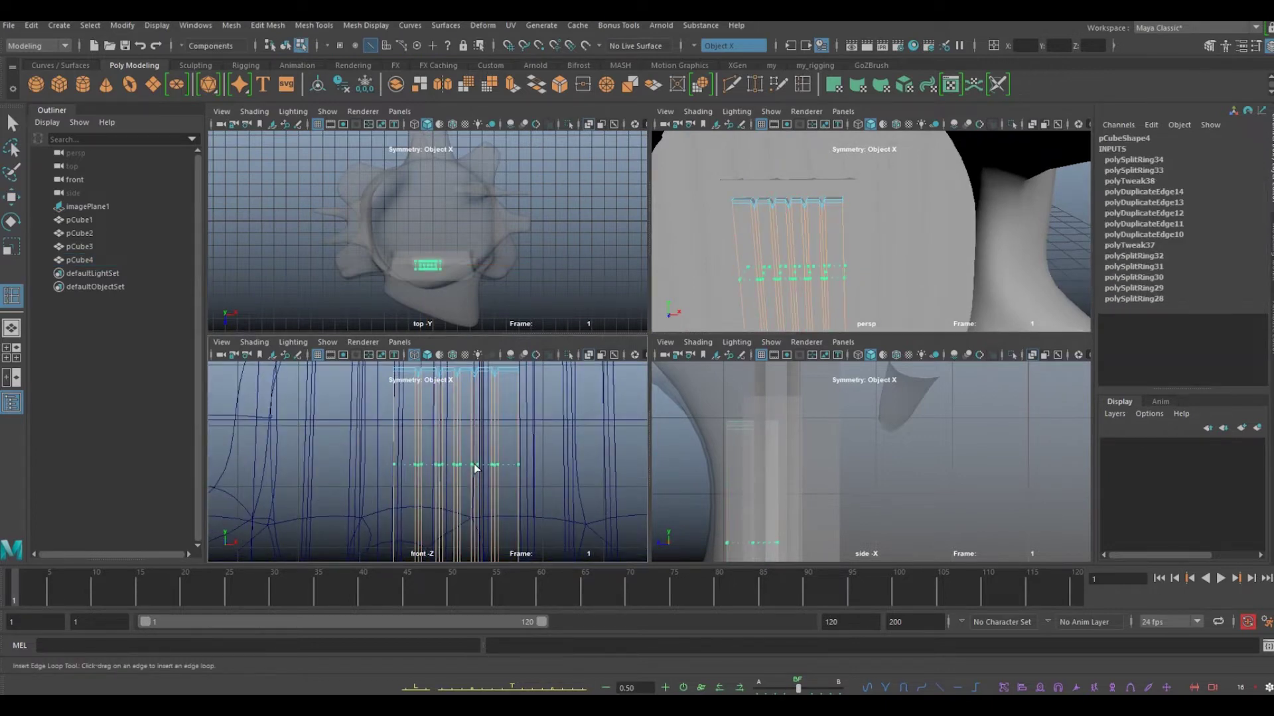
pyautogui.click(474, 467)
pyautogui.press('F8')
pyautogui.press('w')
pyautogui.keyDown('alt'); pyautogui.moveTo(738, 258); pyautogui.dragTo(772, 257); pyautogui.keyUp('alt')
pyautogui.press('r')
pyautogui.scroll(3, 771, 257)
pyautogui.moveTo(682, 305); pyautogui.dragTo(762, 219)
# Insert four edge loops on the doorway box pCube3, then return to object mode
pyautogui.moveTo(760, 226); pyautogui.dragTo(743, 192, button='right')
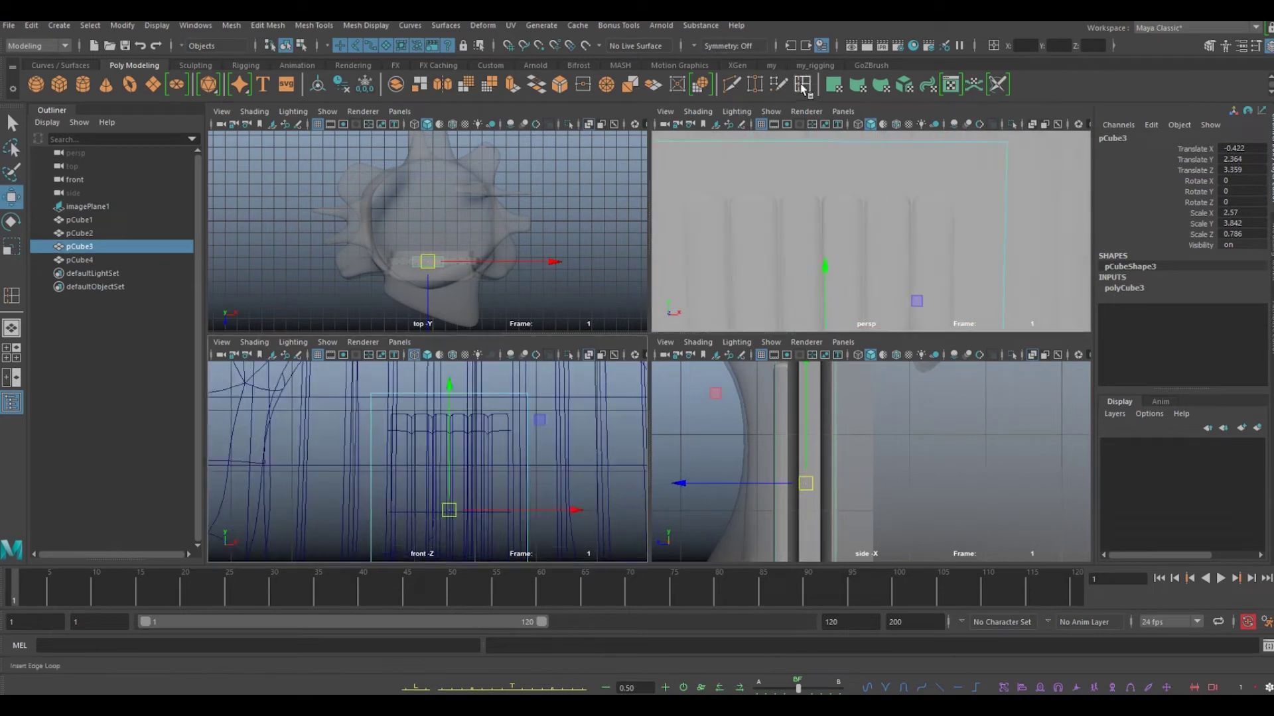
pyautogui.click(1006, 189)
pyautogui.click(962, 142)
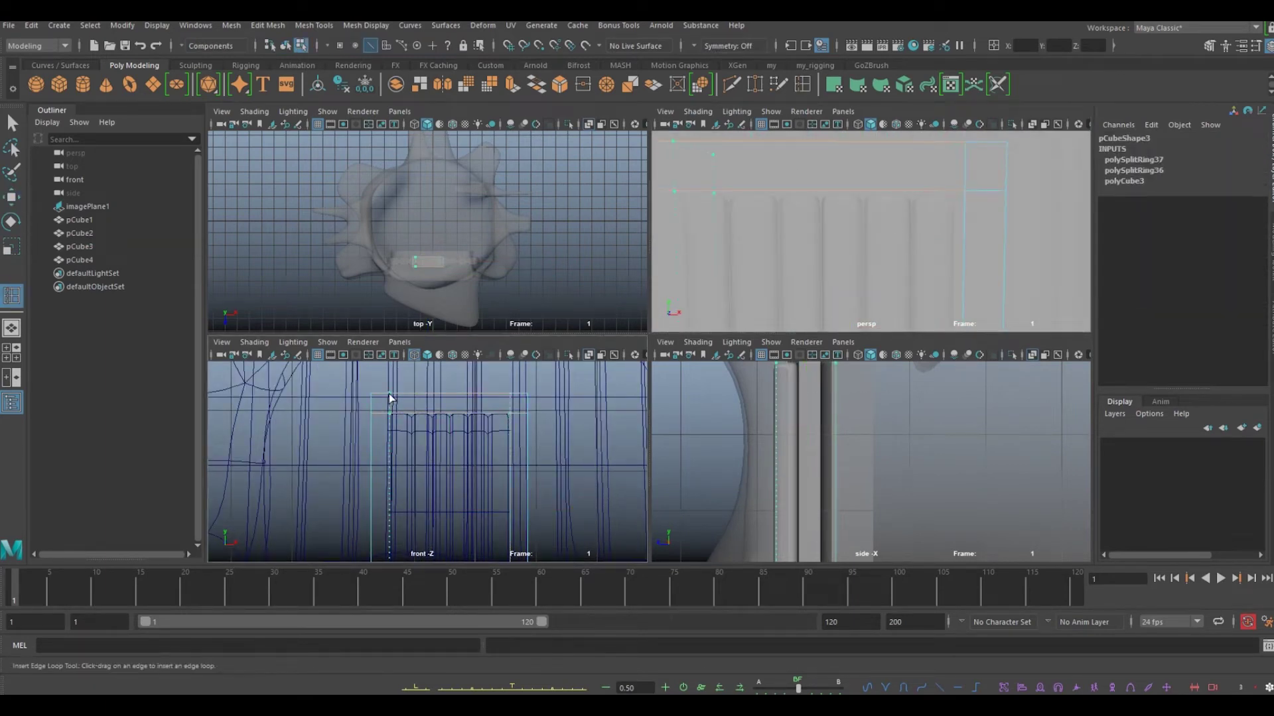
pyautogui.click(390, 398)
pyautogui.scroll(3, 380, 471)
pyautogui.click(380, 471)
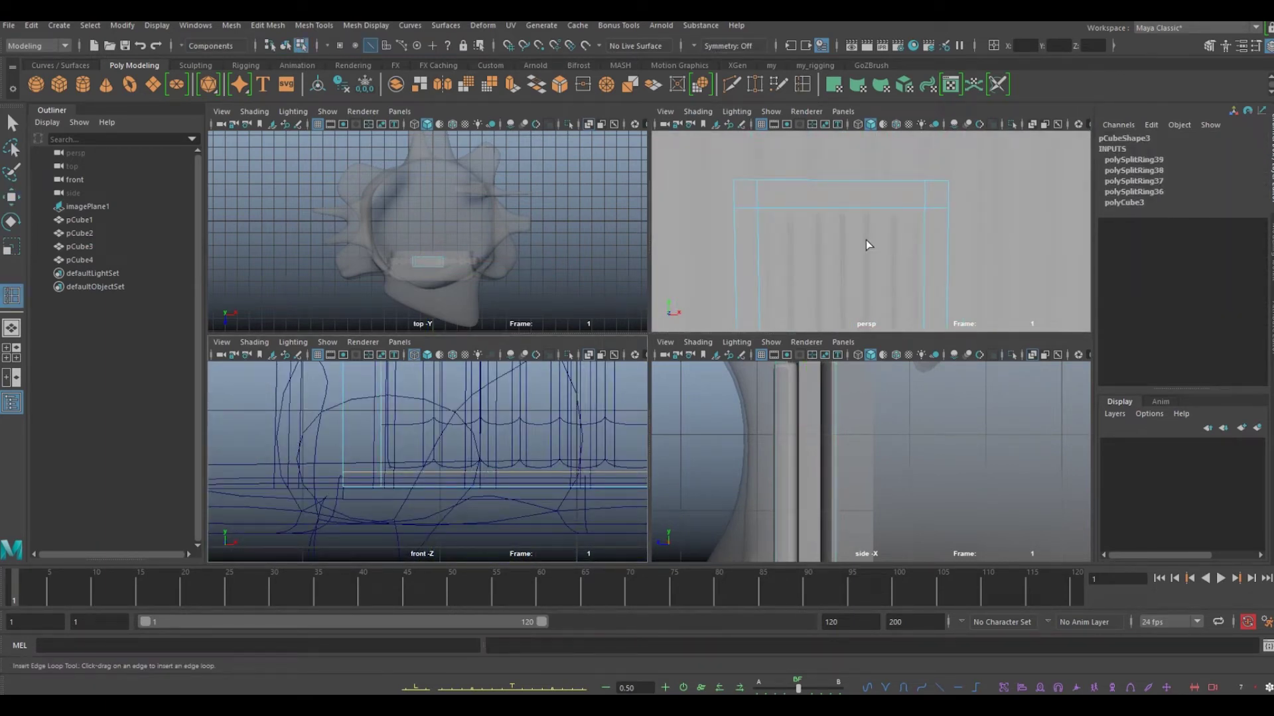
pyautogui.press('F8')
pyautogui.press('w')
pyautogui.press('f')
pyautogui.keyDown('alt'); pyautogui.moveTo(880, 256); pyautogui.dragTo(928, 271); pyautogui.keyUp('alt')
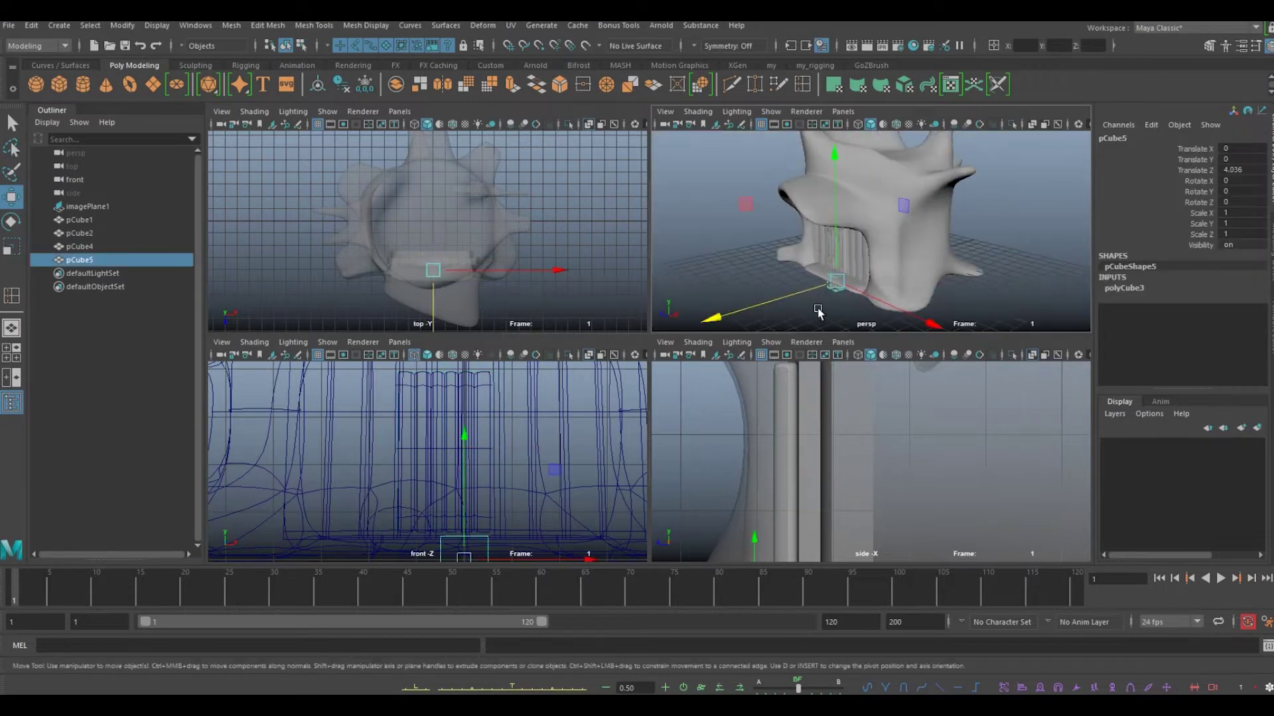
# Scale the new box into a thin beam above the door
pyautogui.scroll(-3, 462, 509)
pyautogui.scroll(3, 462, 510)
pyautogui.press('r')
pyautogui.moveTo(530, 371); pyautogui.dragTo(532, 435)
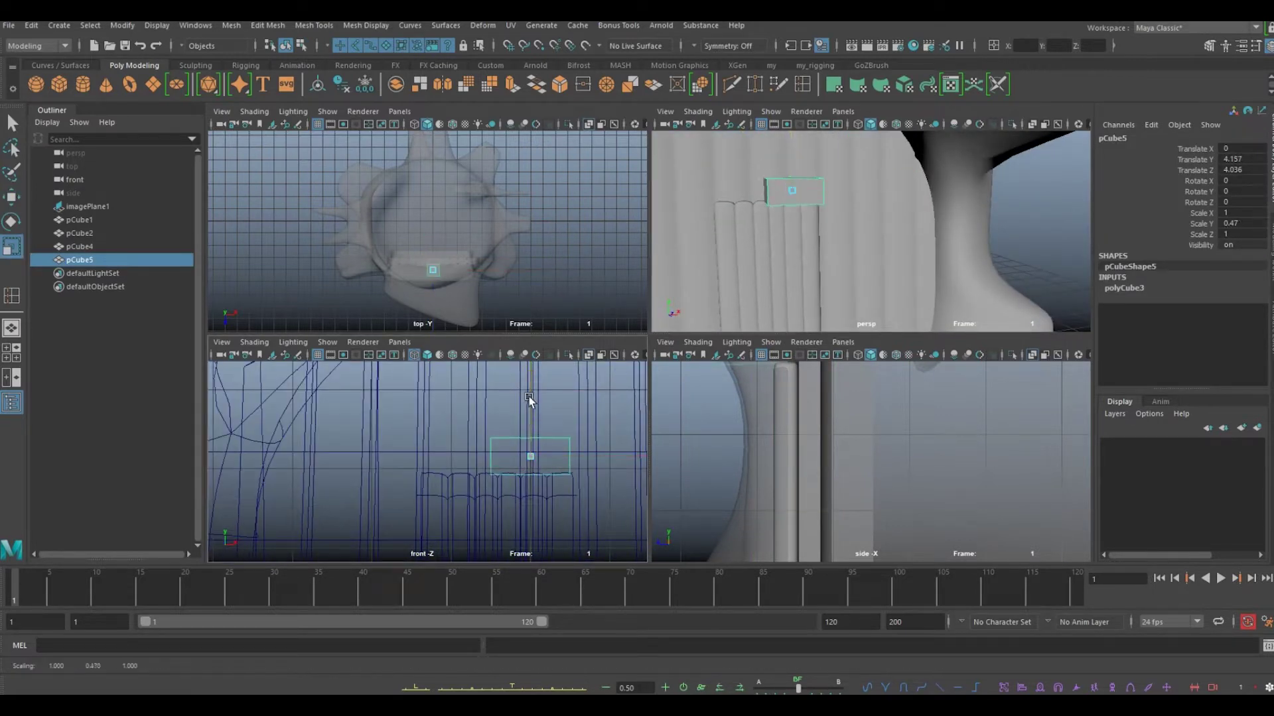
pyautogui.press('F8')
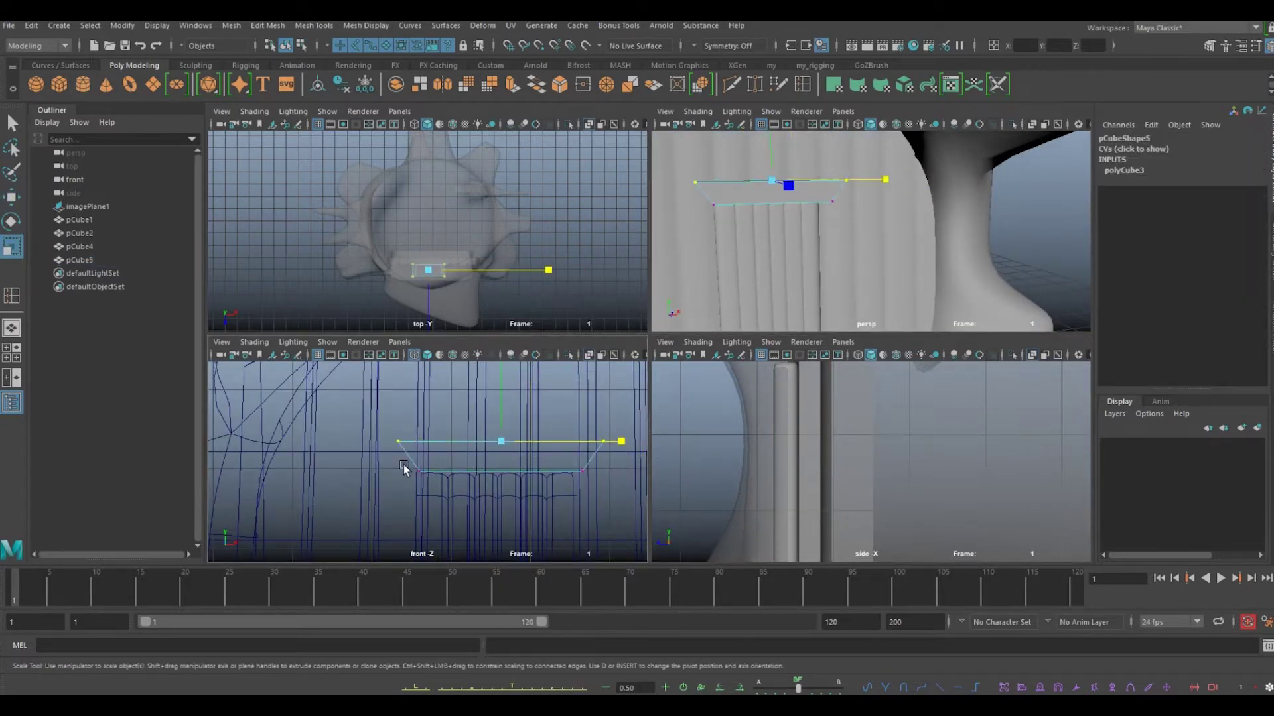
# Duplicate the beam, rotate it upright and place it as the door's left post
pyautogui.hotkey('ctrl', 'd')
pyautogui.press('e')
pyautogui.moveTo(558, 458); pyautogui.dragTo(517, 478)
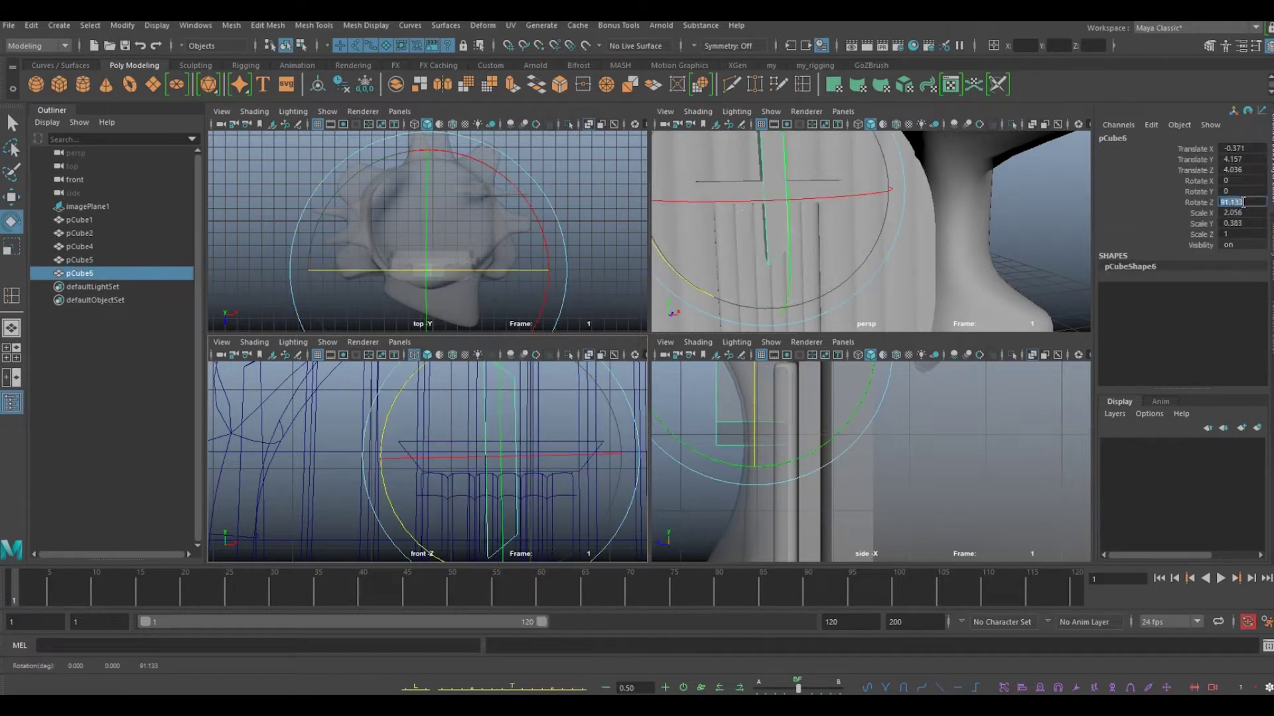
pyautogui.press('w')
pyautogui.keyDown('alt'); pyautogui.moveTo(445, 494); pyautogui.dragTo(463, 443, button='middle'); pyautogui.keyUp('alt')
# Select the top beam's end vertices and scale the left side post
pyautogui.keyDown('alt'); pyautogui.moveTo(379, 503); pyautogui.dragTo(372, 431, button='middle'); pyautogui.keyUp('alt')
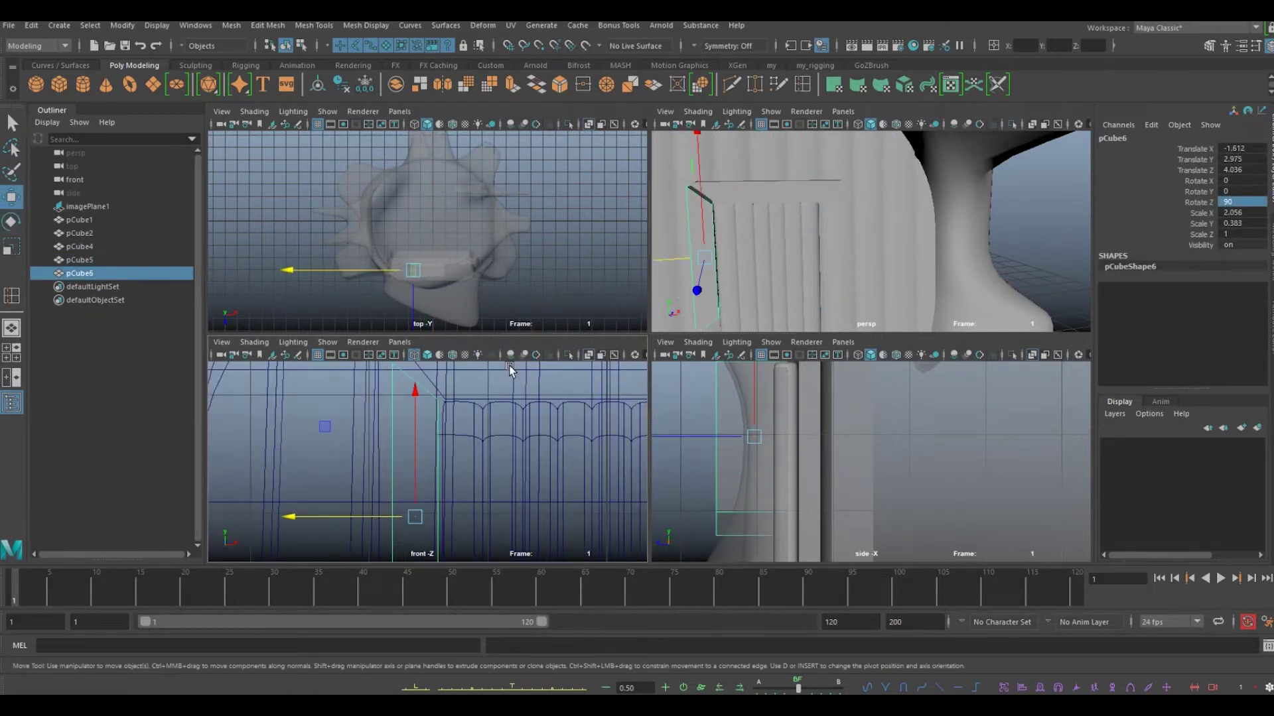
pyautogui.press('F8')
pyautogui.moveTo(392, 385); pyautogui.dragTo(419, 400)
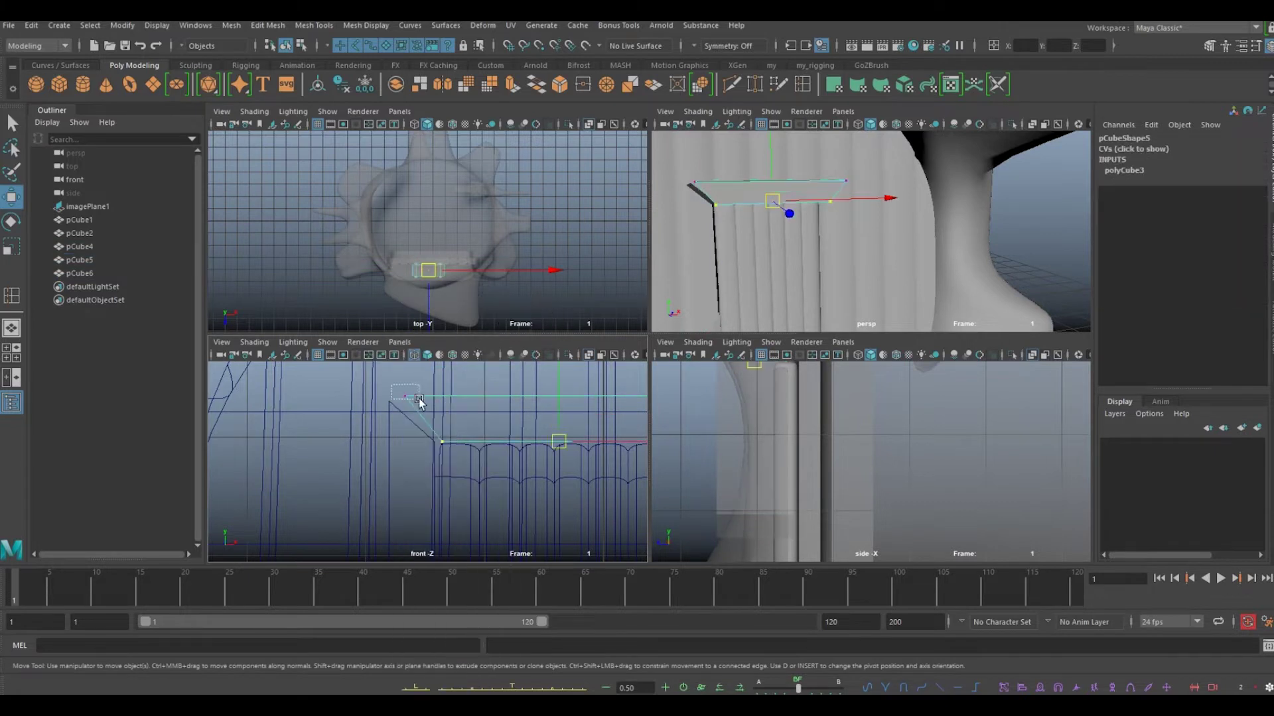
pyautogui.moveTo(372, 376); pyautogui.dragTo(415, 439, button='right')
pyautogui.scroll(-3, 415, 439)
pyautogui.press('r')
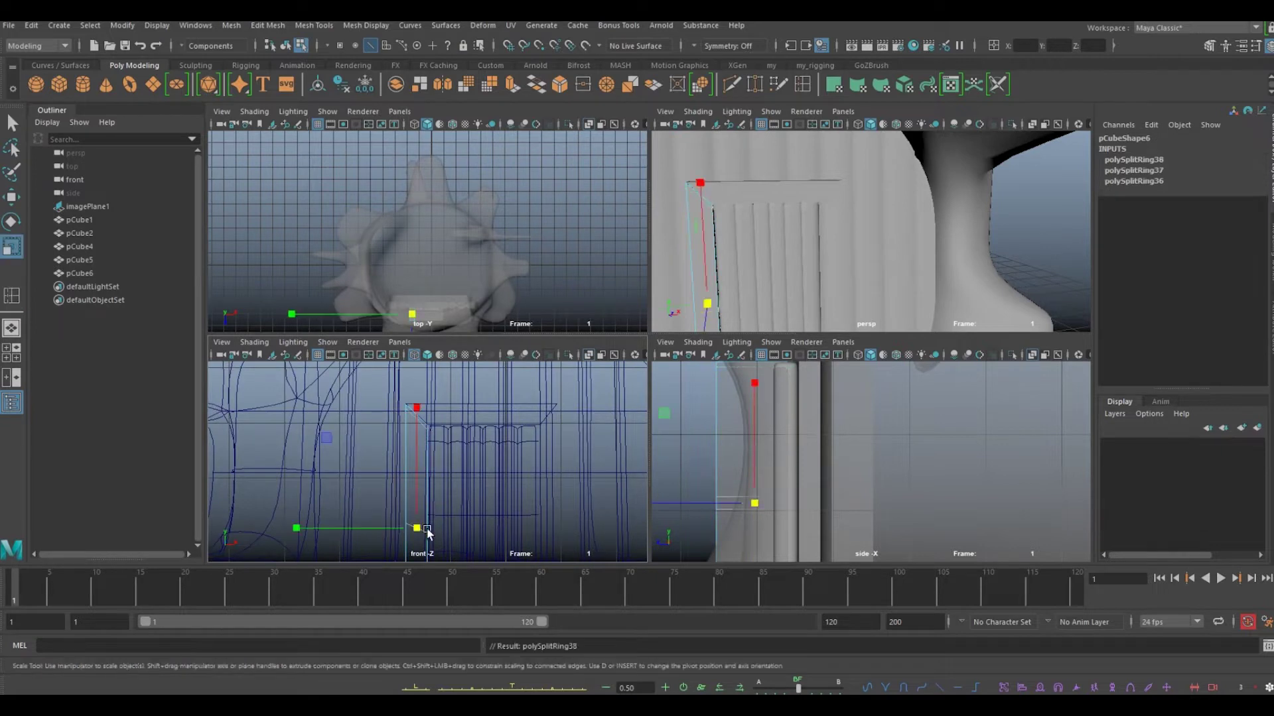
pyautogui.click(410, 410)
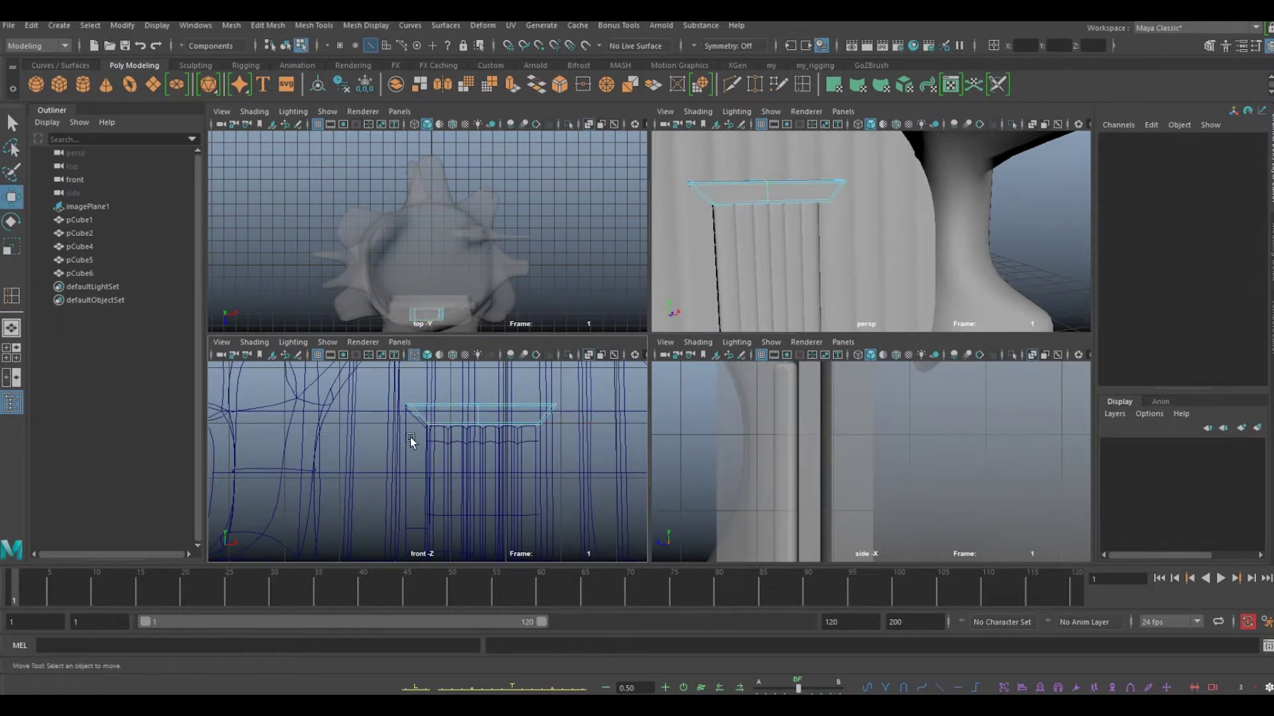
# Duplicate the left post for the right side and select all three frame pieces
pyautogui.hotkey('ctrl', 'd')
pyautogui.press('w')
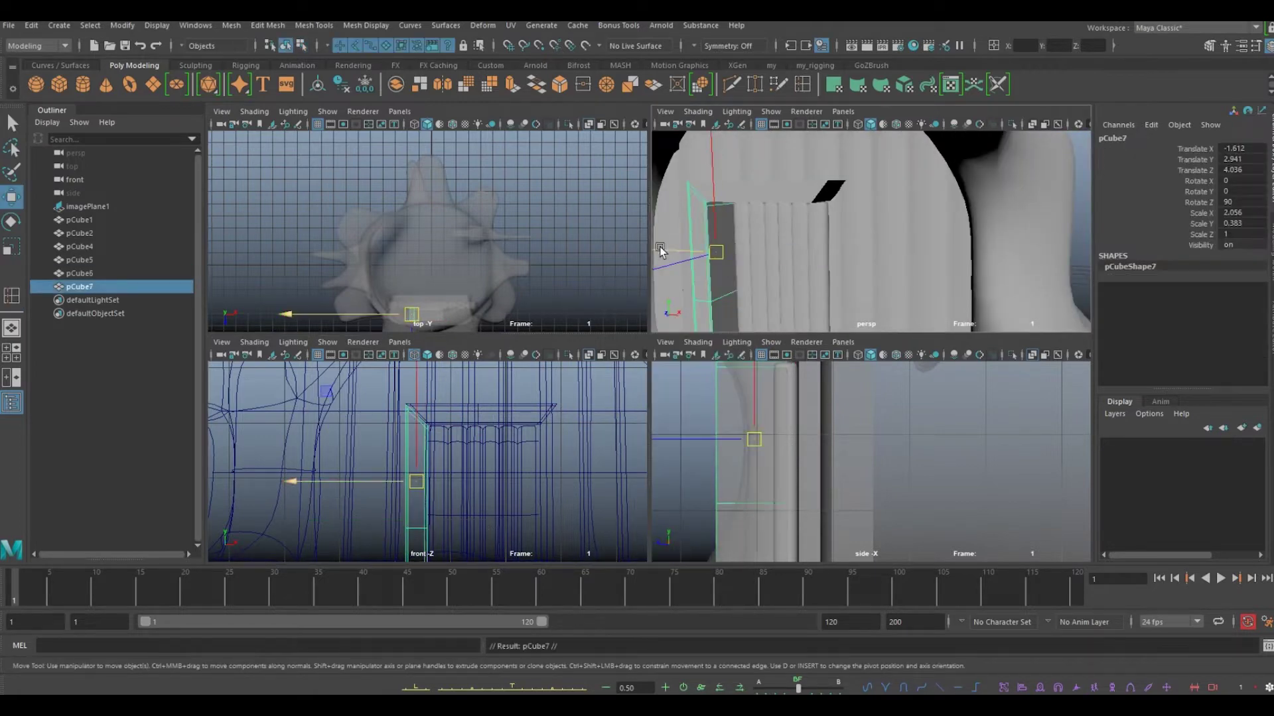
pyautogui.rightClick(554, 355)
pyautogui.scroll(3, 555, 398)
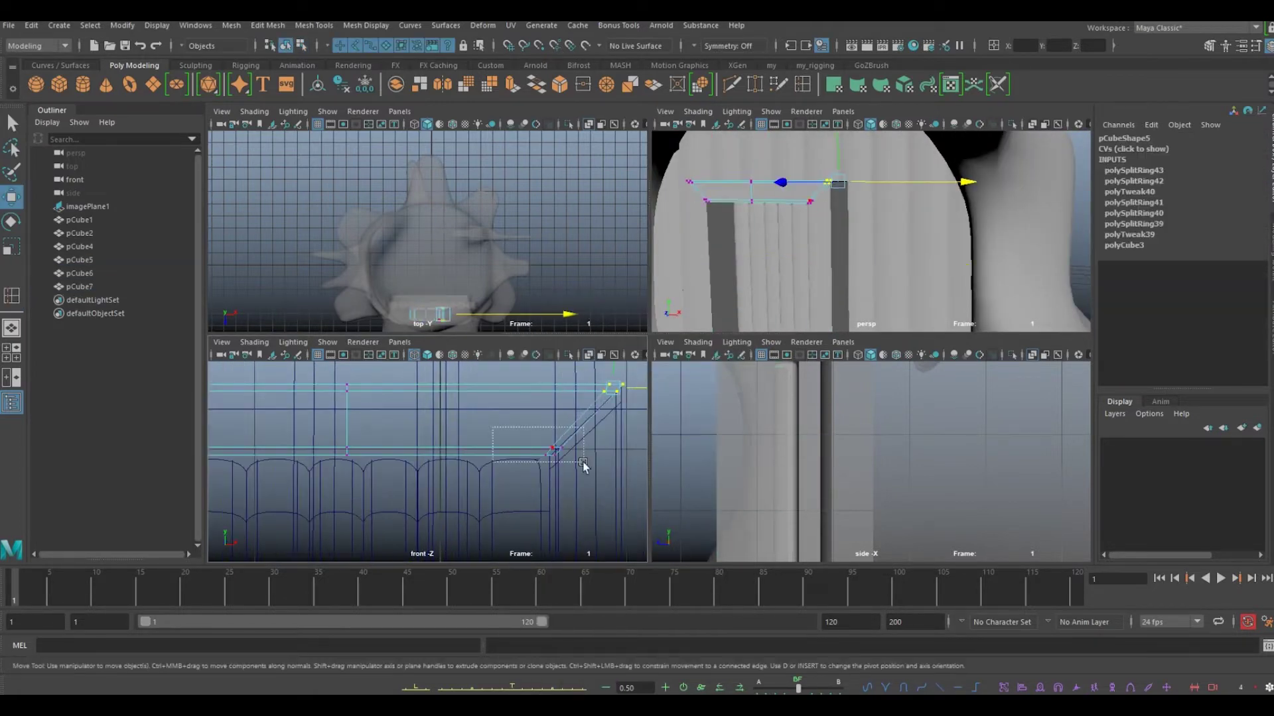
pyautogui.rightClick(762, 193)
pyautogui.keyDown('shift'); pyautogui.click(796, 239); pyautogui.keyUp('shift')
pyautogui.keyDown('alt'); pyautogui.moveTo(796, 239); pyautogui.dragTo(841, 241); pyautogui.keyUp('alt')
# Insert an edge loop across the top beam of the door frame
pyautogui.click(755, 183)
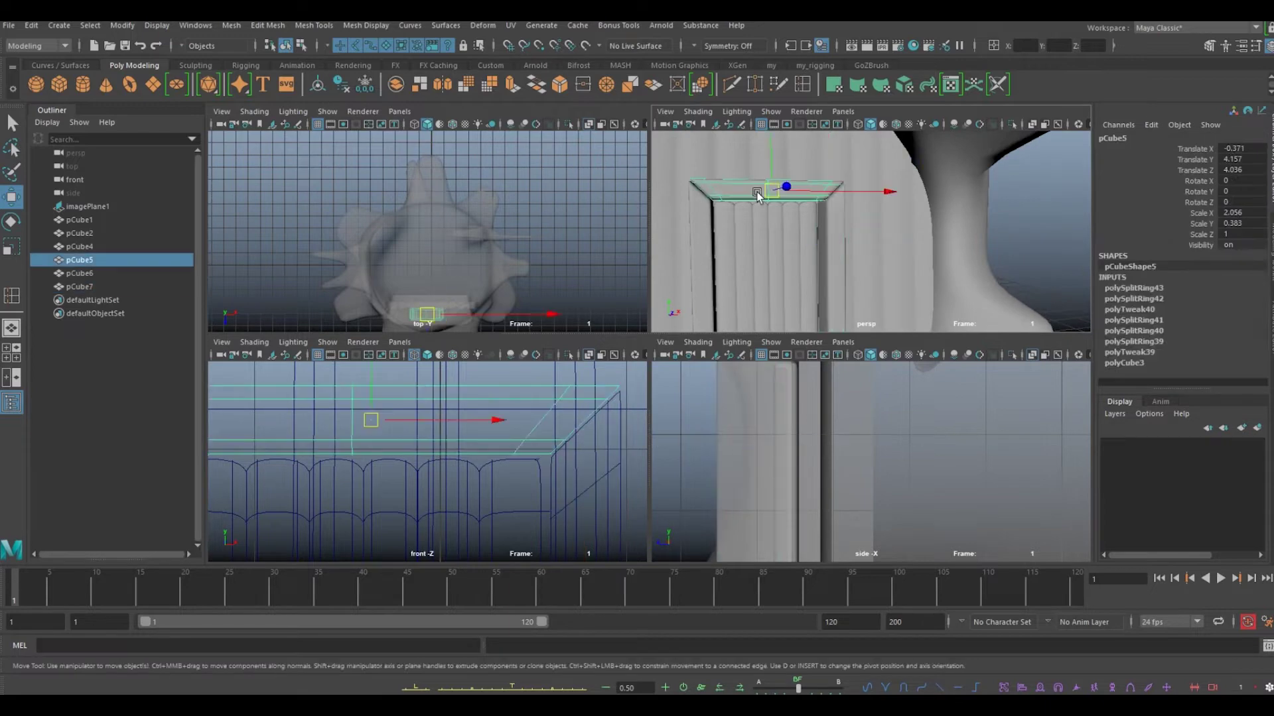
pyautogui.press('F9')
pyautogui.scroll(3, 511, 431)
pyautogui.moveTo(768, 185); pyautogui.dragTo(796, 165, button='right')
pyautogui.scroll(-3, 829, 257)
pyautogui.scroll(5, 829, 255)
pyautogui.click(841, 239)
pyautogui.press('F10')
pyautogui.keyDown('shift'); pyautogui.moveTo(839, 398); pyautogui.dragTo(837, 470, button='right'); pyautogui.keyUp('shift')
pyautogui.scroll(3, 816, 451)
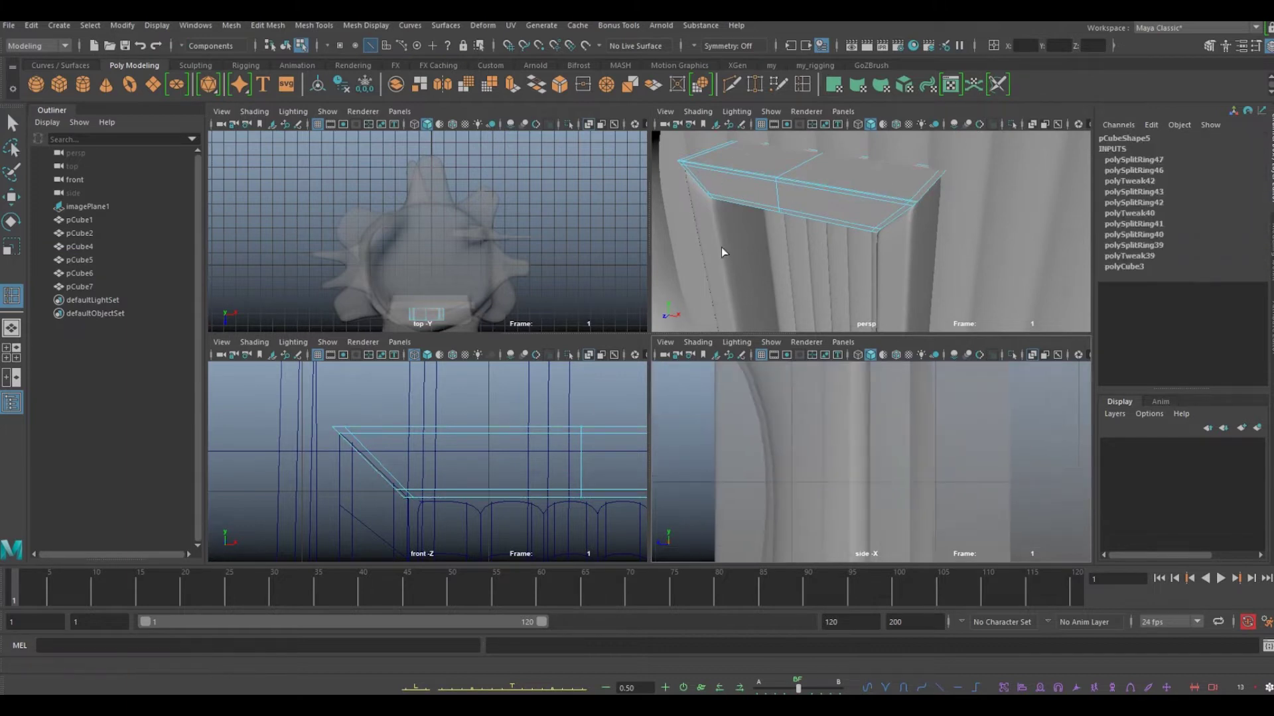
# Add edge loops across the neighbouring frame pieces, then select all three pieces
pyautogui.click(763, 401)
pyautogui.press('w')
pyautogui.click(753, 287)
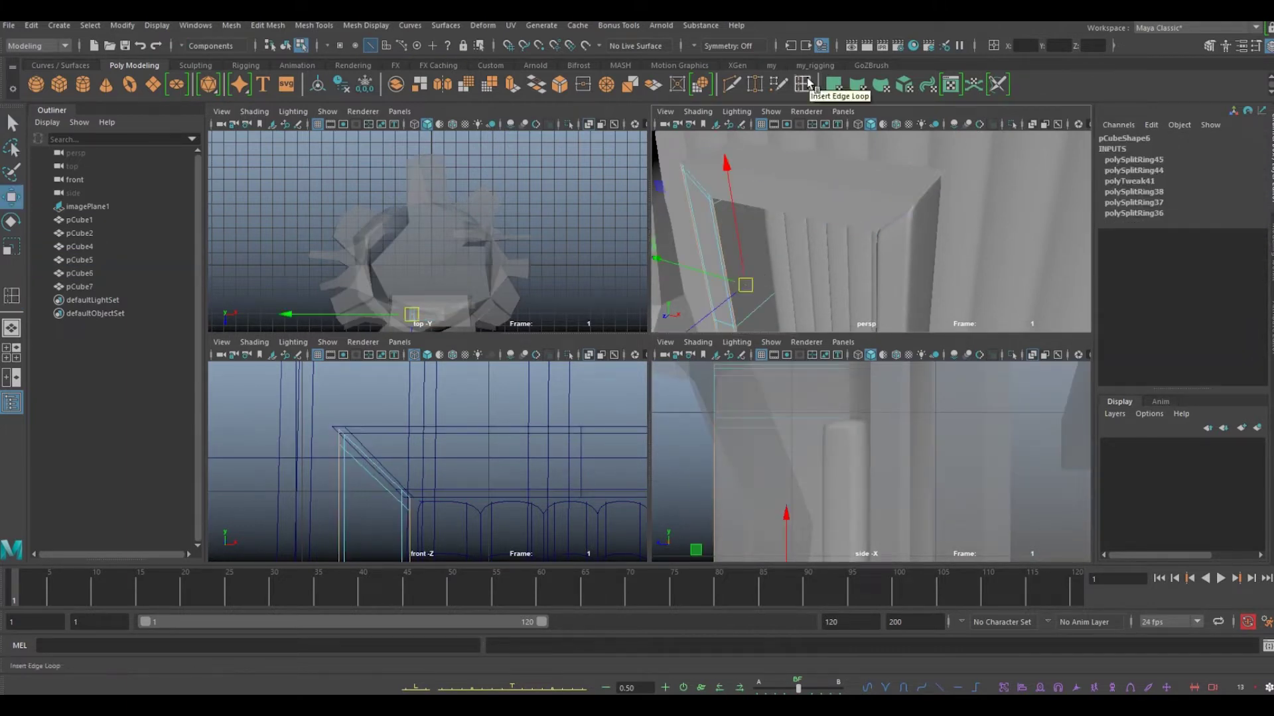
pyautogui.click(904, 289)
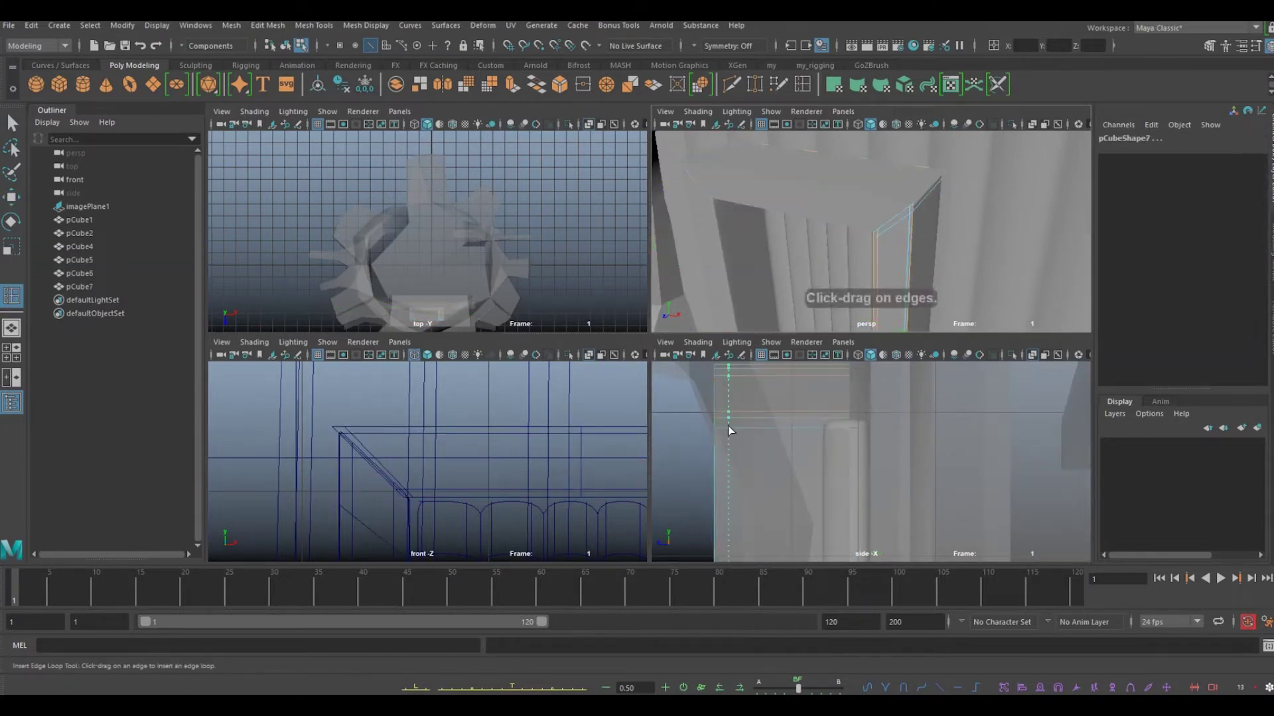
pyautogui.keyDown('alt'); pyautogui.moveTo(847, 281); pyautogui.dragTo(929, 252); pyautogui.keyUp('alt')
pyautogui.moveTo(730, 166); pyautogui.dragTo(981, 220)
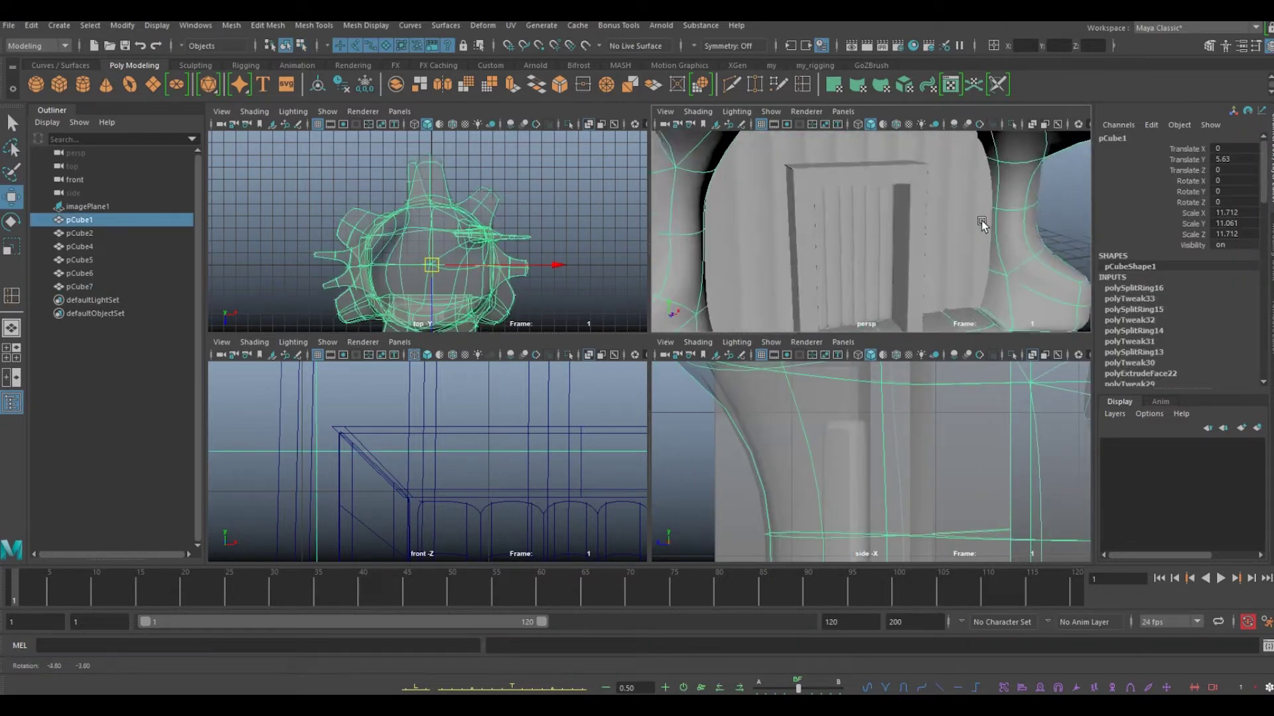
# Combine the three door-frame pieces (pCube5–7) into a single mesh
pyautogui.press('w')
pyautogui.keyDown('alt'); pyautogui.moveTo(766, 221); pyautogui.dragTo(803, 233); pyautogui.keyUp('alt')
pyautogui.keyDown('shift'); pyautogui.moveTo(803, 232); pyautogui.dragTo(821, 241, button='right'); pyautogui.keyUp('shift')
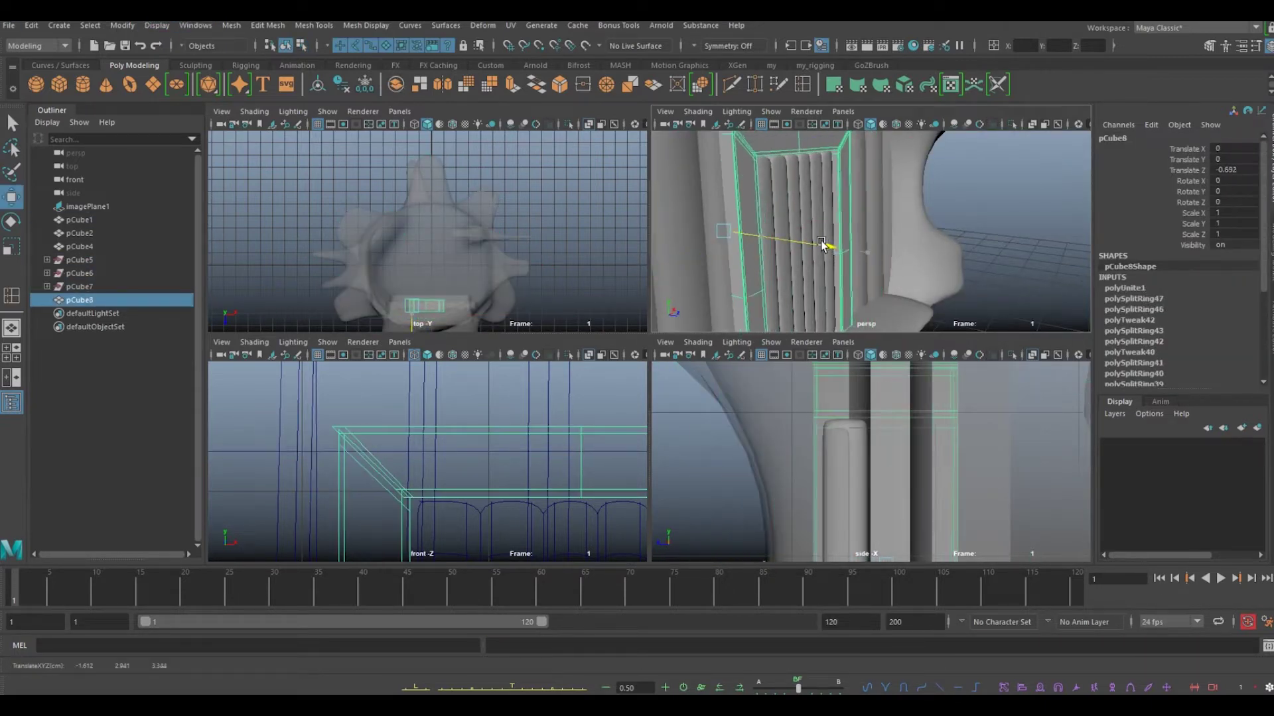
pyautogui.keyDown('alt'); pyautogui.moveTo(969, 243); pyautogui.dragTo(894, 189); pyautogui.keyUp('alt')
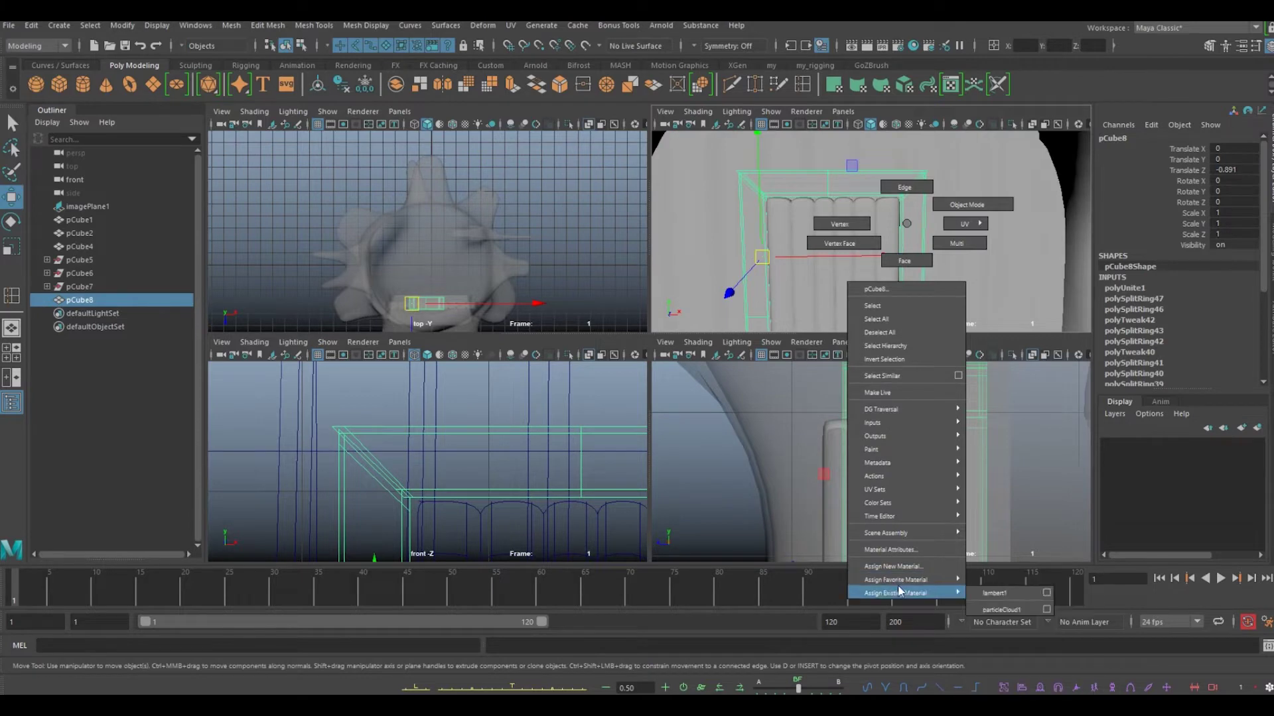
# Give the door frame a new Lambert material coloured dark brown
pyautogui.moveTo(909, 229); pyautogui.dragTo(948, 600, button='right')
pyautogui.click(1107, 295)
pyautogui.click(1051, 251)
pyautogui.moveTo(1201, 286); pyautogui.dragTo(1212, 302)
pyautogui.scroll(-5, 769, 232)
pyautogui.scroll(5, 770, 232)
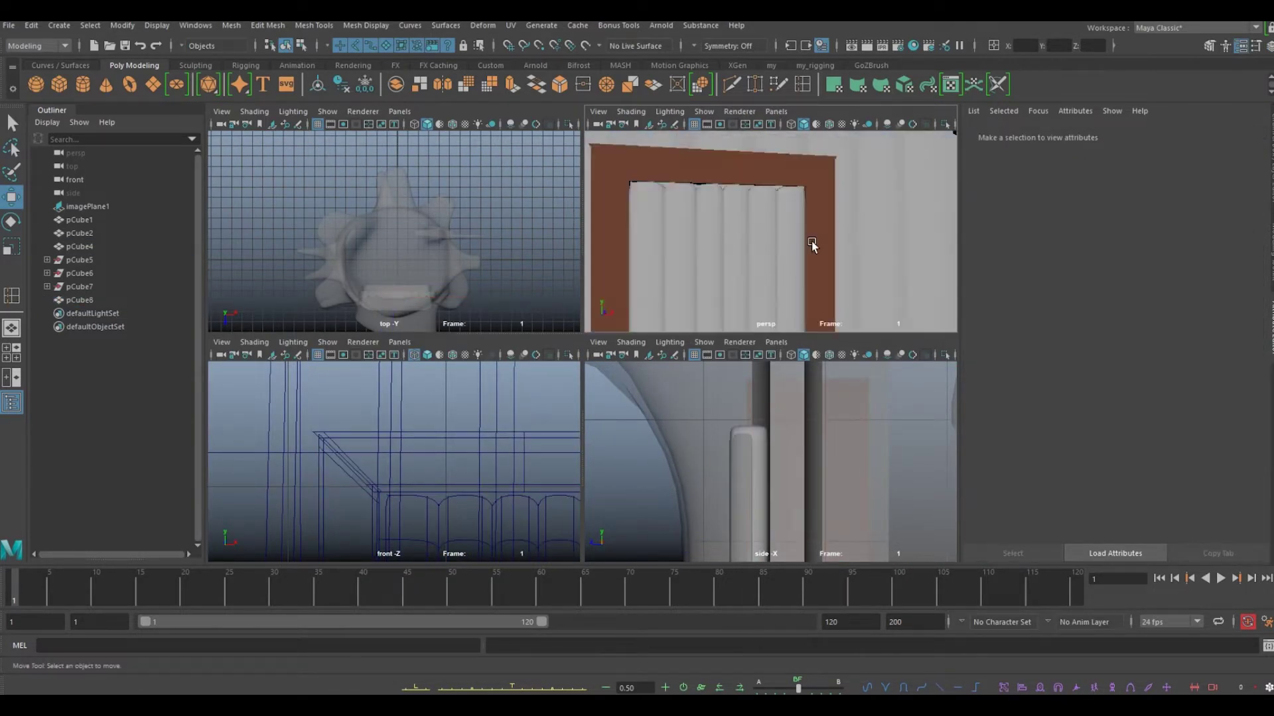
pyautogui.hotkey('ctrl', 'a')
# Assign the arched plank panel a new Lambert with a brown wood colour
pyautogui.click(886, 181)
pyautogui.moveTo(886, 182); pyautogui.dragTo(853, 528, button='right')
pyautogui.click(256, 304)
pyautogui.moveTo(829, 219); pyautogui.dragTo(801, 543, button='right')
pyautogui.click(1129, 323)
pyautogui.click(1039, 282)
pyautogui.hotkey('ctrl', 'z')
pyautogui.moveTo(760, 219); pyautogui.dragTo(746, 562, button='right')
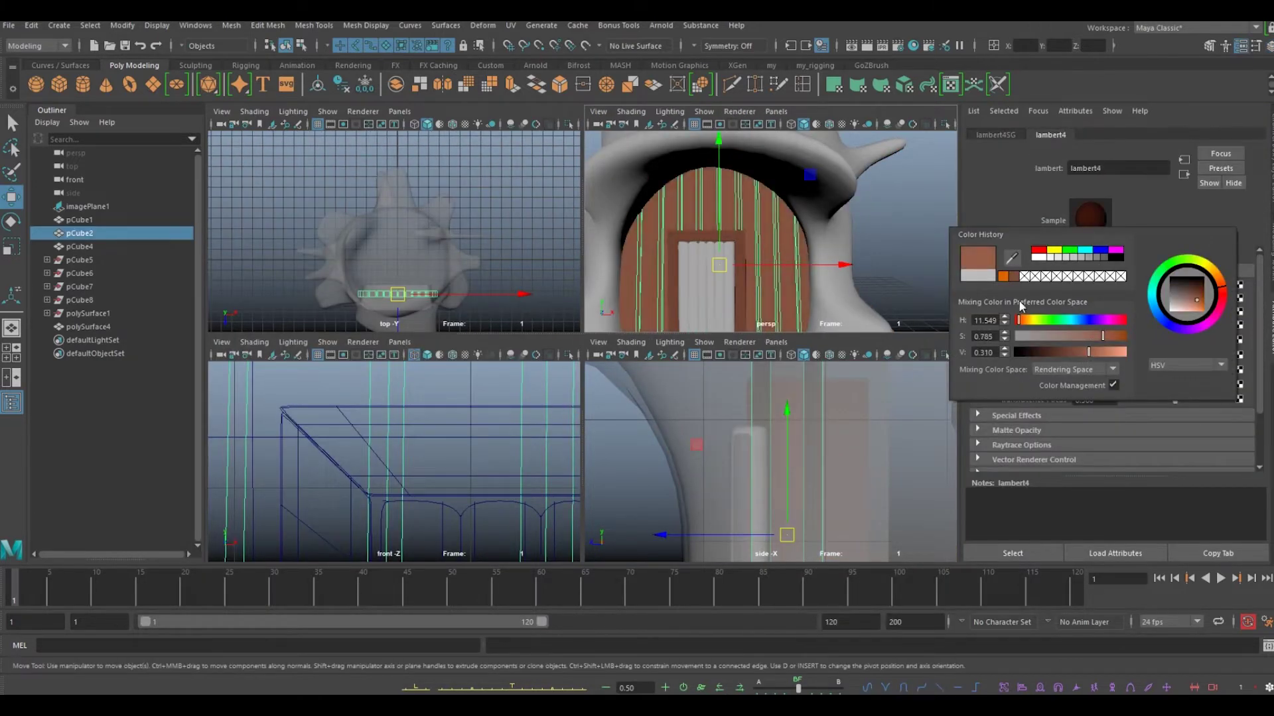
pyautogui.hotkey('ctrl', 'z')
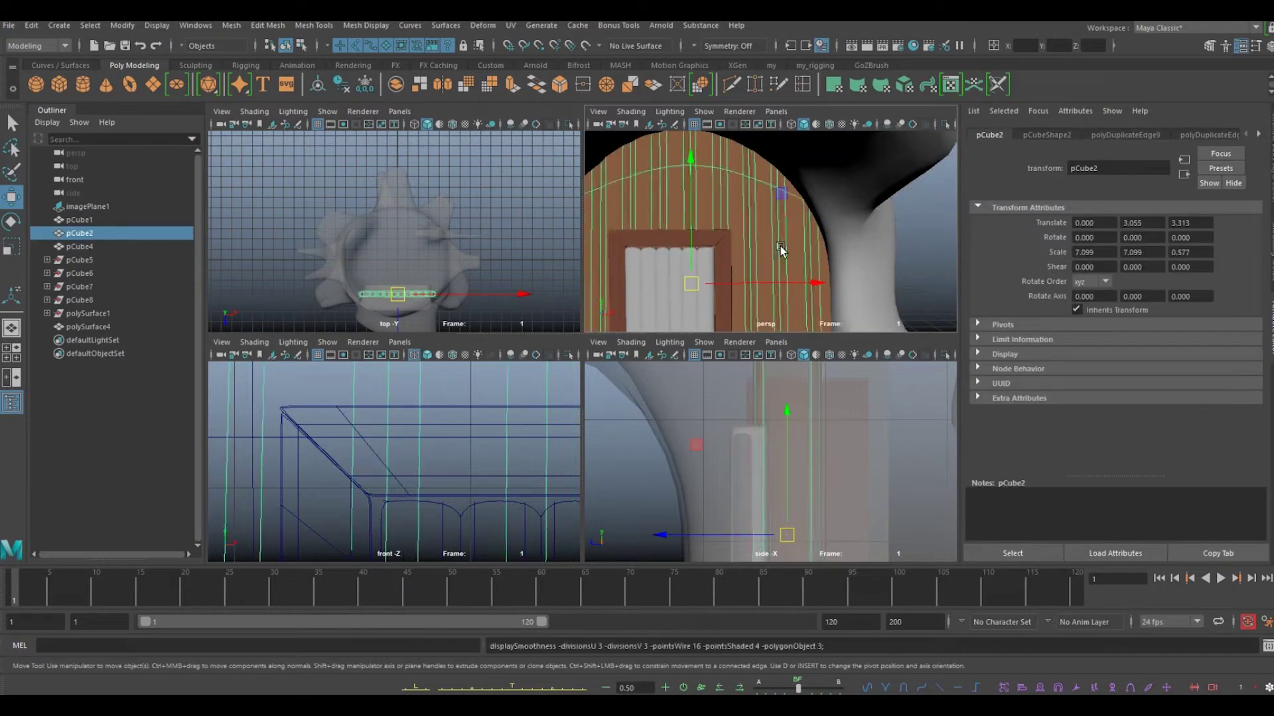
pyautogui.hotkey('ctrl', 'z')
pyautogui.scroll(3, 793, 288)
# Open the tree stump's material and set its Color to brown
pyautogui.click(797, 293)
pyautogui.moveTo(796, 293); pyautogui.dragTo(823, 530, button='right')
pyautogui.click(1050, 275)
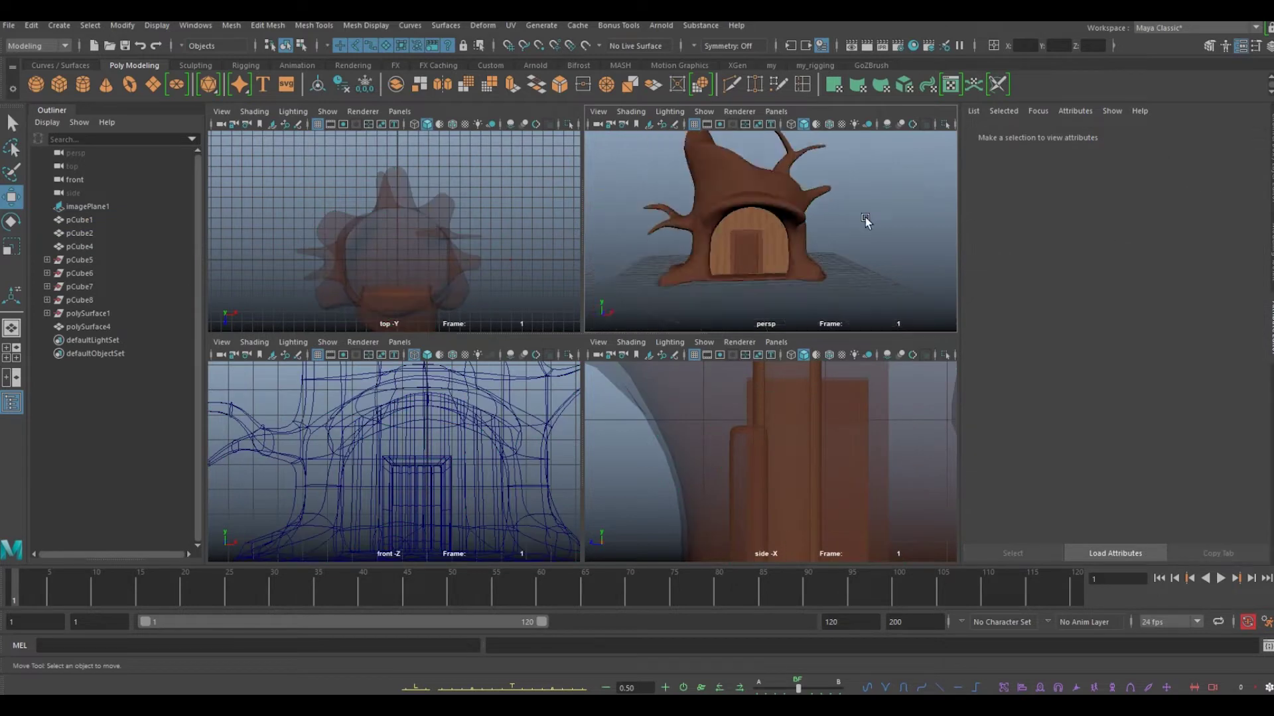
pyautogui.scroll(5, 715, 252)
# Insert a horizontal edge loop across the plank panel and shift its top vertices sideways
pyautogui.hotkey('ctrl', 'a')
pyautogui.click(862, 239)
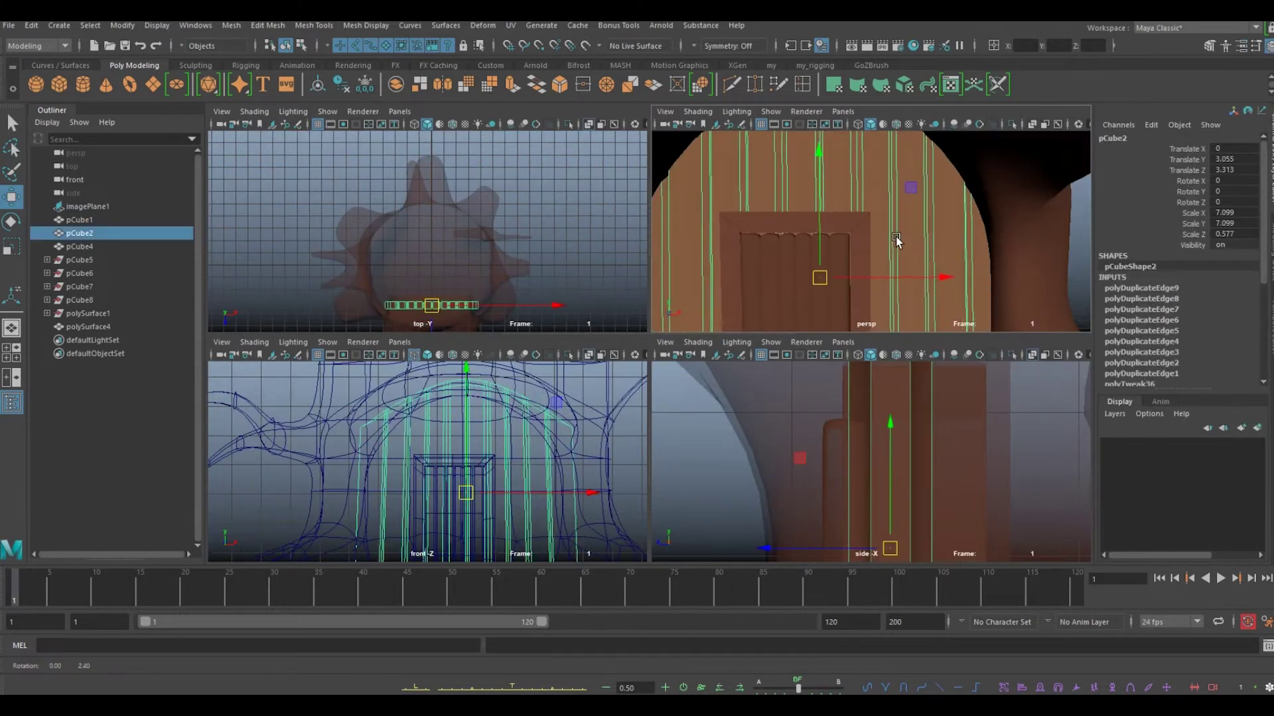
pyautogui.keyDown('shift'); pyautogui.moveTo(862, 239); pyautogui.dragTo(881, 201, button='right'); pyautogui.keyUp('shift')
pyautogui.moveTo(881, 201); pyautogui.dragTo(882, 238)
pyautogui.press('r')
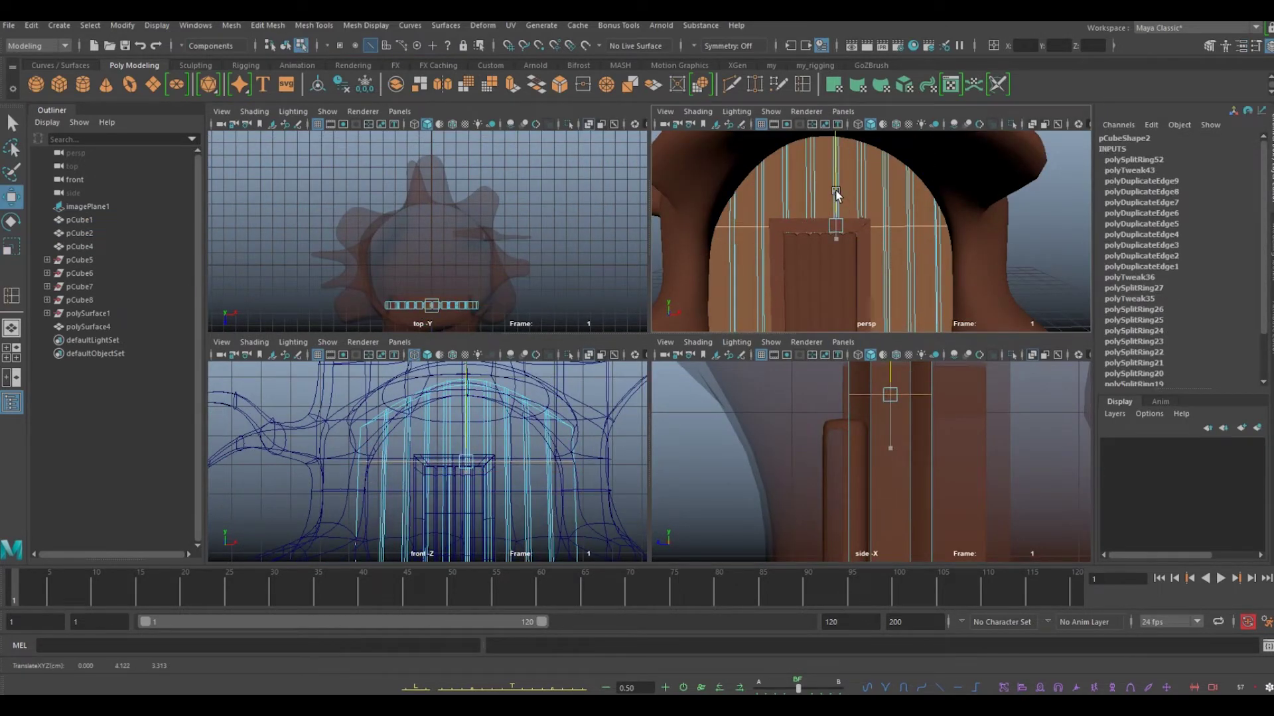
pyautogui.scroll(5, 948, 158)
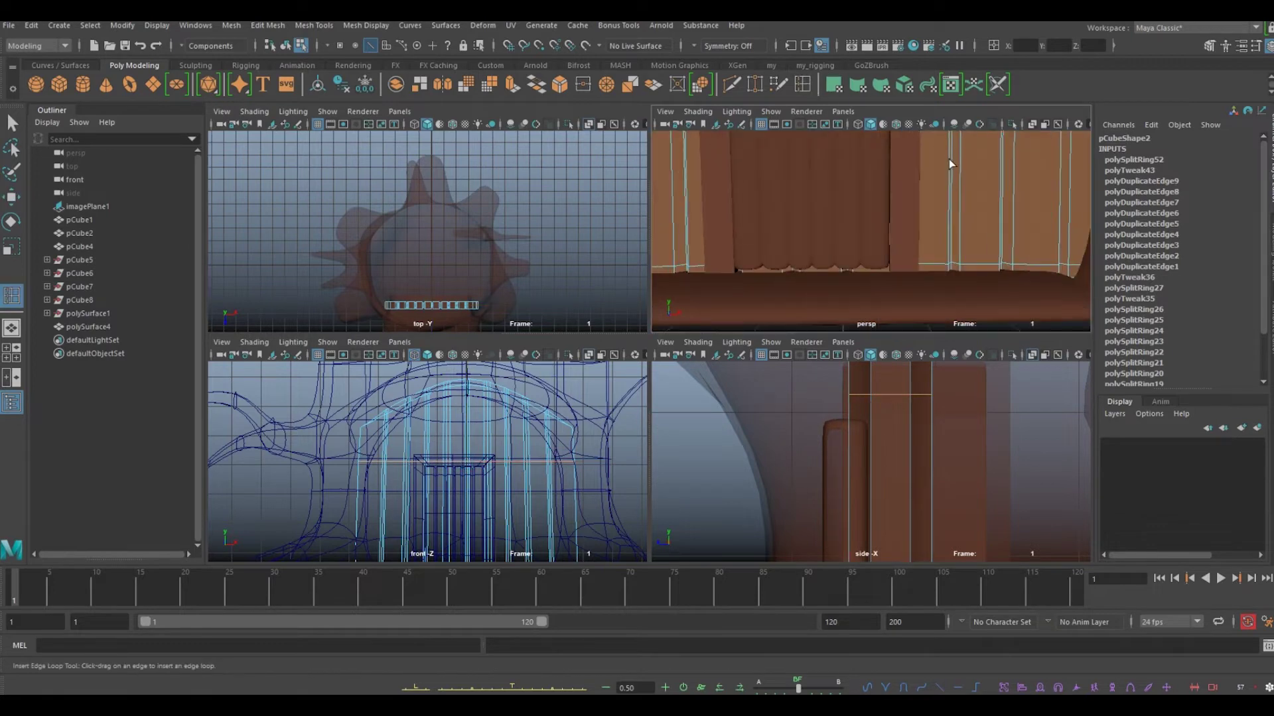
pyautogui.press('w')
pyautogui.scroll(3, 404, 412)
pyautogui.moveTo(404, 411); pyautogui.dragTo(521, 414)
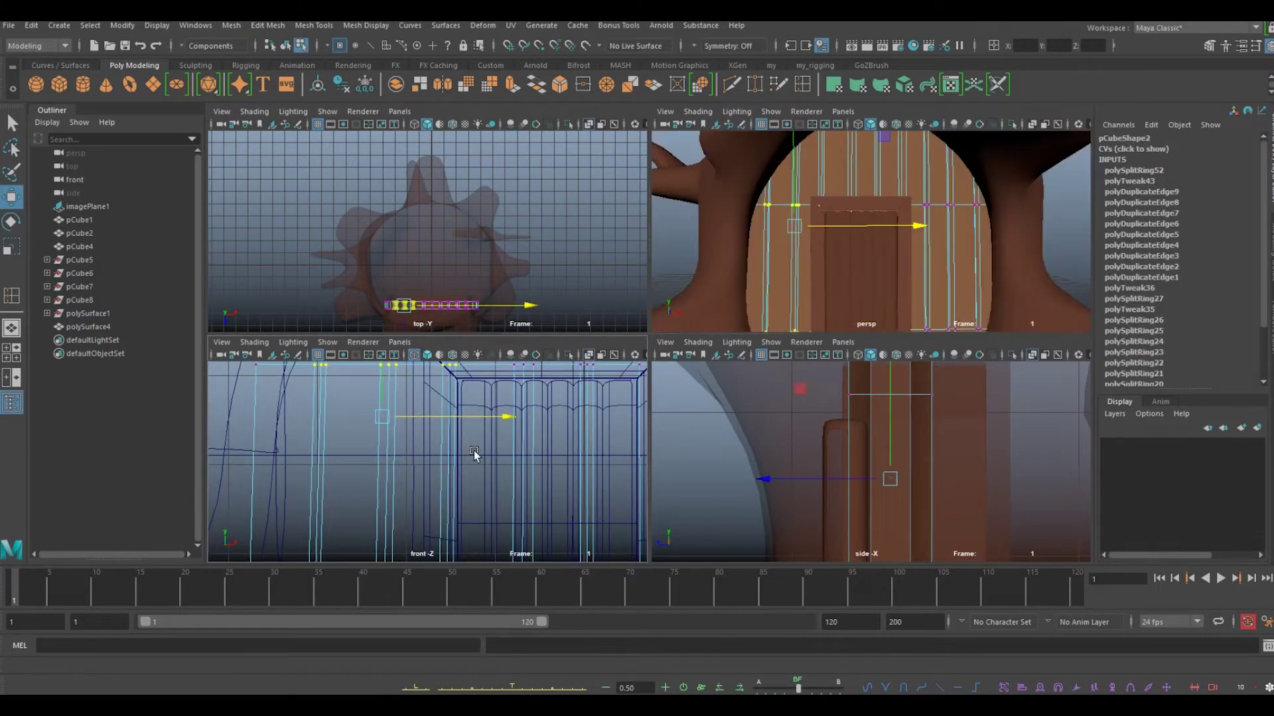
pyautogui.scroll(-3, 474, 451)
# Select the bottom row of plank-panel vertices for reshaping
pyautogui.rightClick(864, 312)
pyautogui.press('3')
pyautogui.scroll(3, 856, 272)
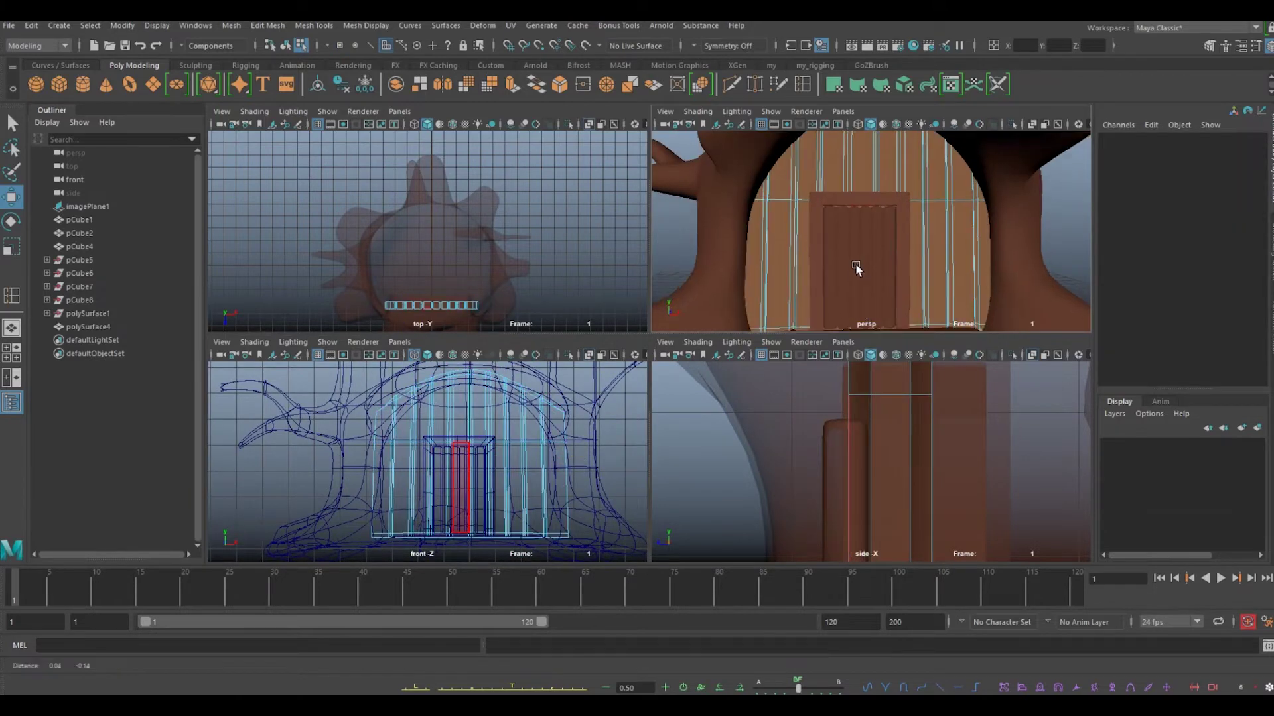
pyautogui.click(847, 232)
pyautogui.scroll(-2, 882, 276)
pyautogui.scroll(4, 516, 449)
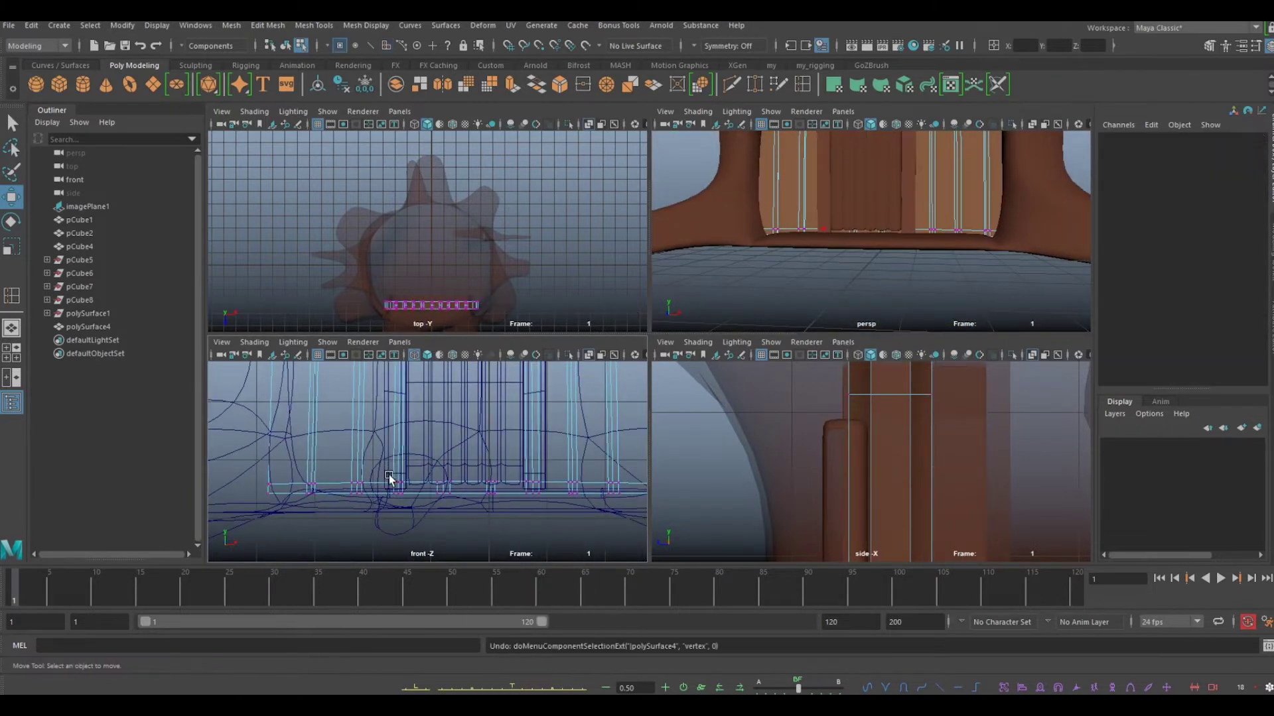
pyautogui.moveTo(219, 465); pyautogui.dragTo(472, 520)
pyautogui.scroll(-2, 471, 520)
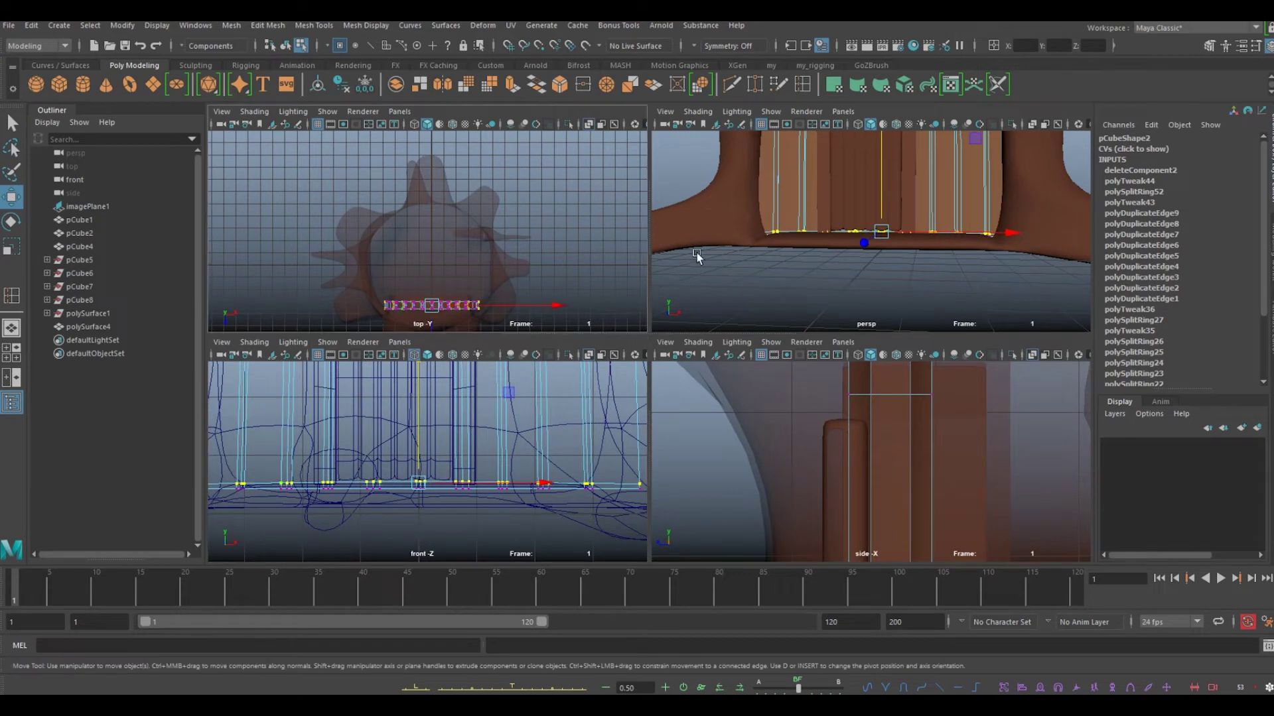
pyautogui.keyDown('alt'); pyautogui.moveTo(696, 258); pyautogui.dragTo(696, 331, button='middle'); pyautogui.keyUp('alt')
pyautogui.scroll(2, 355, 520)
# Add more edge loops across the panel and adjust a vertex at its top
pyautogui.keyDown('shift'); pyautogui.moveTo(592, 430); pyautogui.dragTo(592, 430, button='right'); pyautogui.keyUp('shift')
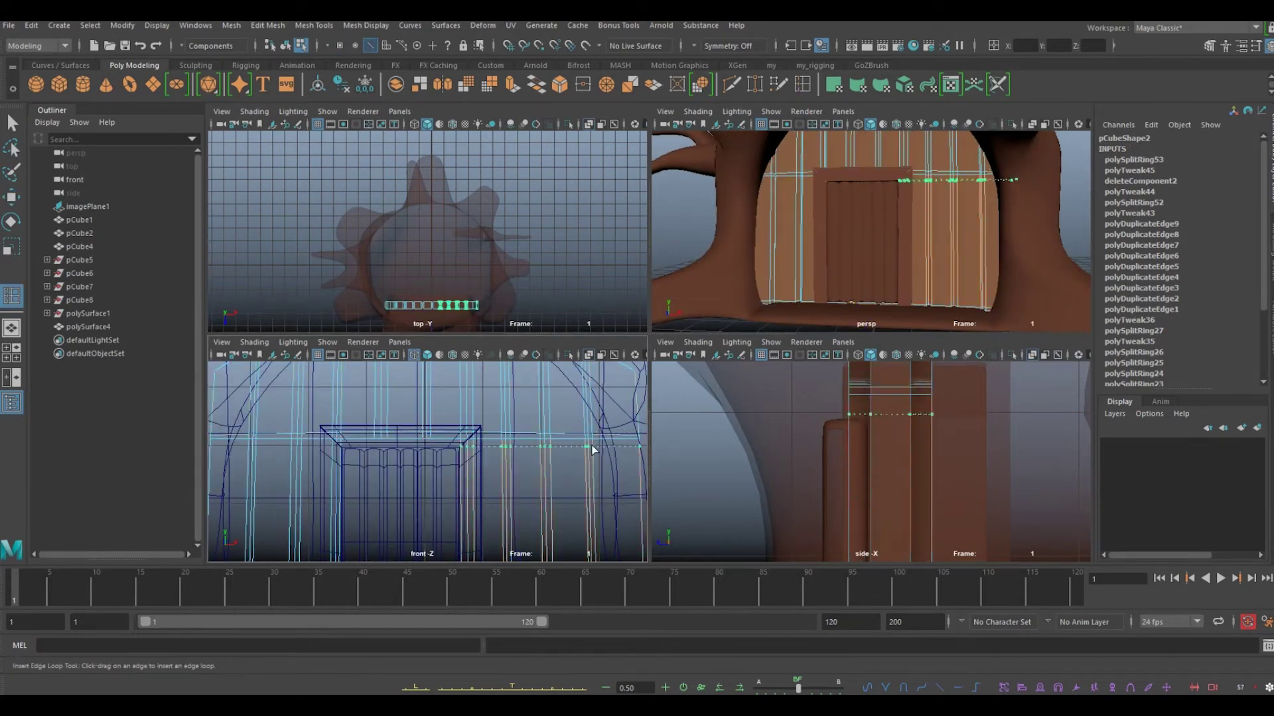
pyautogui.click(593, 449)
pyautogui.press('w')
pyautogui.click(407, 468)
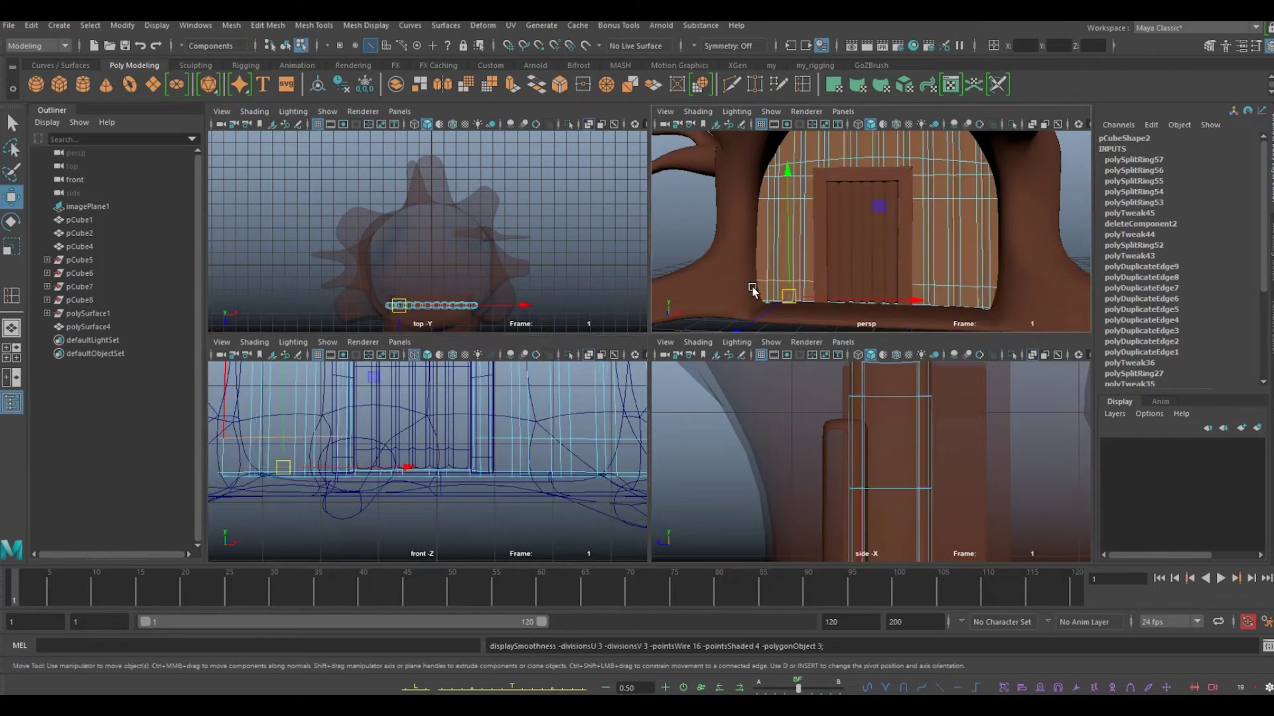
pyautogui.scroll(3, 393, 479)
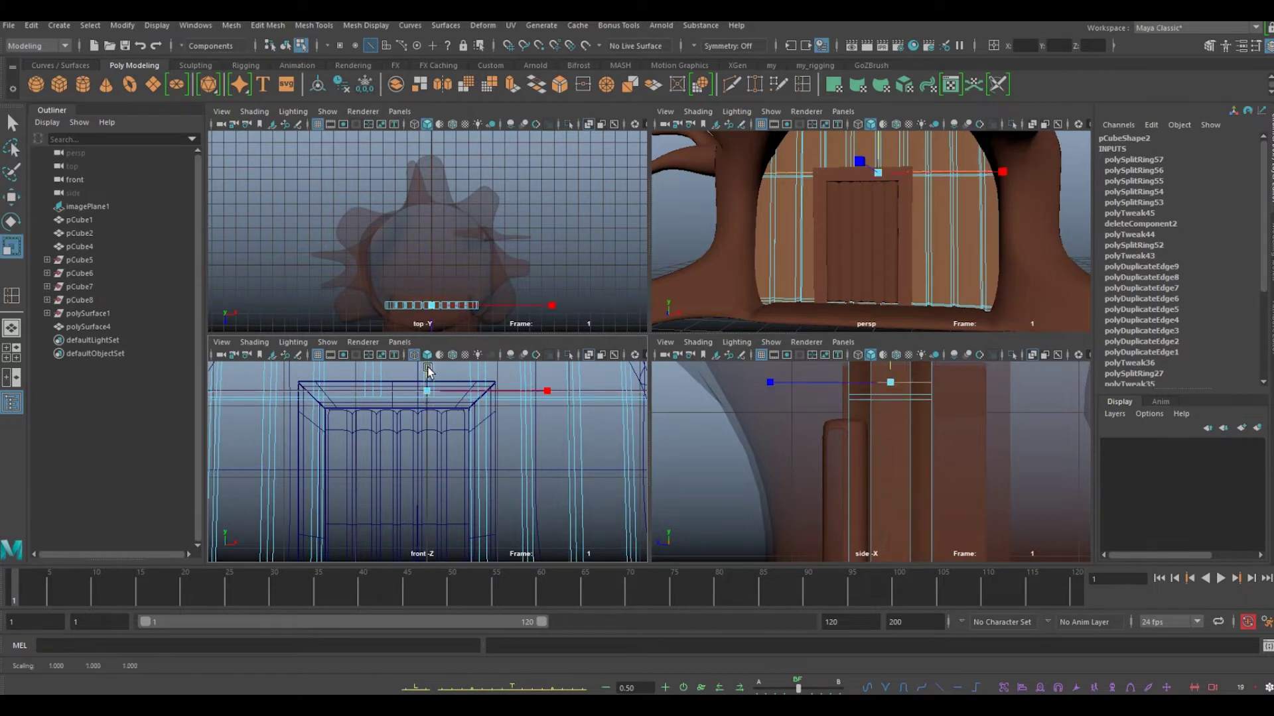
pyautogui.press('F8')
# Return to Objects mode and view the door front-on with nothing selected
pyautogui.click(841, 200)
pyautogui.scroll(3, 882, 265)
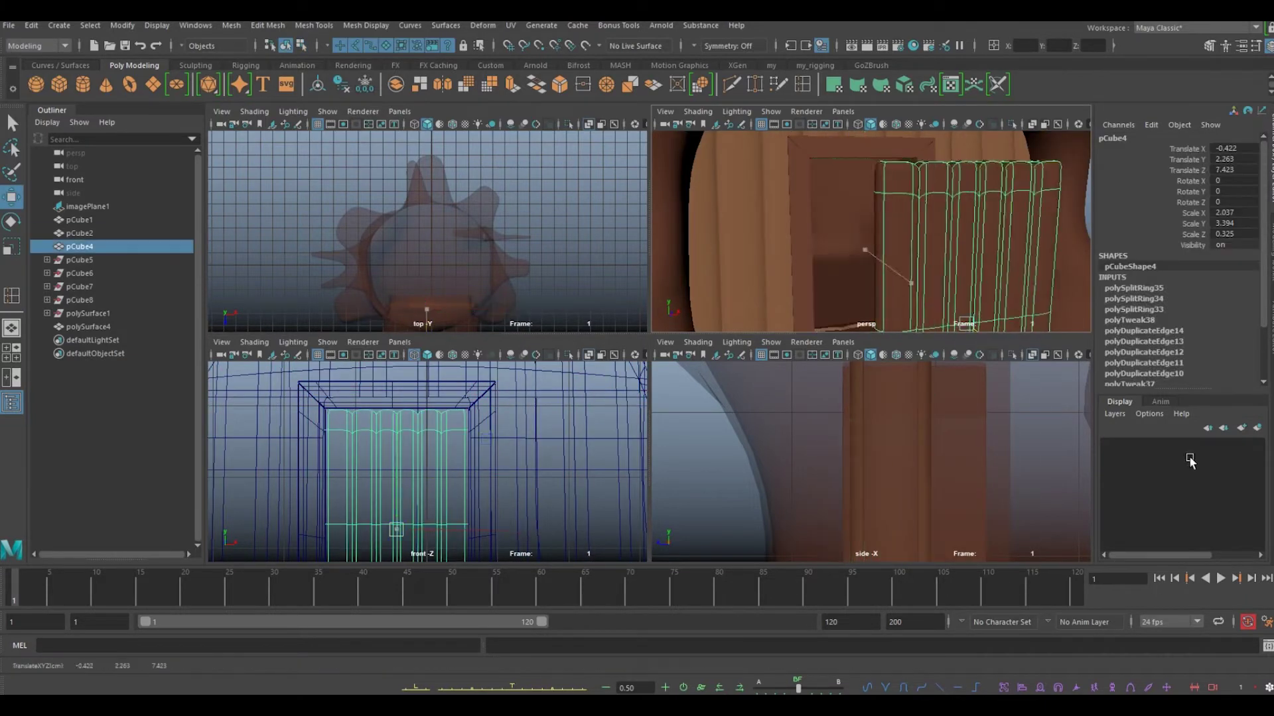
pyautogui.scroll(-3, 900, 270)
pyautogui.click(424, 305)
pyautogui.moveTo(461, 339); pyautogui.dragTo(497, 391, button='right')
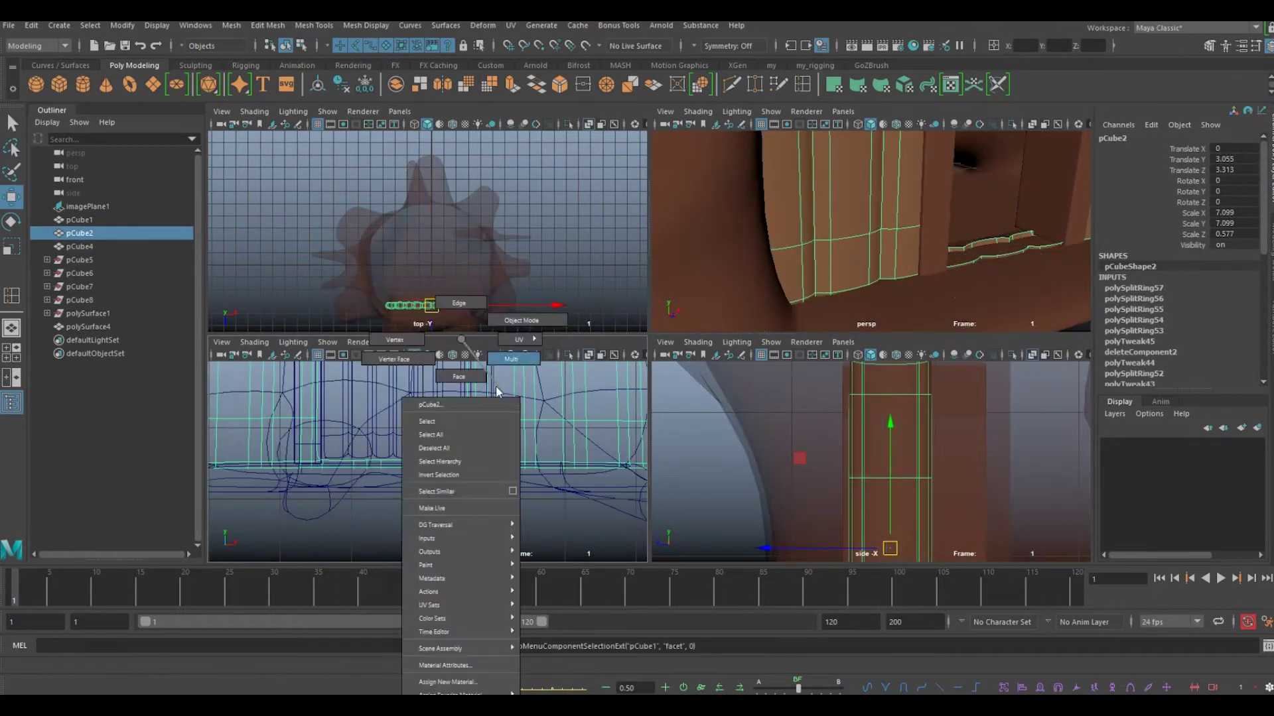
pyautogui.scroll(-3, 896, 261)
pyautogui.click(896, 261)
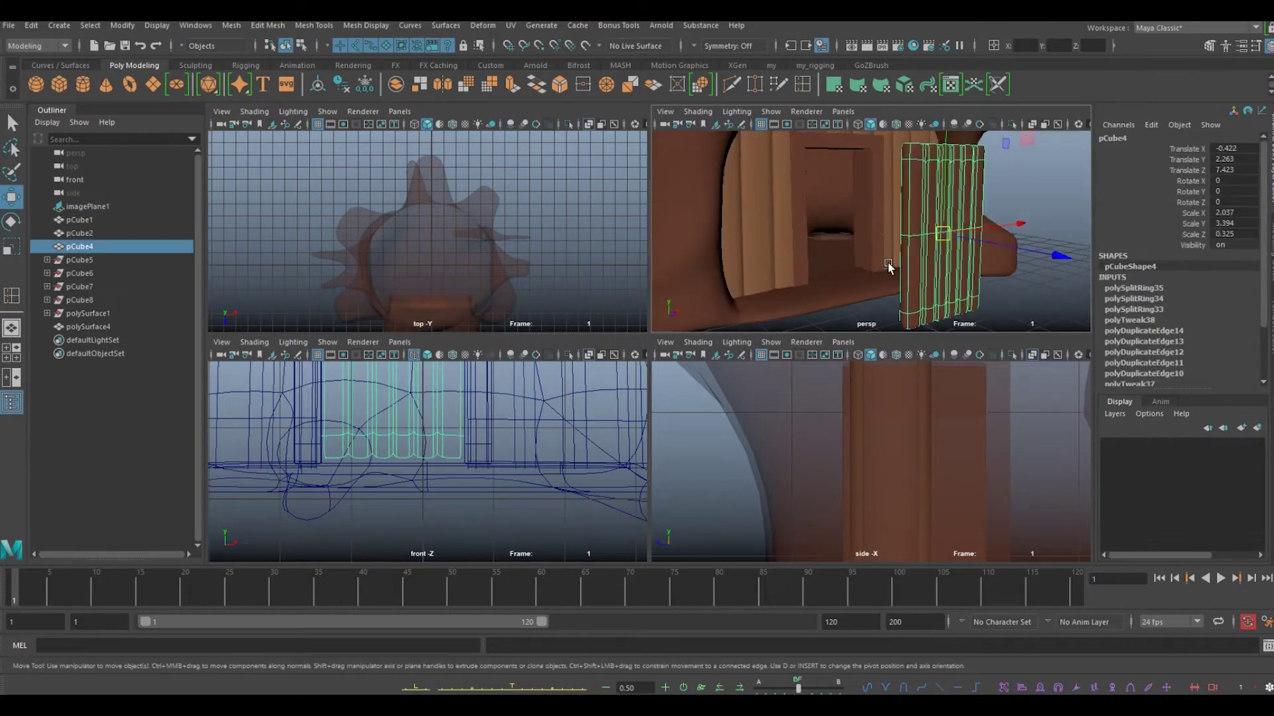
pyautogui.keyDown('alt'); pyautogui.moveTo(896, 261); pyautogui.dragTo(1017, 229); pyautogui.keyUp('alt')
pyautogui.scroll(2, 1017, 228)
pyautogui.click(1017, 229)
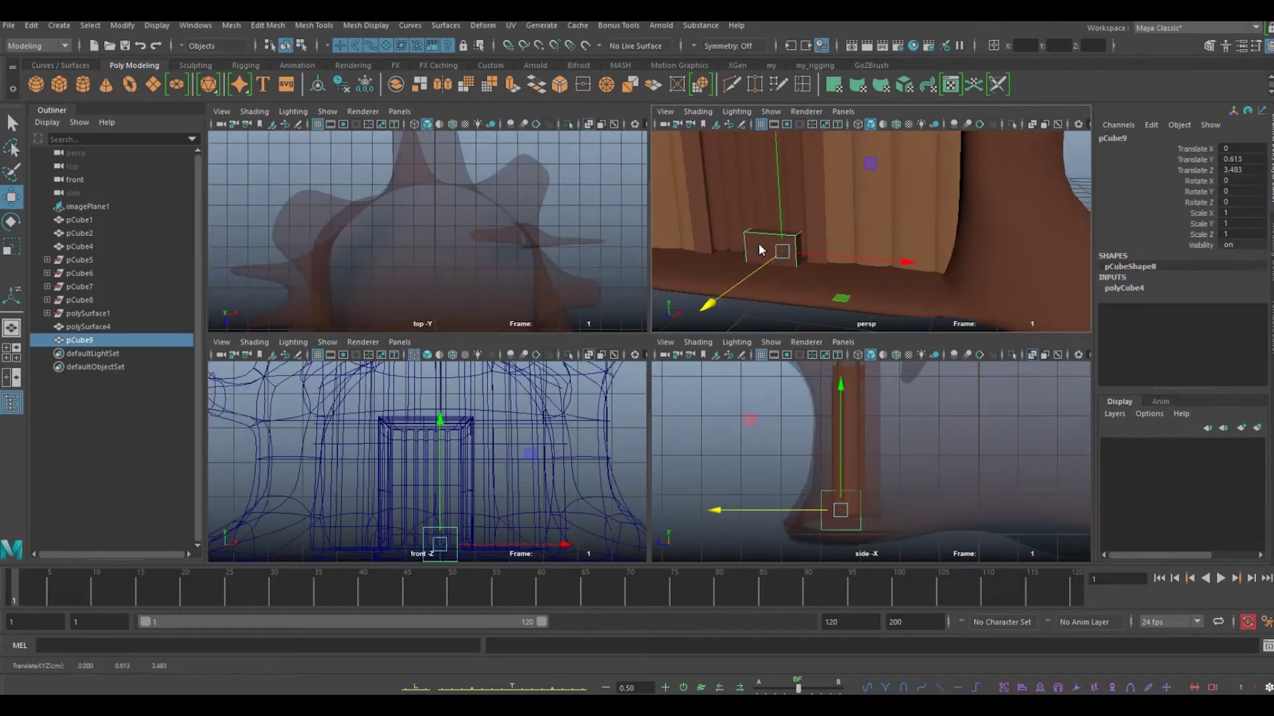
pyautogui.press('r')
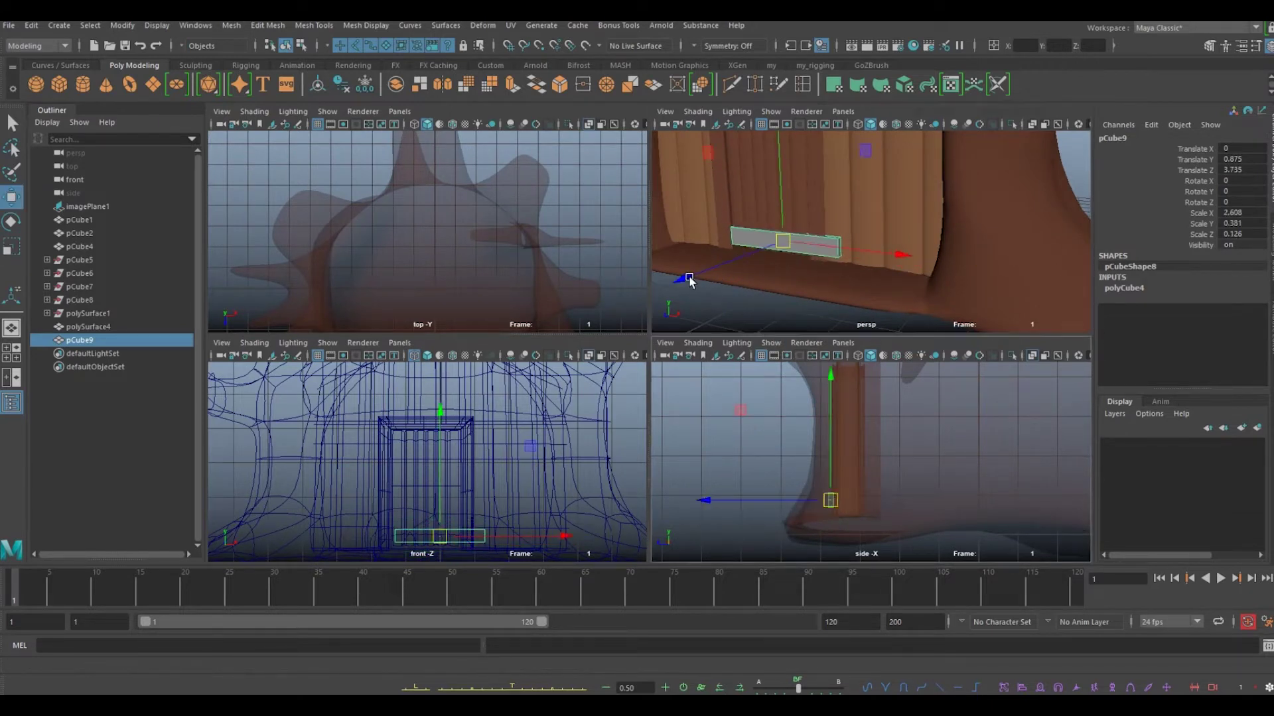
# Scale the new cube into a thin, slightly tilted board on the door
pyautogui.moveTo(690, 282); pyautogui.dragTo(483, 516)
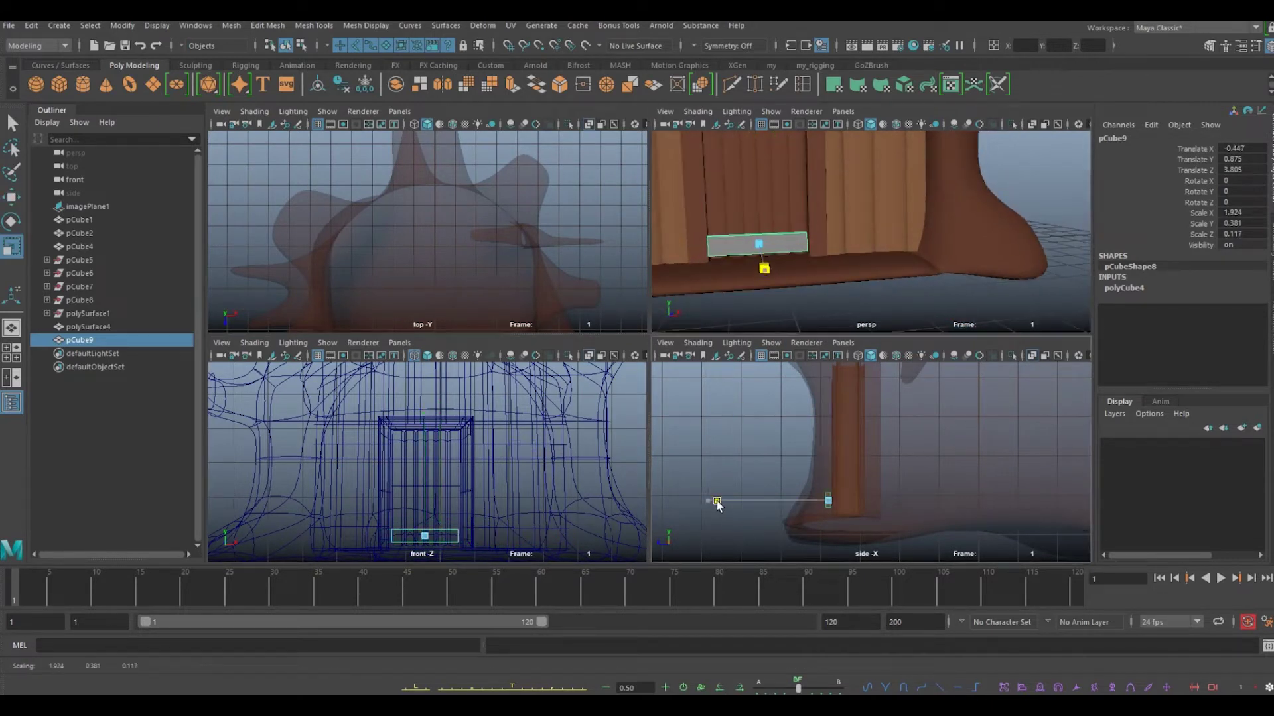
pyautogui.moveTo(755, 166)
pyautogui.mouseDown()
pyautogui.moveTo(755, 192)
pyautogui.moveTo(1088, 291)
pyautogui.mouseUp()
pyautogui.press('r')
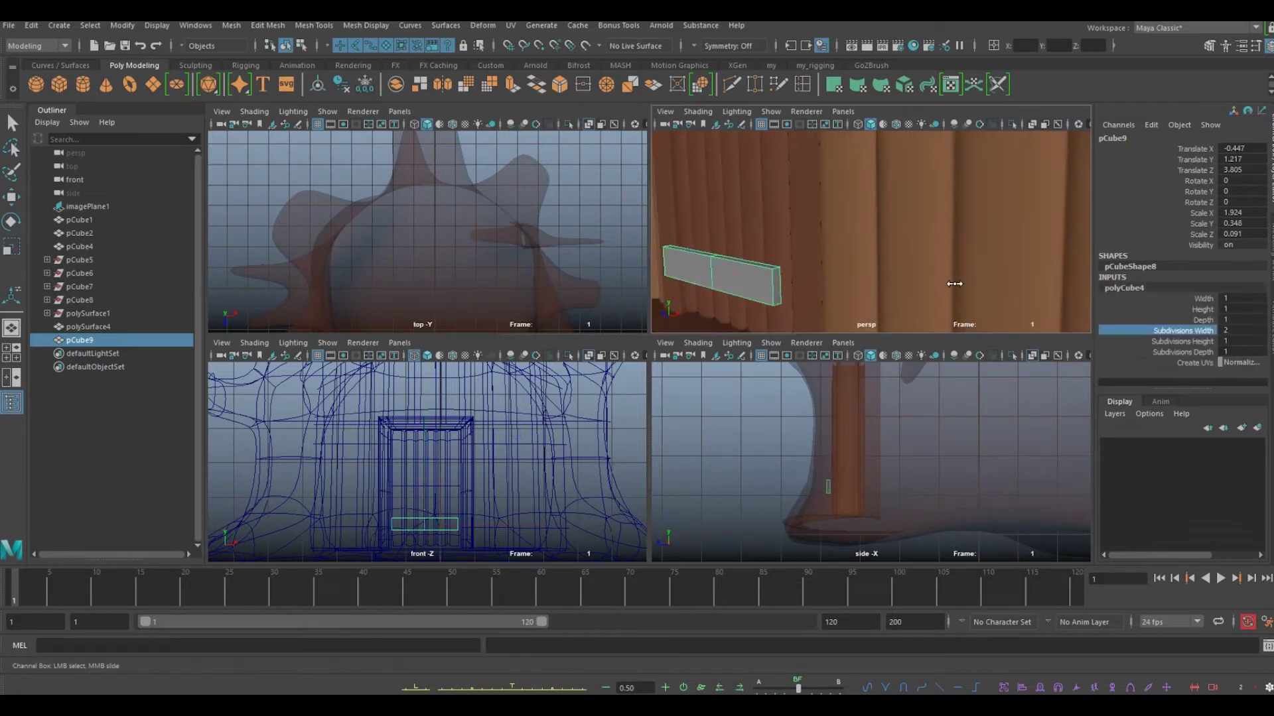
pyautogui.press('w')
pyautogui.keyDown('alt'); pyautogui.moveTo(890, 280); pyautogui.dragTo(816, 251); pyautogui.keyUp('alt')
# Duplicate the board with Ctrl+D and place the copy higher on the door
pyautogui.hotkey('ctrl', 'd')
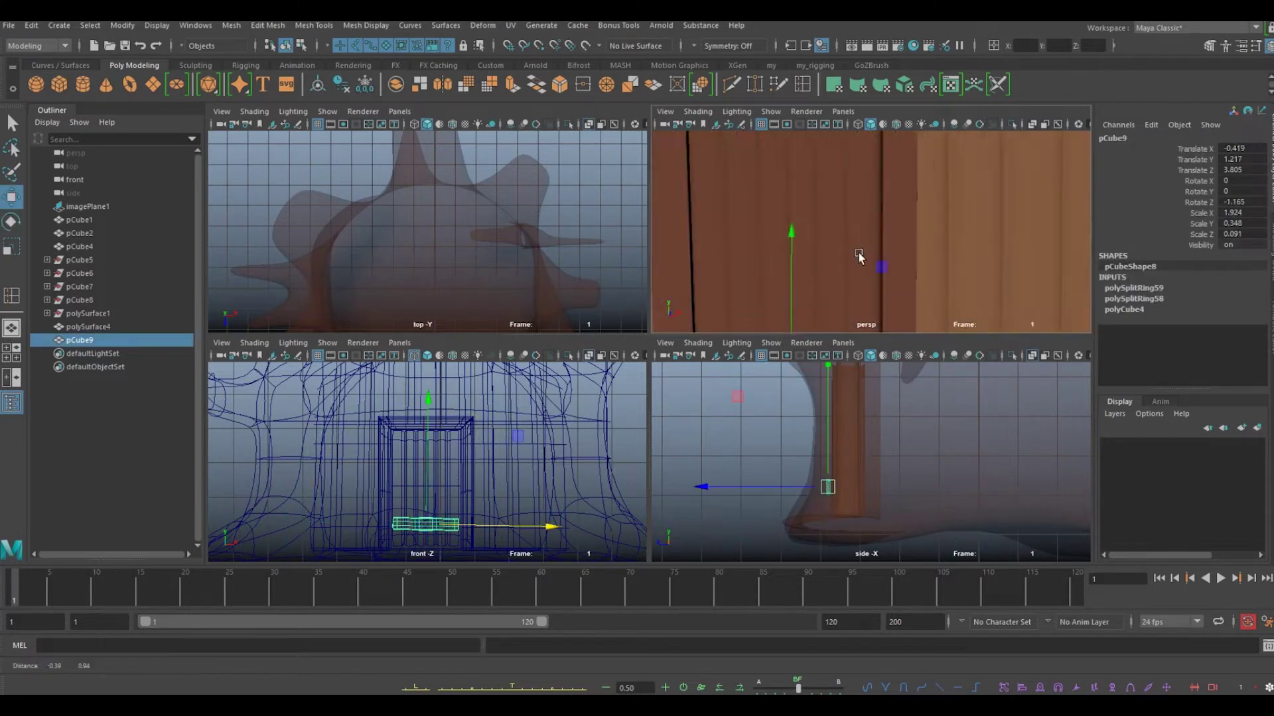
pyautogui.keyDown('alt'); pyautogui.moveTo(878, 162); pyautogui.dragTo(832, 150); pyautogui.keyUp('alt')
pyautogui.moveTo(959, 219)
pyautogui.mouseDown()
pyautogui.moveTo(973, 218)
pyautogui.moveTo(954, 212)
pyautogui.moveTo(775, 276)
pyautogui.moveTo(841, 237)
pyautogui.mouseUp()
pyautogui.keyDown('shift'); pyautogui.click(956, 191); pyautogui.keyUp('shift')
# Give both boards a new Lambert material in dark brown
pyautogui.click(707, 262)
pyautogui.moveTo(689, 186); pyautogui.dragTo(796, 306)
pyautogui.moveTo(776, 262); pyautogui.dragTo(823, 555, button='right')
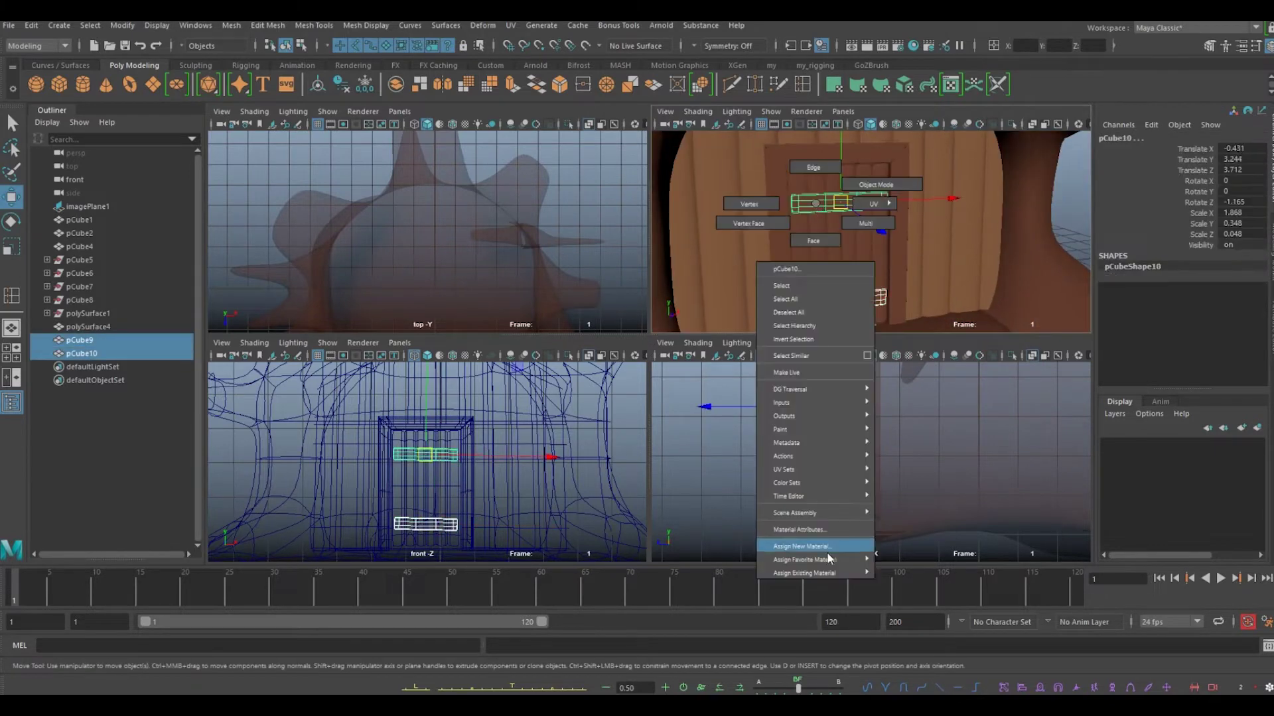
pyautogui.click(1041, 286)
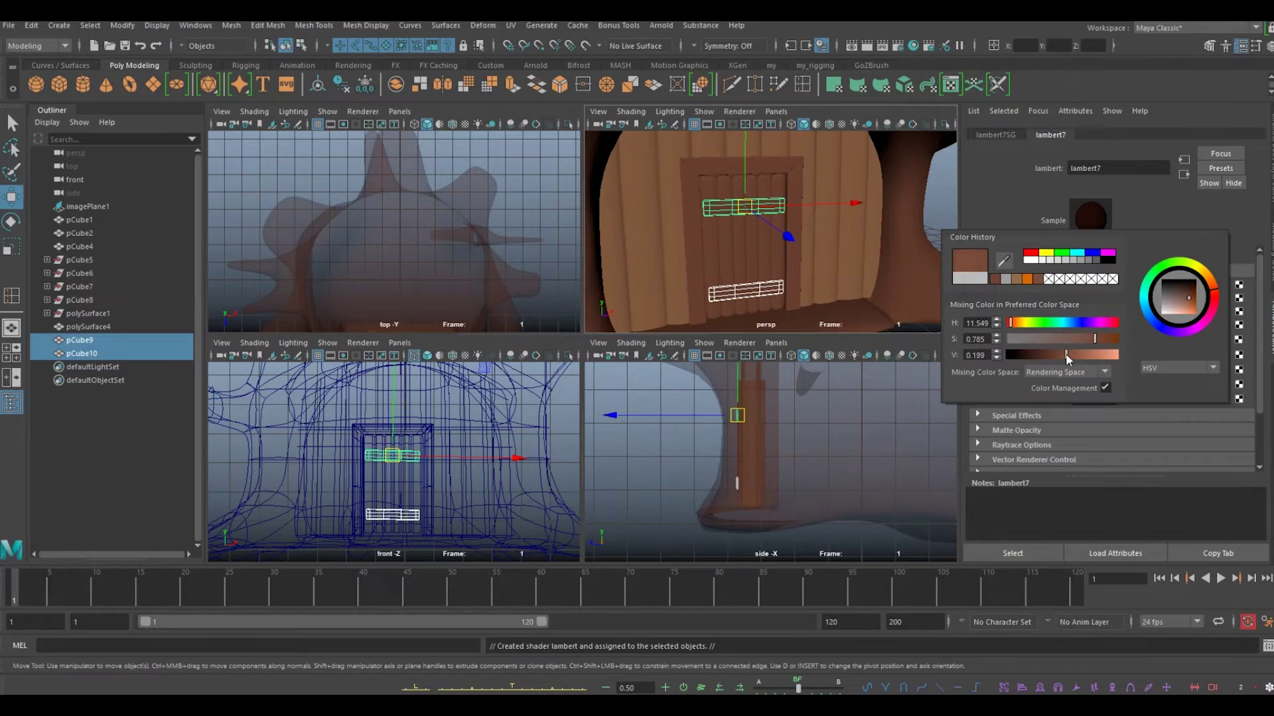
pyautogui.click(1055, 287)
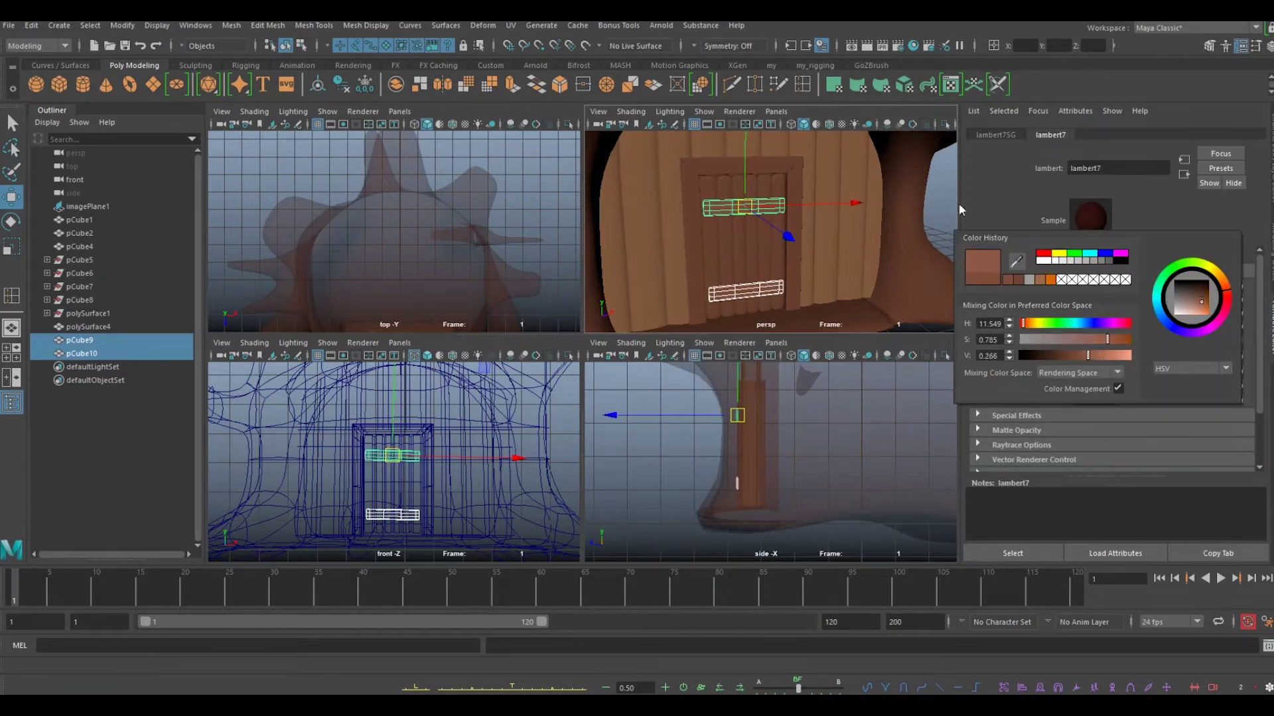
pyautogui.moveTo(731, 288); pyautogui.dragTo(694, 504, button='right')
pyautogui.click(1048, 287)
pyautogui.moveTo(1081, 354); pyautogui.dragTo(1078, 354)
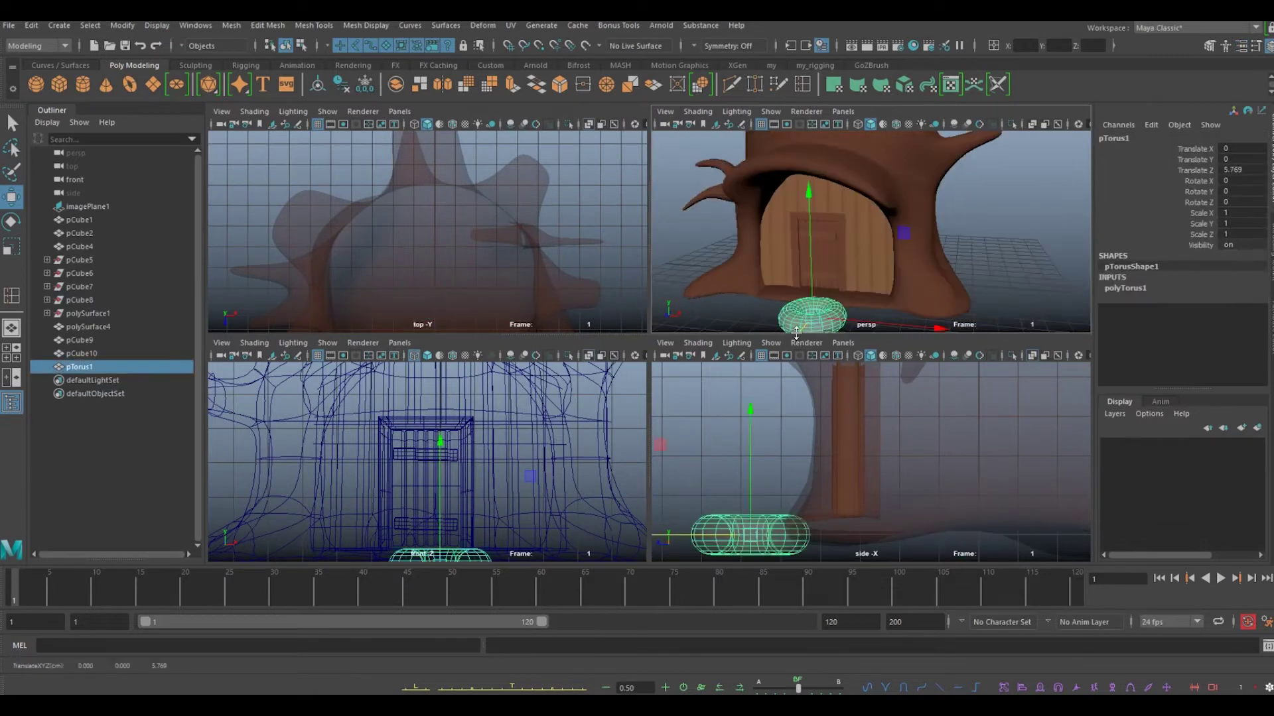
# Rotate the torus 90° in X and thin it to Radius 0.4, Section Radius 0.04
pyautogui.write('90')
pyautogui.press('Return')
pyautogui.press('f')
pyautogui.click(1125, 288)
pyautogui.click(1195, 298)
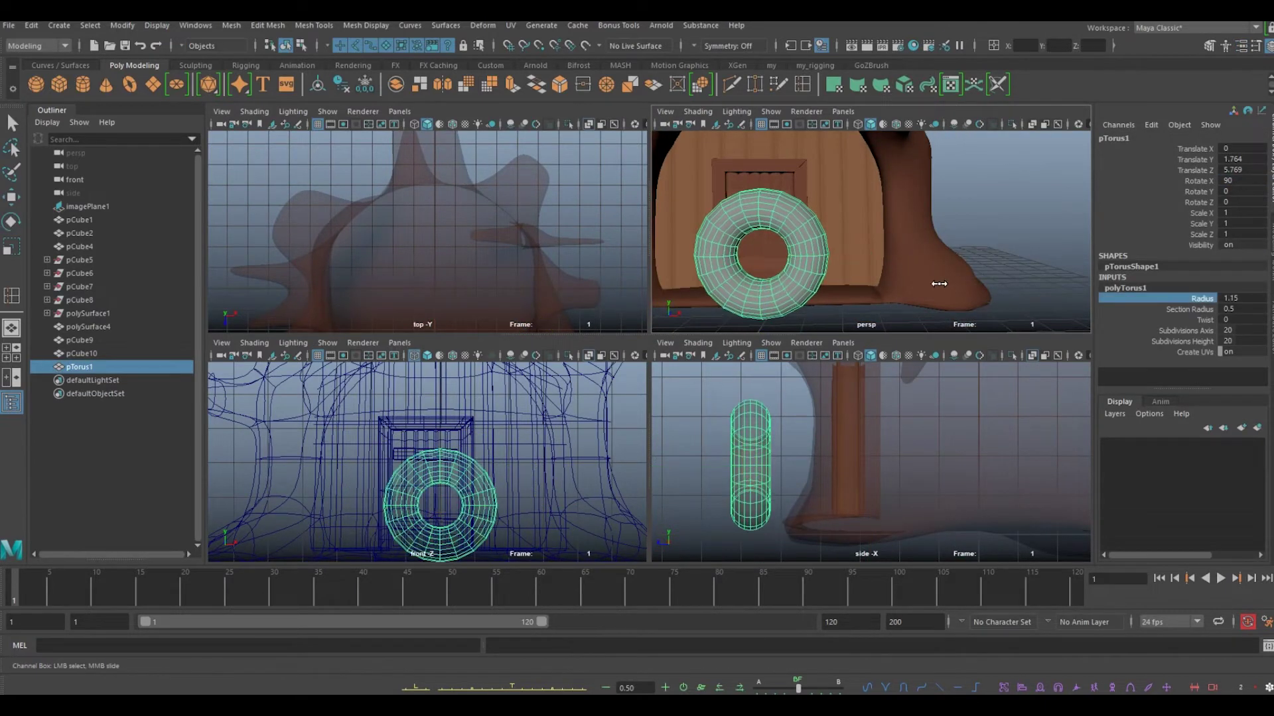
pyautogui.moveTo(1173, 306); pyautogui.dragTo(1192, 305, button='middle')
pyautogui.moveTo(893, 270); pyautogui.dragTo(902, 269, button='middle')
# Move and scale the ring onto the door as a knocker
pyautogui.press('w')
pyautogui.scroll(5, 847, 281)
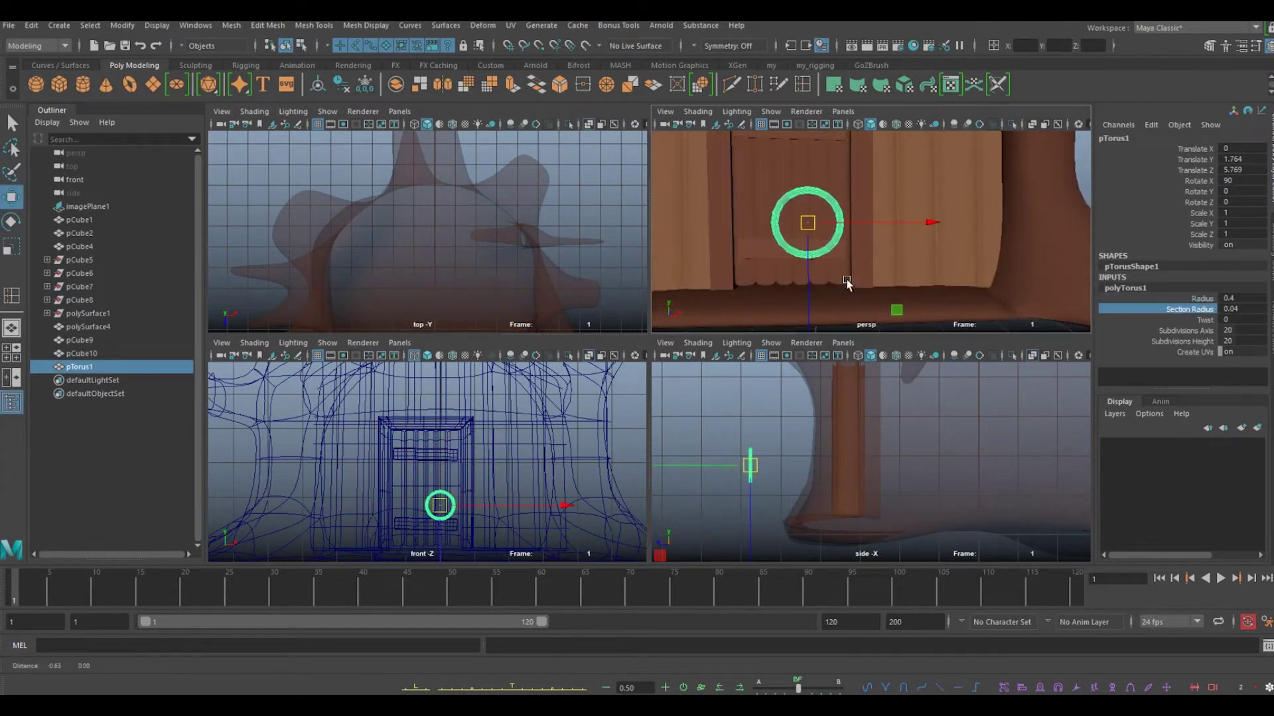
pyautogui.moveTo(928, 222); pyautogui.dragTo(918, 218)
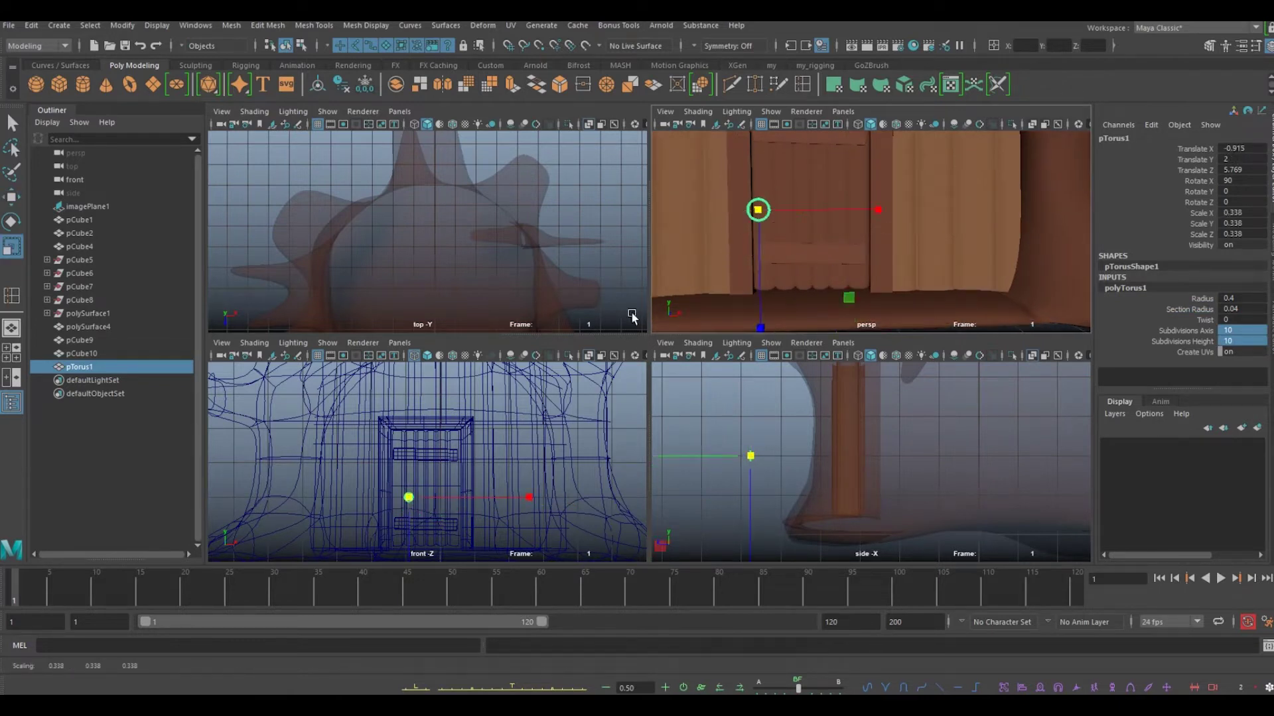
pyautogui.press('w')
pyautogui.press('r')
pyautogui.moveTo(779, 230)
pyautogui.mouseDown(button='middle')
pyautogui.moveTo(858, 196)
pyautogui.moveTo(887, 231)
pyautogui.mouseUp(button='middle')
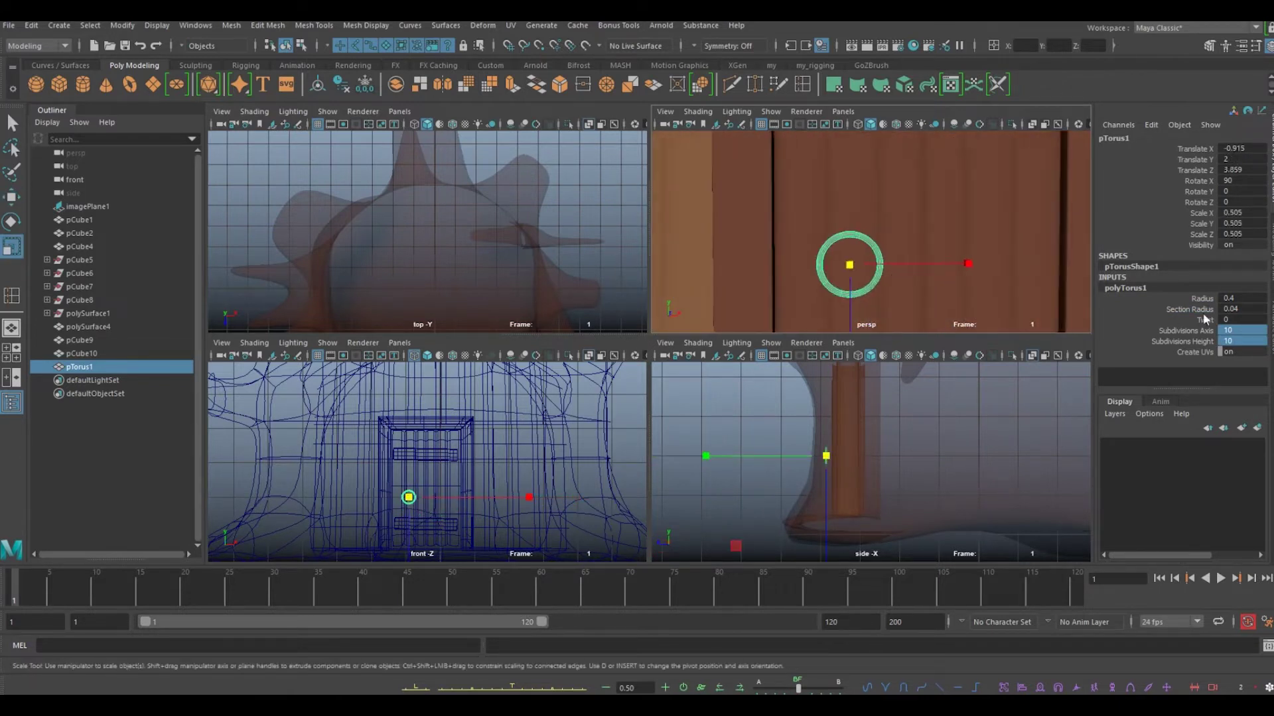
pyautogui.scroll(-5, 917, 273)
pyautogui.moveTo(918, 274)
pyautogui.keyDown('alt'); pyautogui.mouseDown()
pyautogui.moveTo(856, 252)
pyautogui.moveTo(725, 240)
pyautogui.mouseUp(); pyautogui.keyUp('alt')
# Create a new cube (pCube11) for the knocker's bracket
pyautogui.click(59, 84)
pyautogui.scroll(3, 848, 237)
pyautogui.press('r')
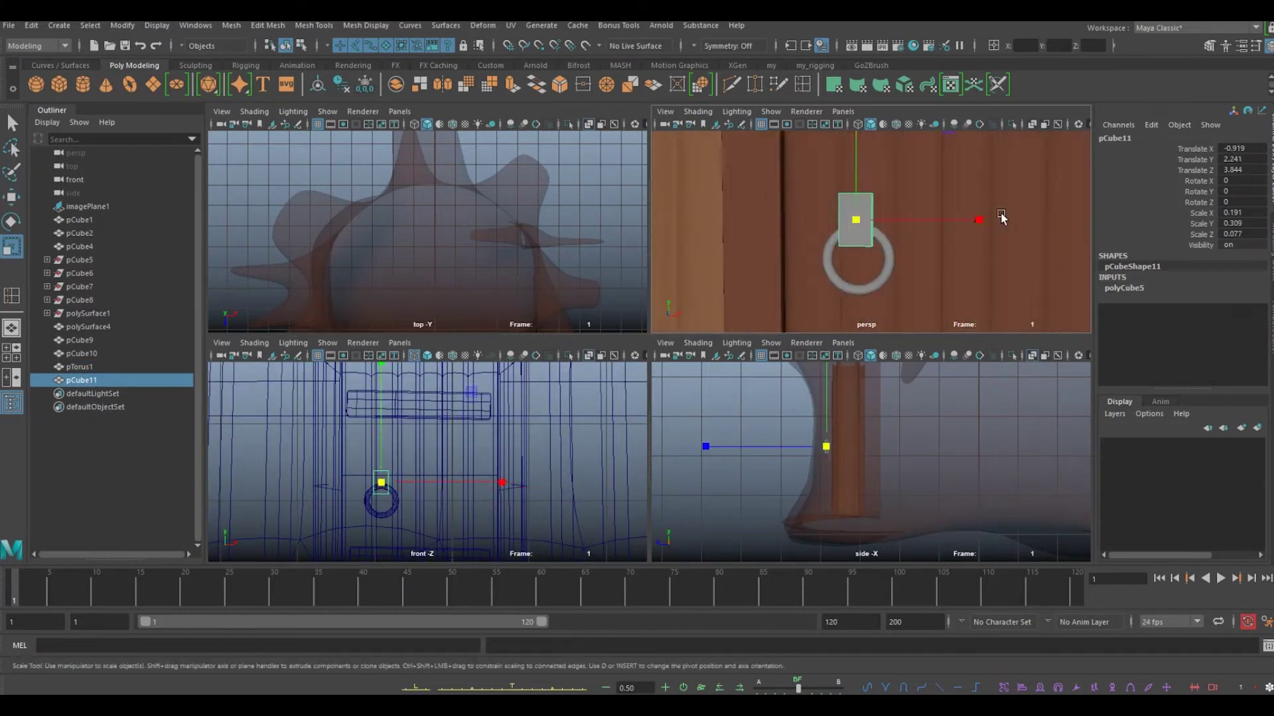
# Flatten the small cube above the ring and add edge loops along it
pyautogui.moveTo(895, 208)
pyautogui.mouseDown()
pyautogui.moveTo(869, 210)
pyautogui.moveTo(962, 218)
pyautogui.mouseUp()
pyautogui.click(1123, 288)
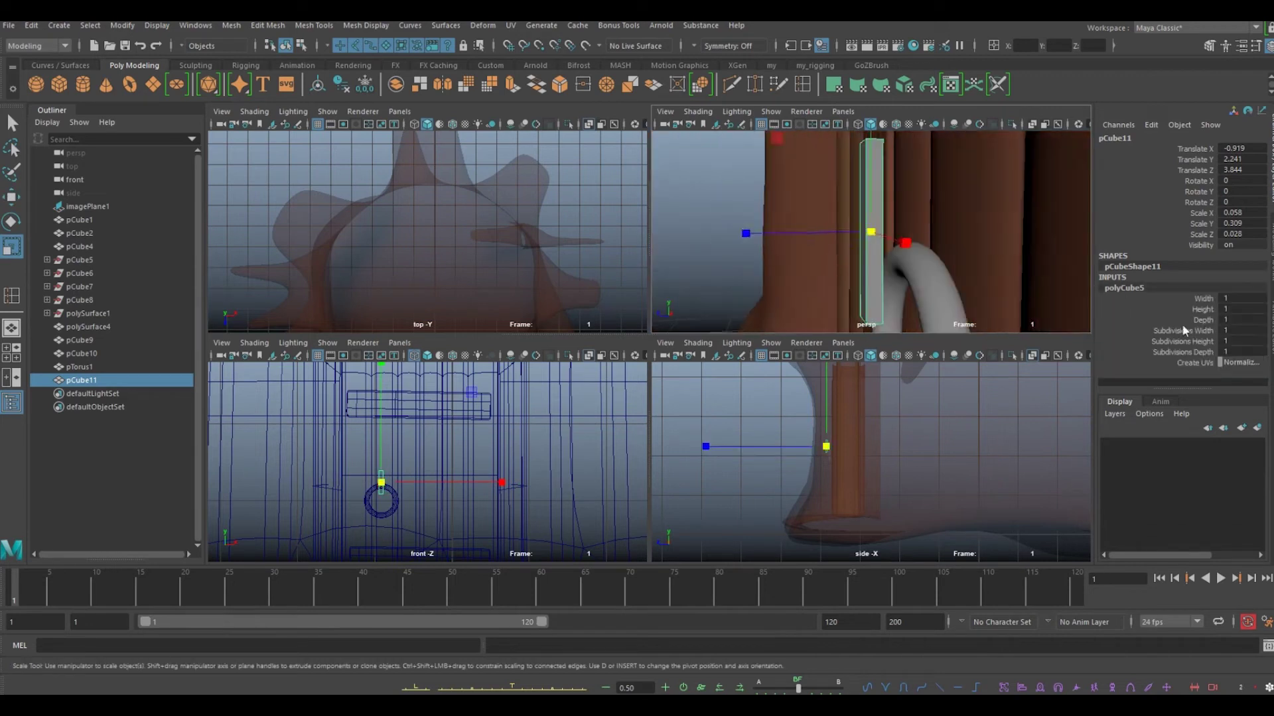
pyautogui.keyDown('shift'); pyautogui.moveTo(876, 200); pyautogui.dragTo(873, 157, button='right'); pyautogui.keyUp('shift')
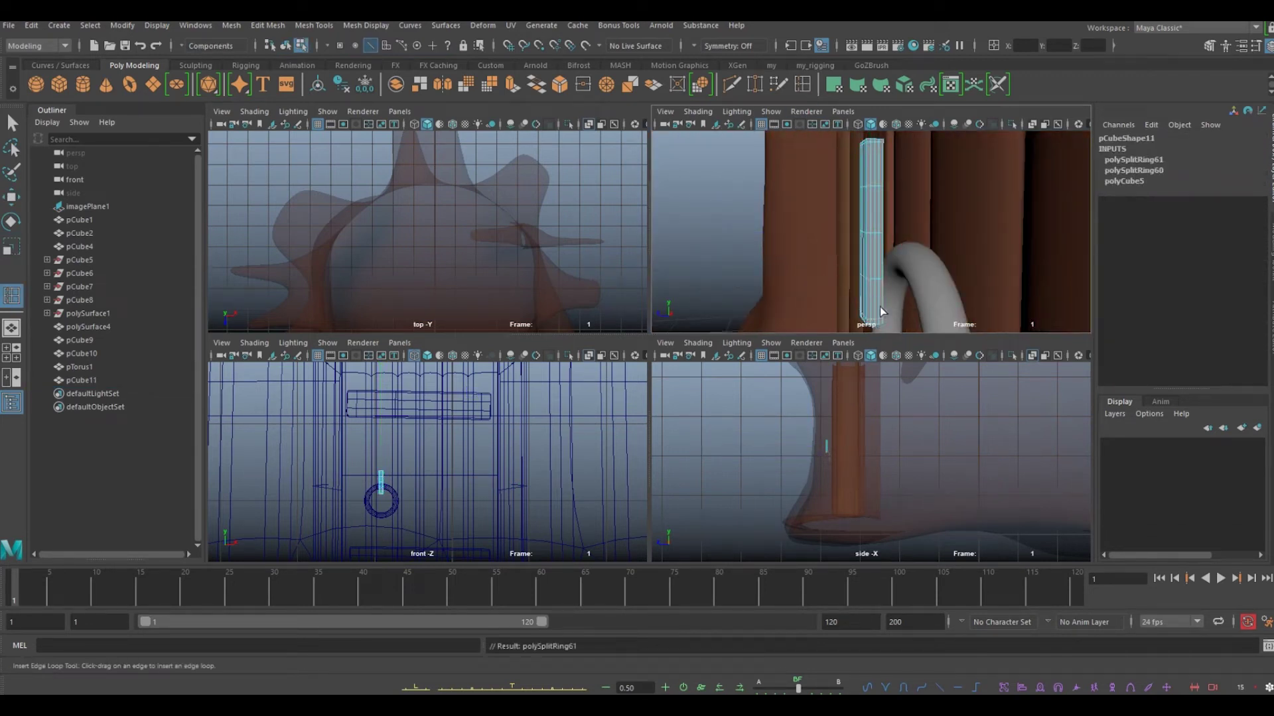
pyautogui.hotkey('ctrl', 'z')
pyautogui.hotkey('ctrl', 'z')
pyautogui.hotkey('ctrl', 'z')
pyautogui.hotkey('ctrl', 'z')
pyautogui.hotkey('ctrl', 'z')
pyautogui.press('w')
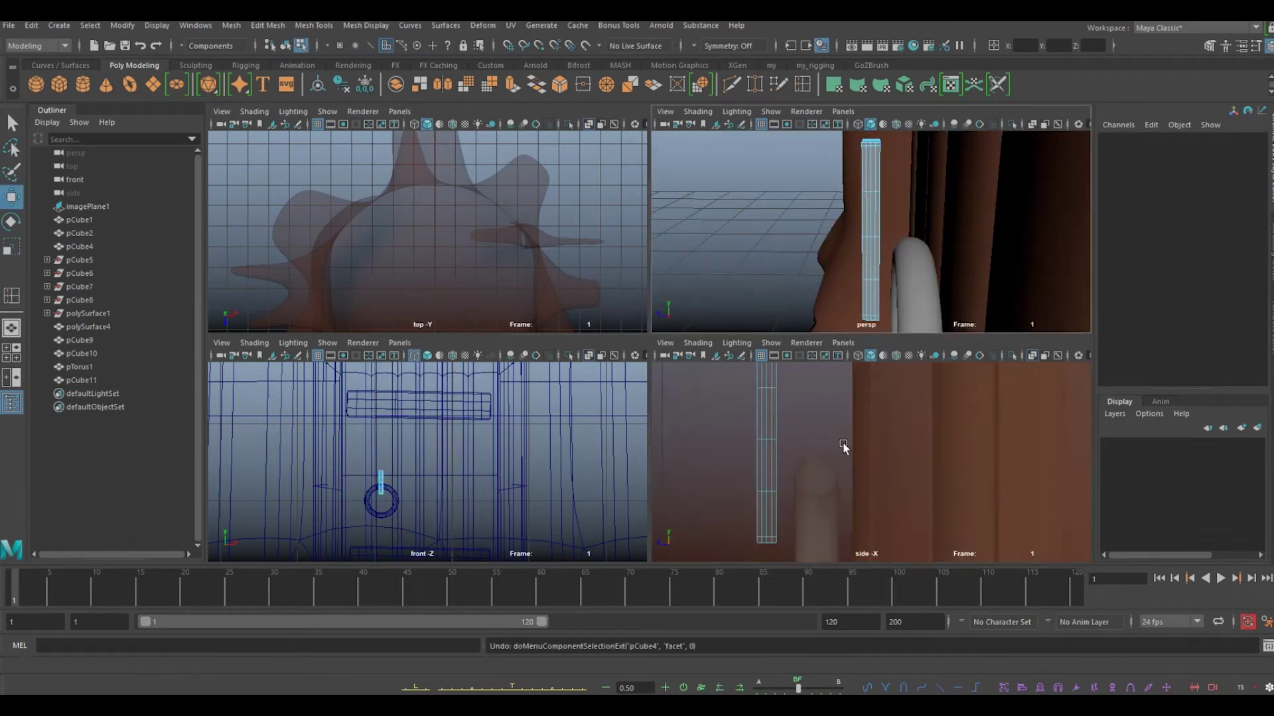
pyautogui.keyDown('shift'); pyautogui.moveTo(840, 317); pyautogui.dragTo(839, 276, button='right'); pyautogui.keyUp('shift')
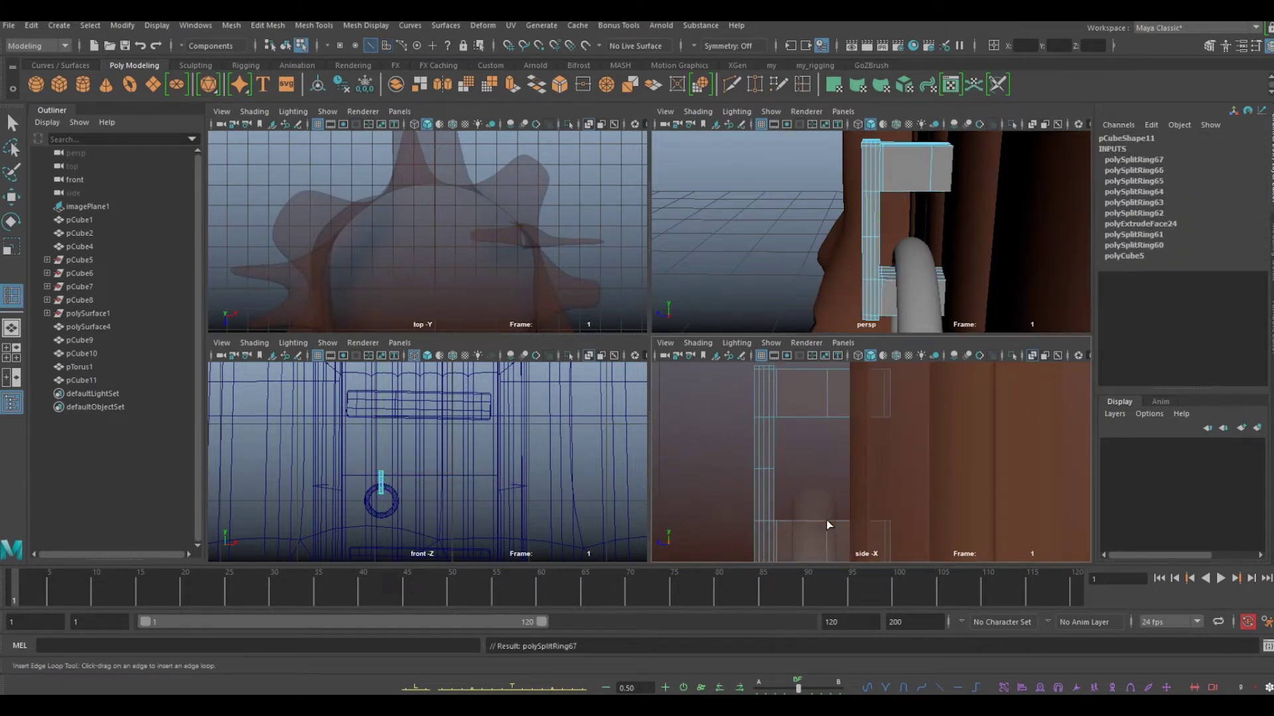
# Place a new flattened box, pCube12, on the wall beside the door
pyautogui.press('F8')
pyautogui.press('r')
pyautogui.hotkey('ctrl', 'z')
pyautogui.hotkey('ctrl', 'z')
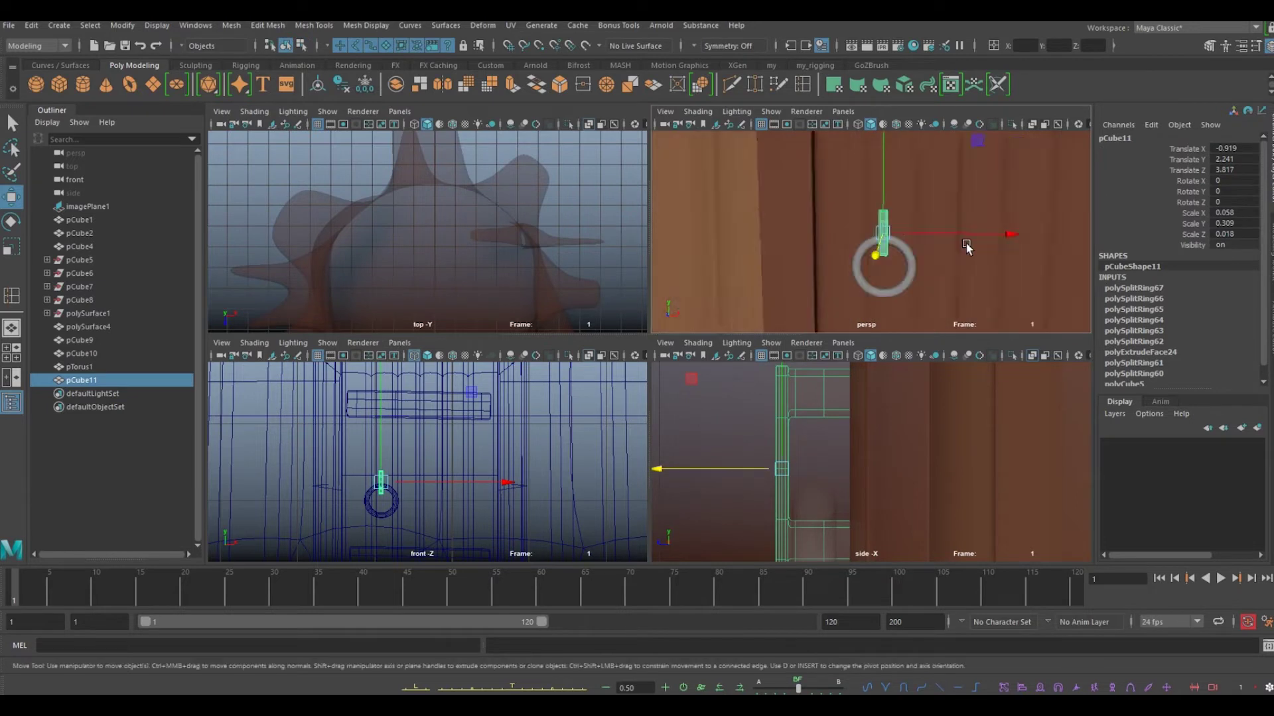
pyautogui.hotkey('ctrl', 'z')
pyautogui.hotkey('ctrl', 'z')
pyautogui.hotkey('ctrl', 'z')
pyautogui.hotkey('ctrl', 'z')
pyautogui.hotkey('shift', 'z')
pyautogui.hotkey('shift', 'z')
pyautogui.hotkey('shift', 'z')
pyautogui.hotkey('shift', 'z')
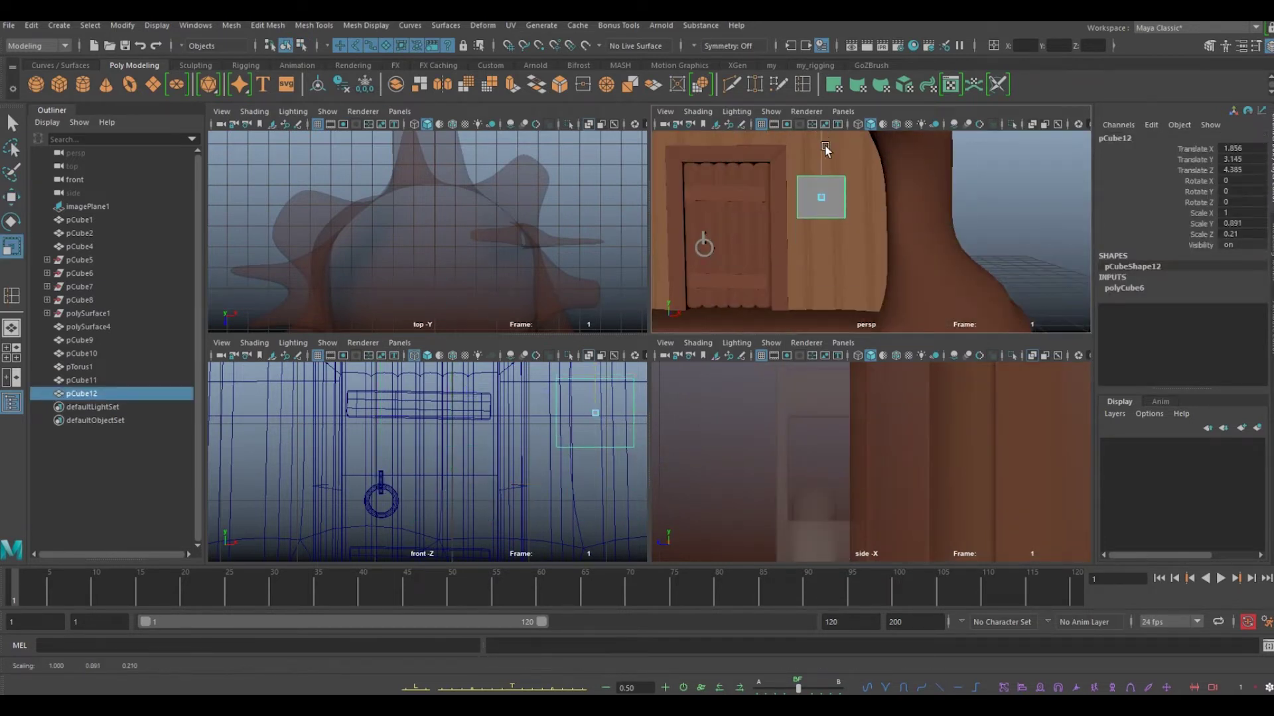
# Push pCube12 into the wall and give it 2×2 subdivisions
pyautogui.press('w')
pyautogui.keyDown('alt'); pyautogui.moveTo(873, 222); pyautogui.dragTo(877, 254); pyautogui.keyUp('alt')
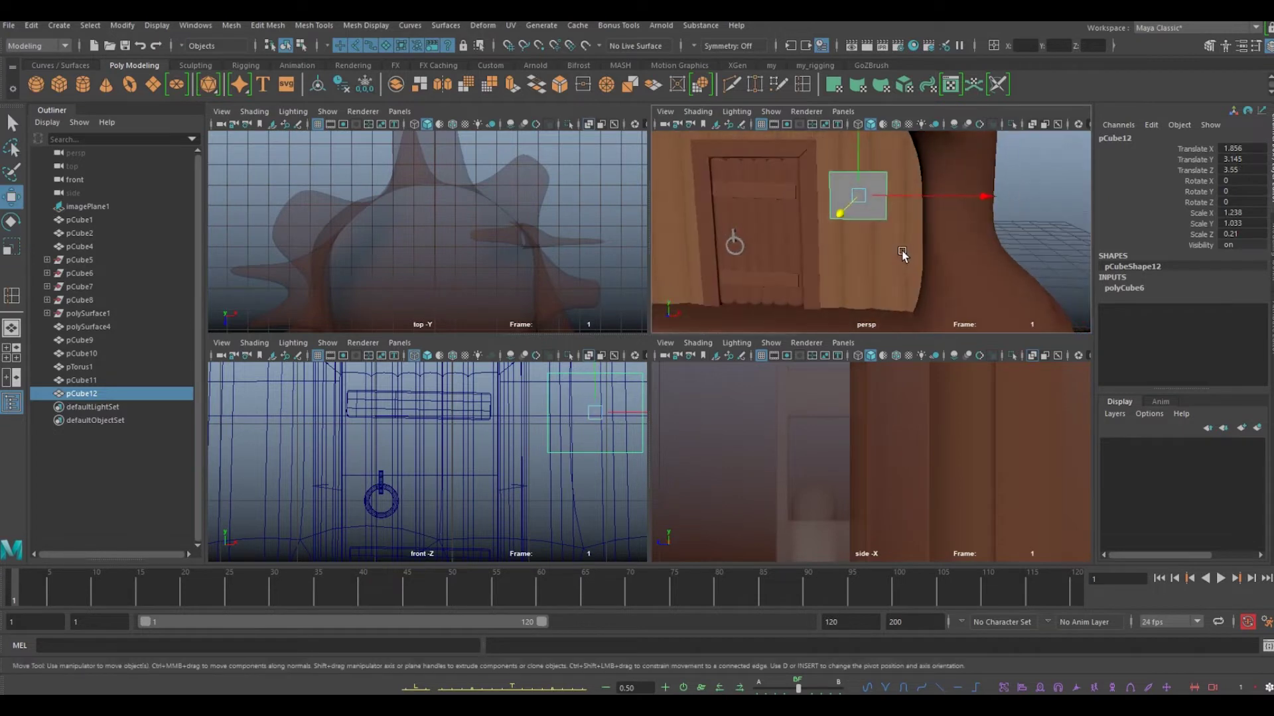
pyautogui.moveTo(877, 254); pyautogui.dragTo(856, 274, button='middle')
pyautogui.click(1124, 287)
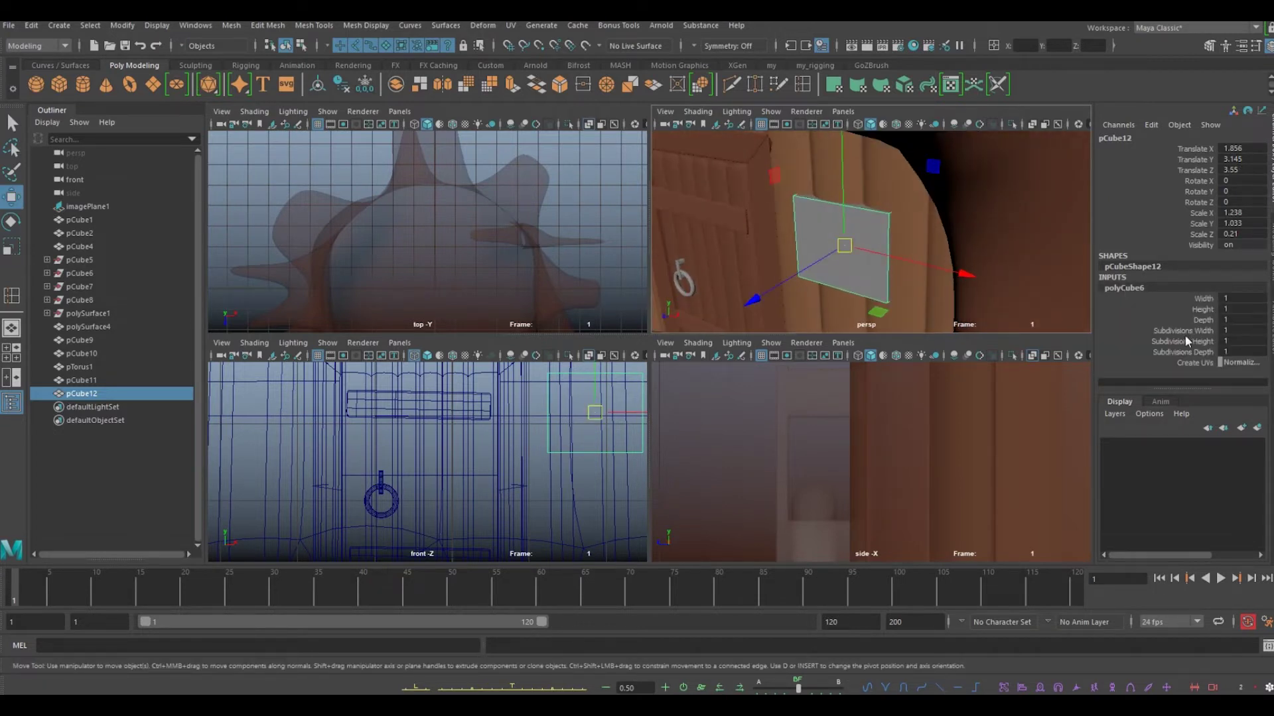
pyautogui.click(1182, 330)
pyautogui.click(1183, 352)
pyautogui.keyDown('alt'); pyautogui.moveTo(1016, 305); pyautogui.dragTo(917, 248); pyautogui.keyUp('alt')
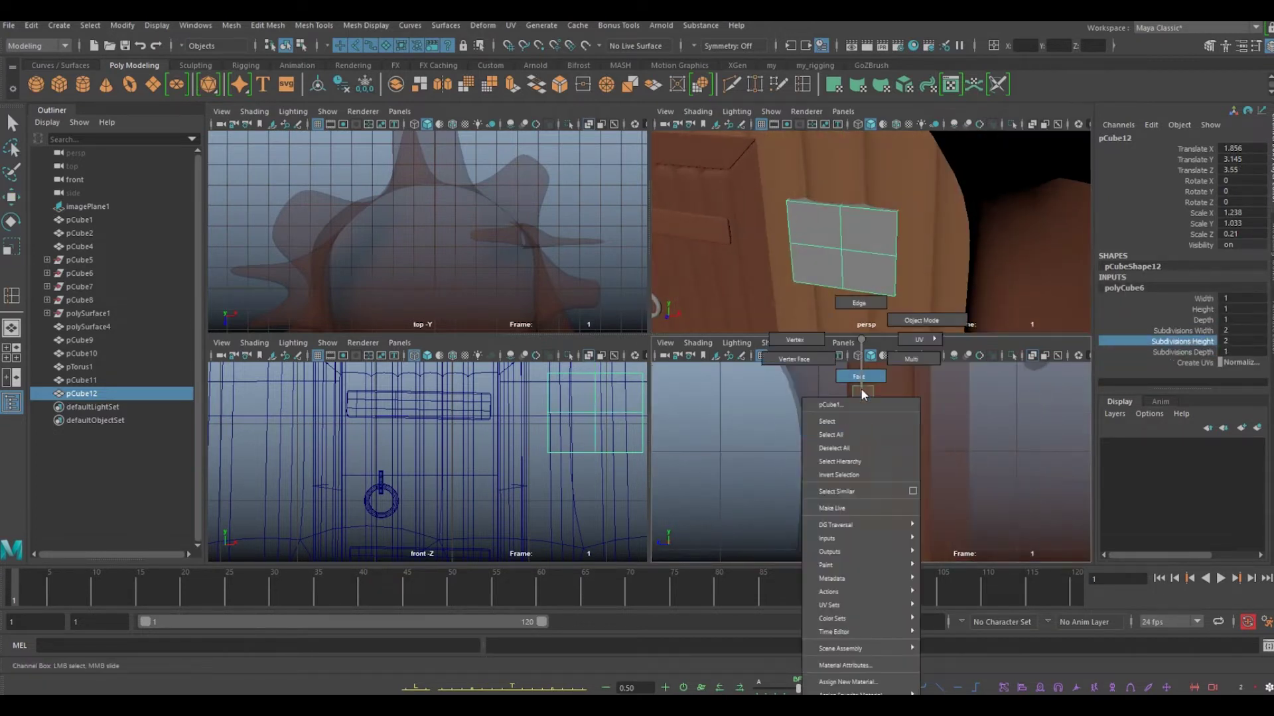
# Extrude the front faces with a small offset and recess the four panes into the frame
pyautogui.moveTo(855, 371); pyautogui.dragTo(861, 388, button='right')
pyautogui.hotkey('ctrl', 'e')
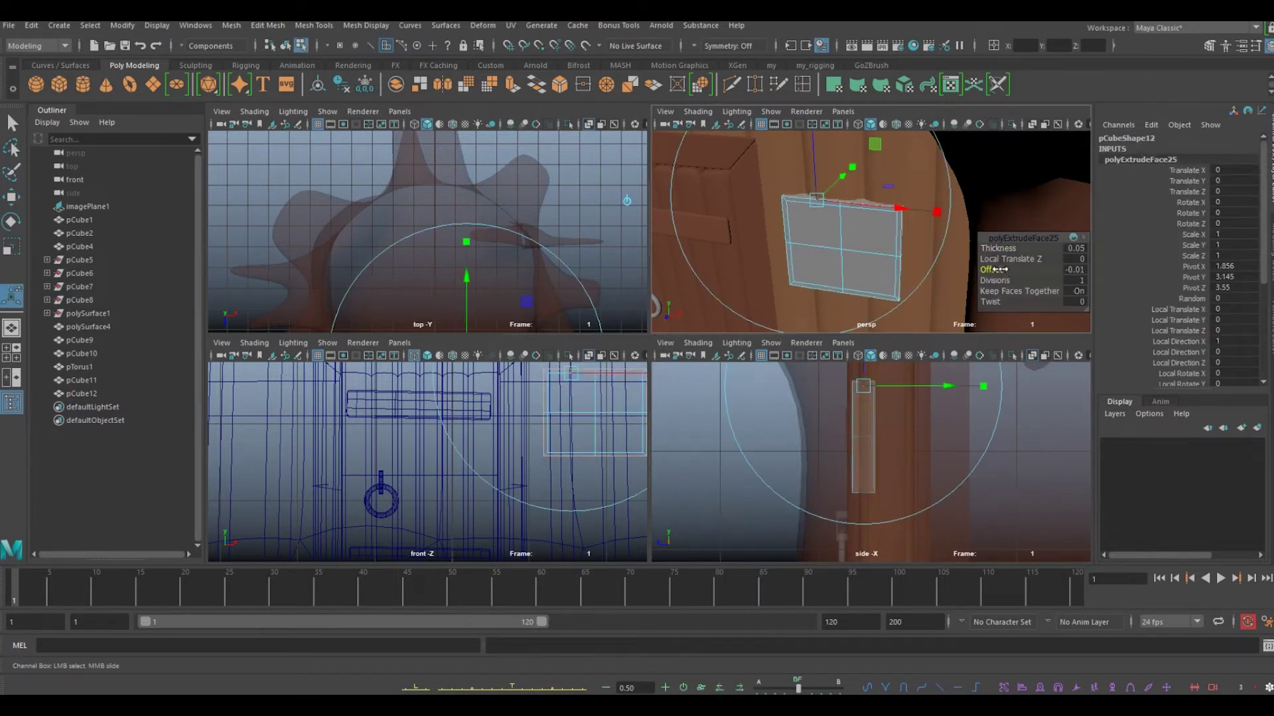
pyautogui.scroll(2, 918, 233)
pyautogui.moveTo(1009, 270); pyautogui.dragTo(993, 269)
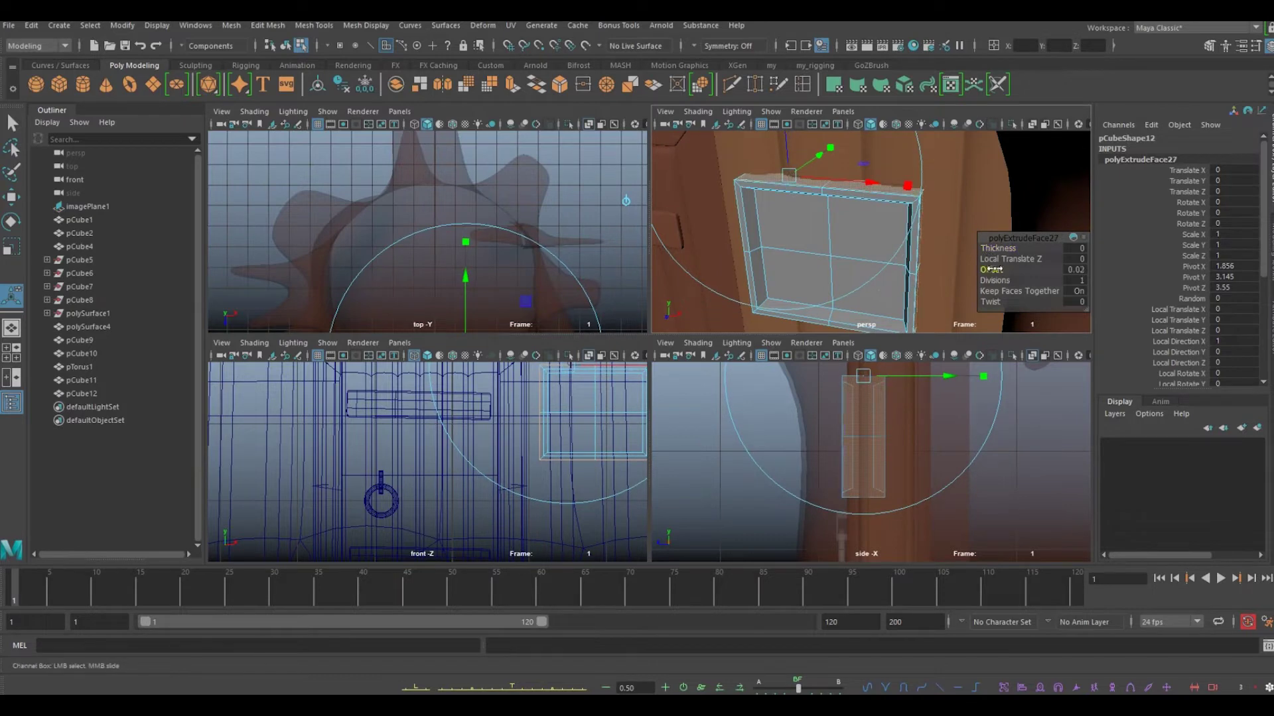
pyautogui.keyDown('alt'); pyautogui.moveTo(990, 263); pyautogui.dragTo(829, 299); pyautogui.keyUp('alt')
pyautogui.press('r')
pyautogui.click(805, 312)
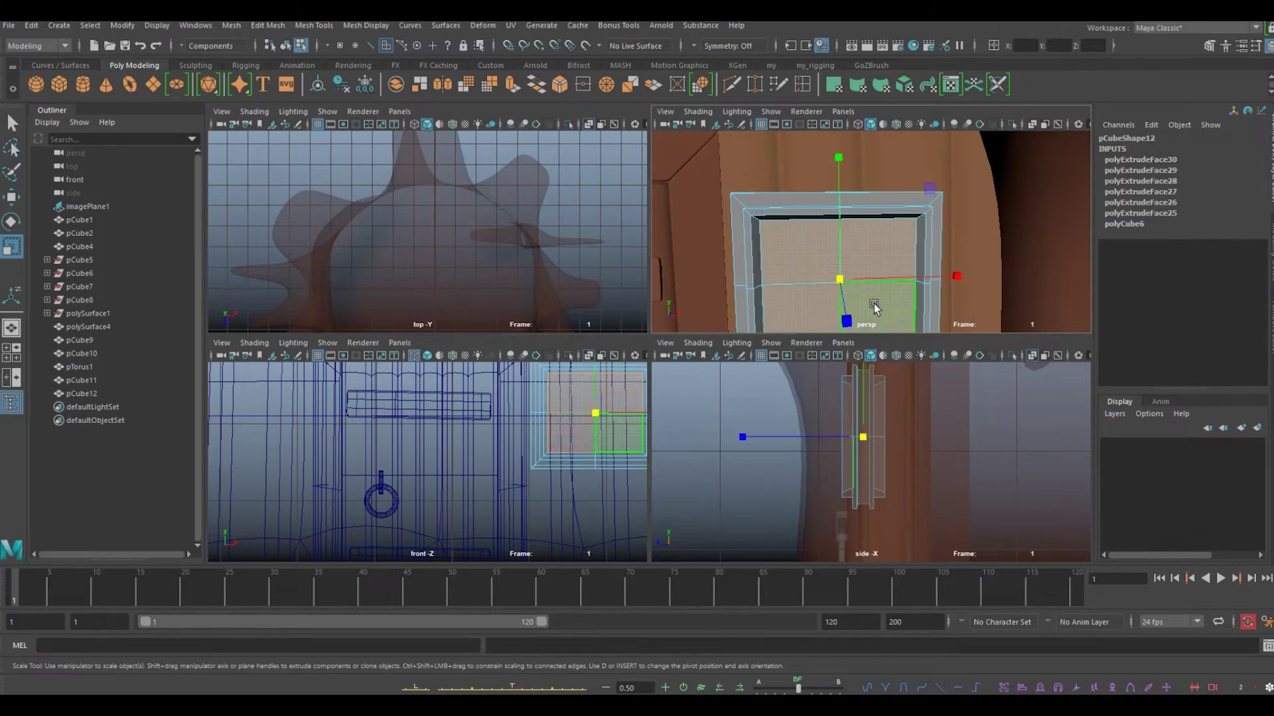
pyautogui.moveTo(794, 250)
pyautogui.keyDown('alt'); pyautogui.mouseDown()
pyautogui.moveTo(969, 241)
pyautogui.moveTo(869, 244)
pyautogui.moveTo(890, 229)
pyautogui.mouseUp(); pyautogui.keyUp('alt')
pyautogui.press('F8')
pyautogui.click(880, 181)
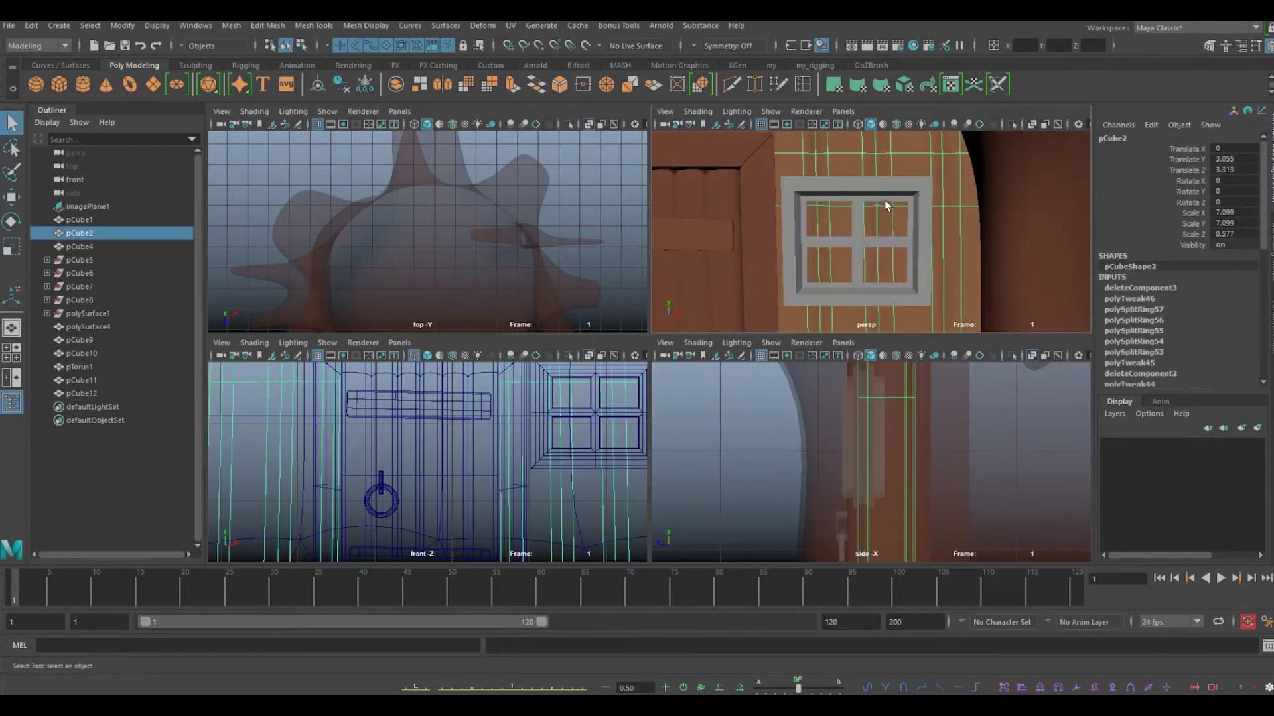
# Select the window and move it higher up the trunk wall
pyautogui.scroll(-2, 879, 212)
pyautogui.press('w')
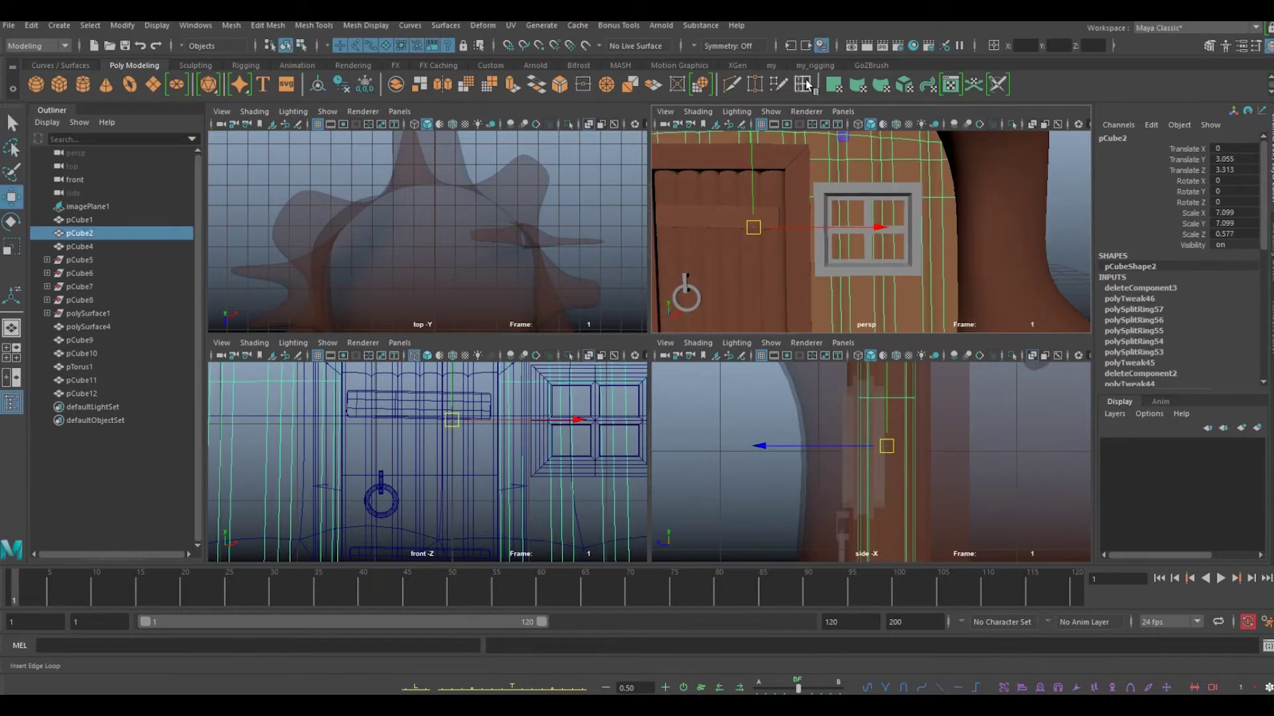
pyautogui.click(808, 81)
pyautogui.press('w')
pyautogui.press('F8')
pyautogui.click(881, 199)
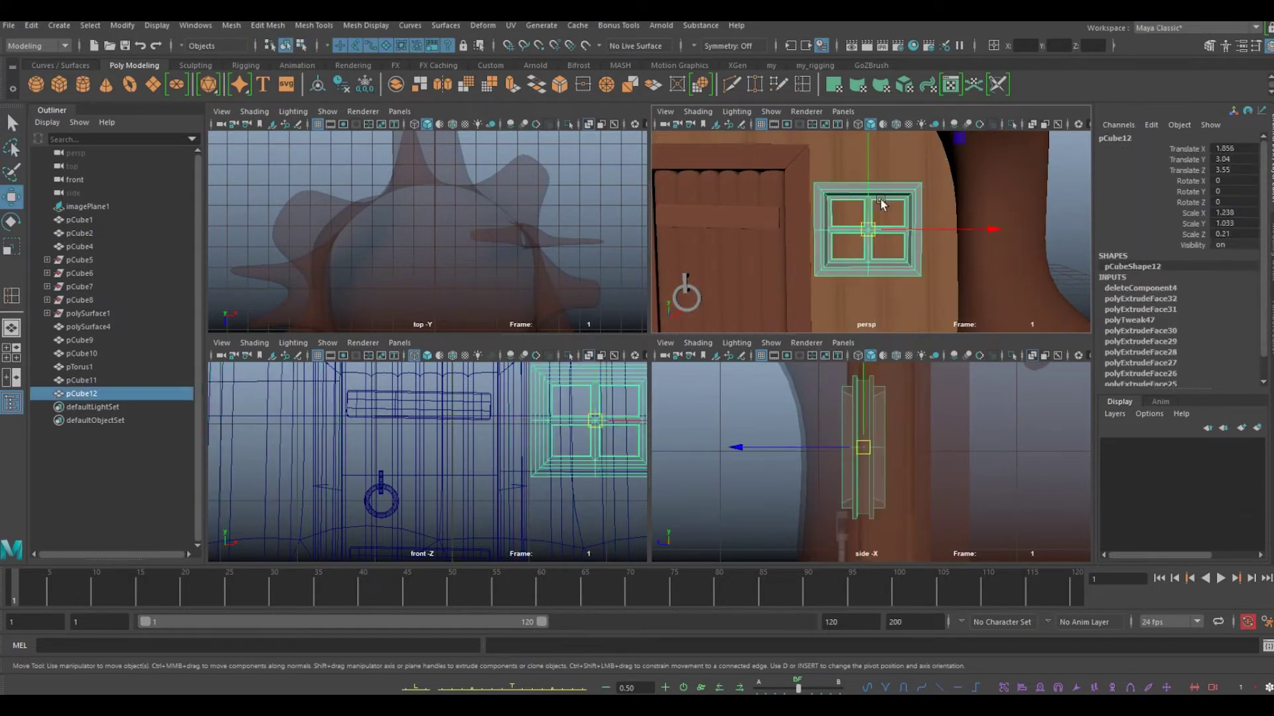
pyautogui.scroll(2, 862, 199)
# Select the wall pCube2's vertices and insert a horizontal edge loop around the window
pyautogui.moveTo(884, 171); pyautogui.dragTo(937, 154, button='right')
pyautogui.click(873, 300)
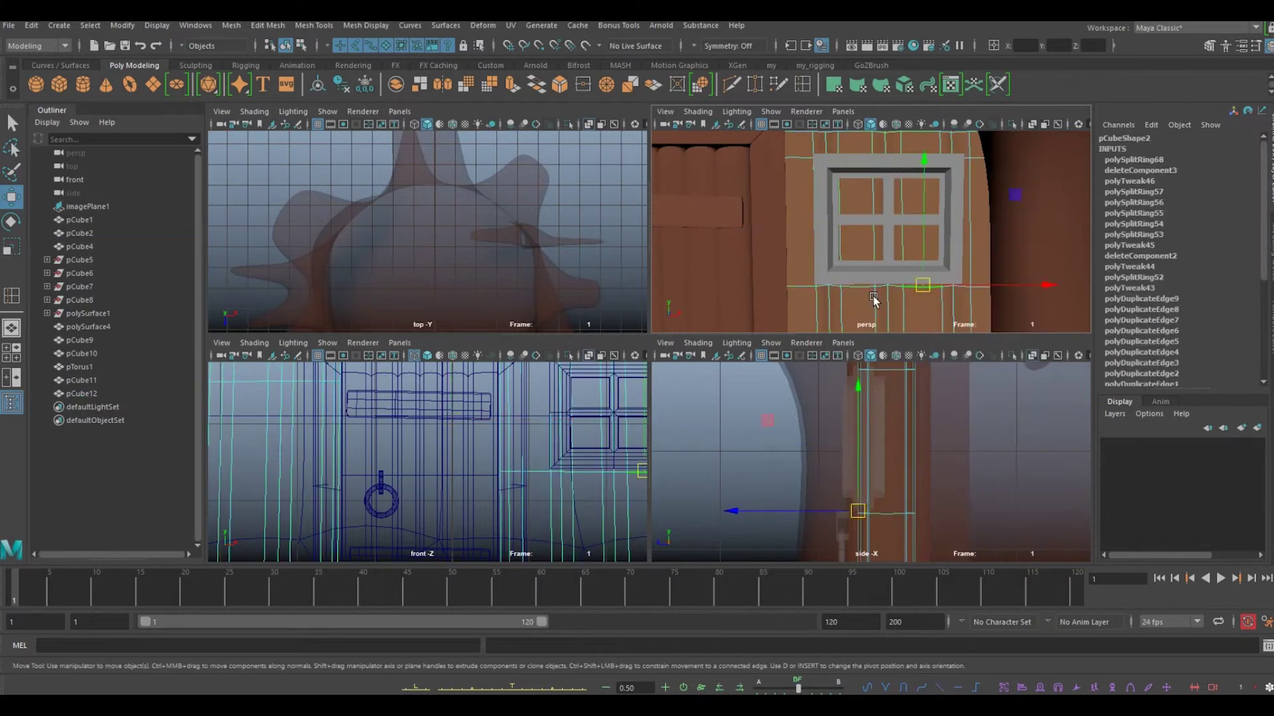
pyautogui.press('F8')
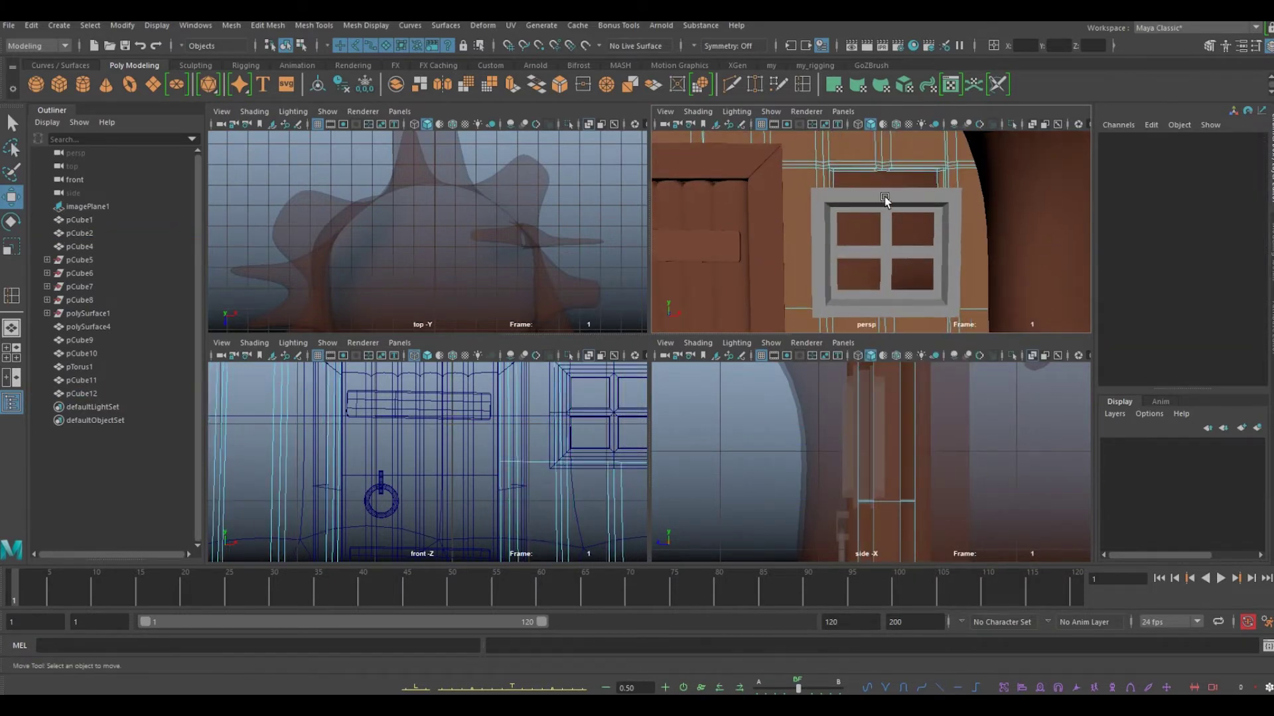
pyautogui.moveTo(934, 307); pyautogui.dragTo(874, 317, button='right')
pyautogui.scroll(-2, 492, 425)
pyautogui.moveTo(584, 514); pyautogui.dragTo(395, 470)
pyautogui.click(589, 503)
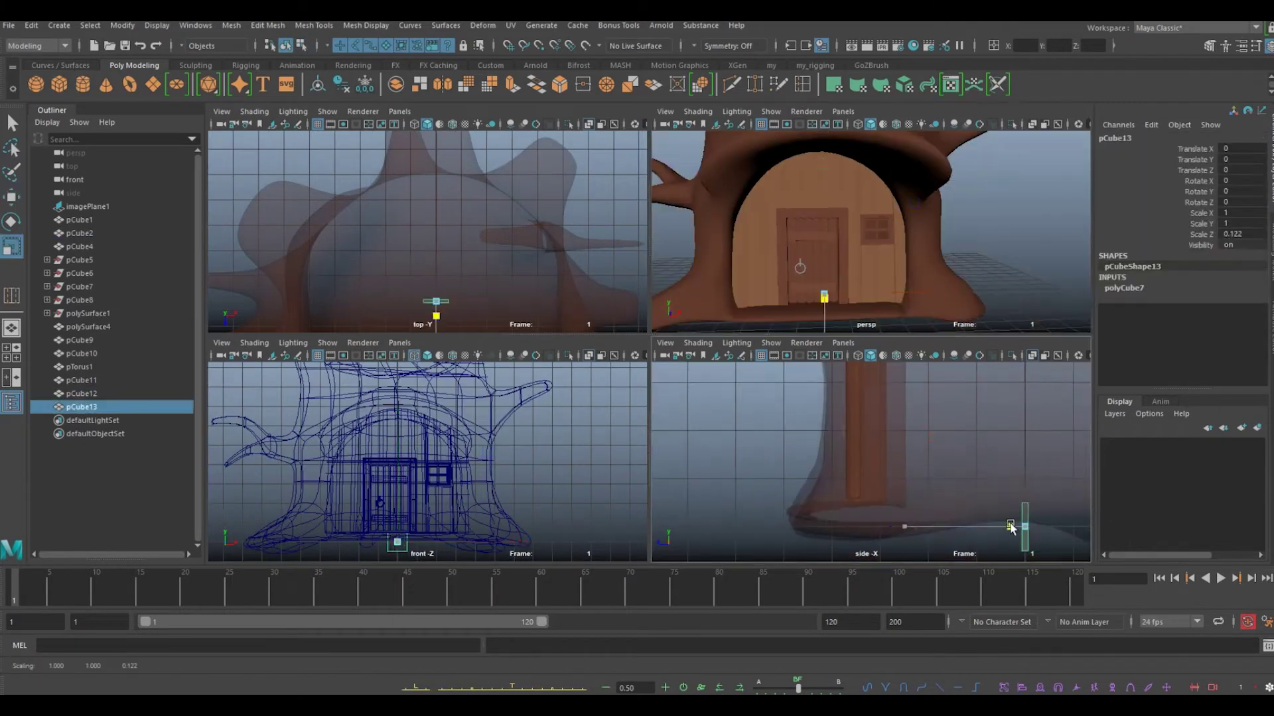
# Move pCube13 into the window and assign it a new light cyan Lambert as glass
pyautogui.moveTo(411, 487); pyautogui.dragTo(452, 475)
pyautogui.press('f')
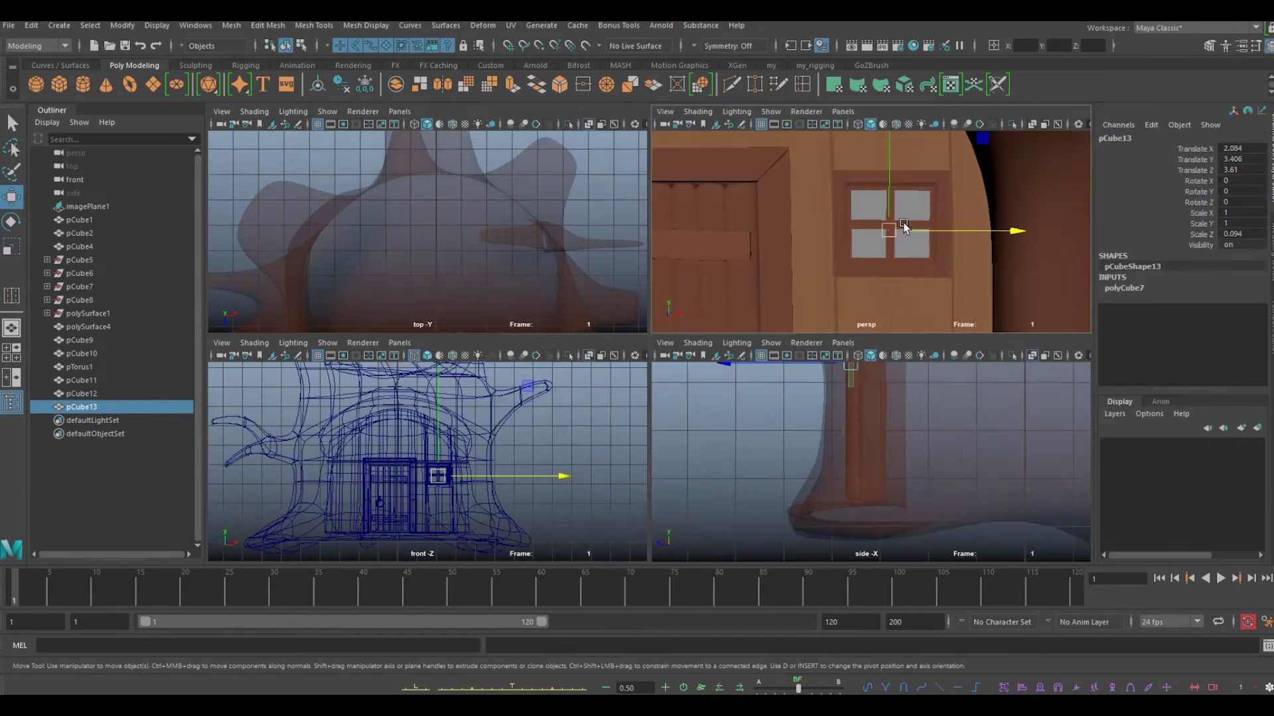
pyautogui.moveTo(892, 218); pyautogui.dragTo(905, 549, button='right')
pyautogui.click(1094, 285)
pyautogui.click(1188, 285)
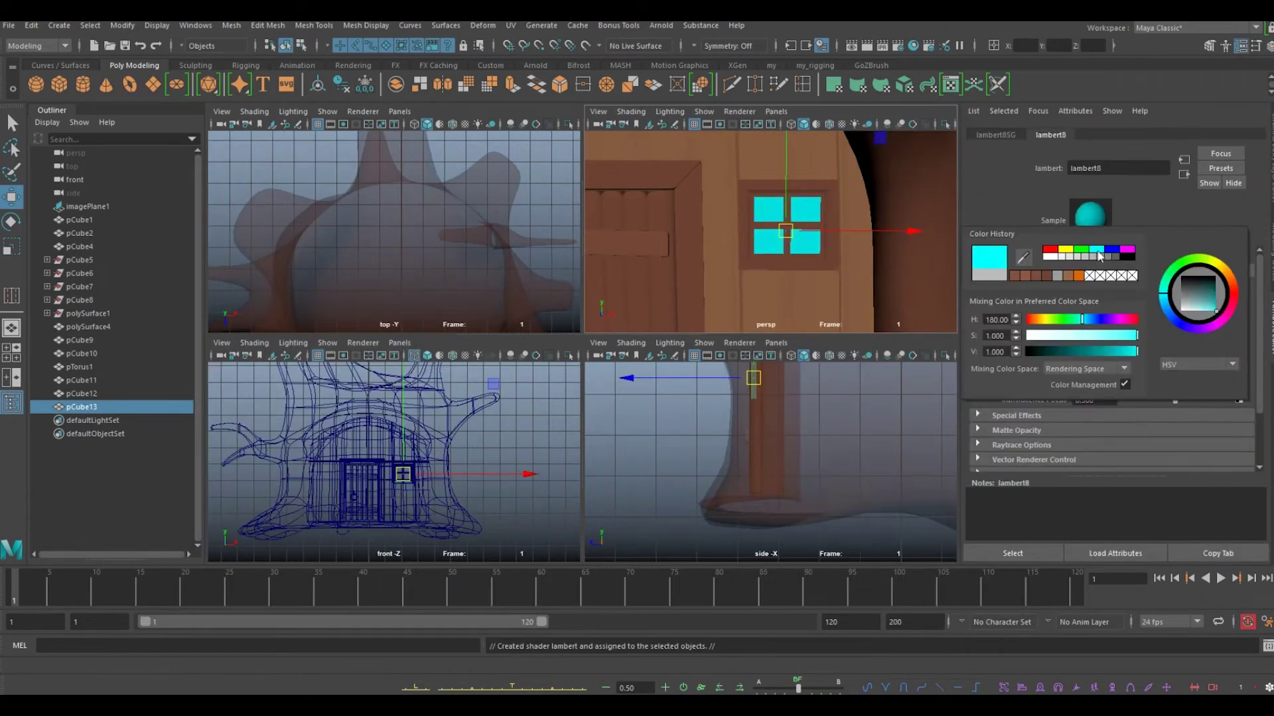
pyautogui.scroll(-3, 806, 257)
pyautogui.hotkey('ctrl', 'a')
# Scale the window glass thinner and bring the doorway back into view
pyautogui.moveTo(805, 257)
pyautogui.keyDown('alt'); pyautogui.mouseDown()
pyautogui.moveTo(882, 229)
pyautogui.moveTo(1033, 260)
pyautogui.moveTo(1008, 245)
pyautogui.mouseUp(); pyautogui.keyUp('alt')
pyautogui.click(960, 244)
pyautogui.press('r')
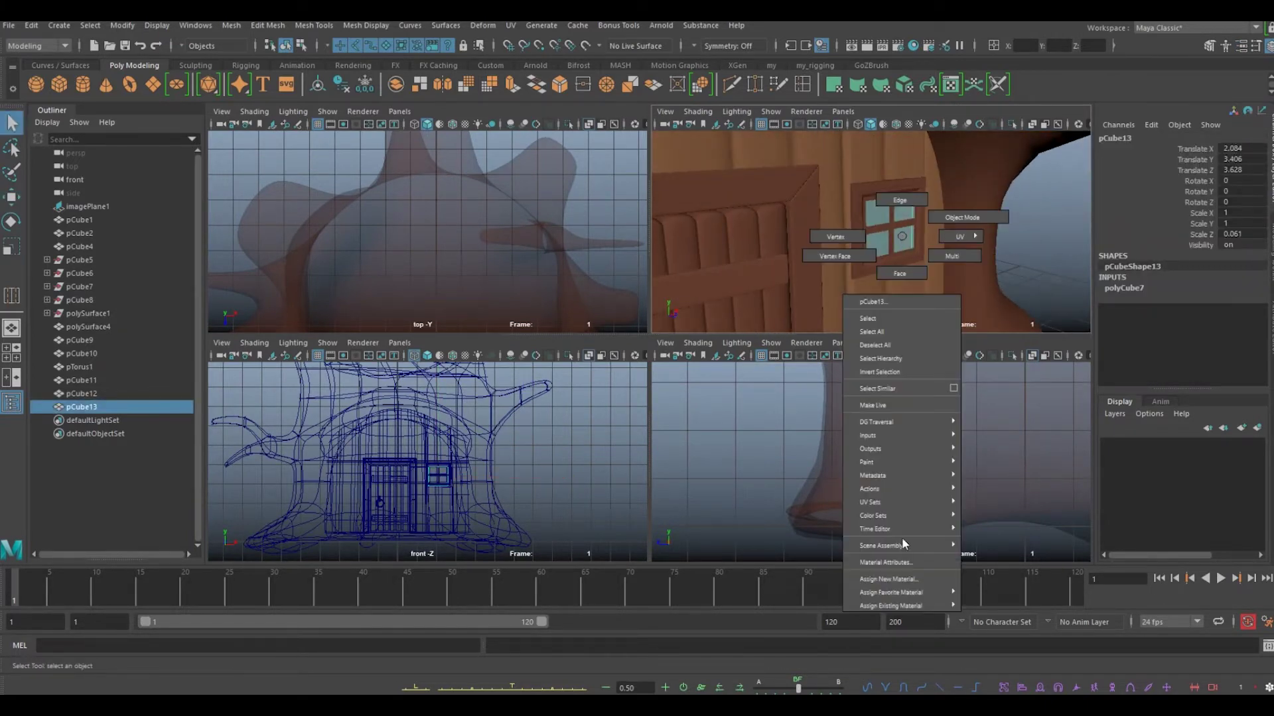
pyautogui.moveTo(885, 252); pyautogui.dragTo(892, 601, button='right')
pyautogui.hotkey('ctrl', 'a')
pyautogui.scroll(-3, 907, 201)
pyautogui.scroll(3, 906, 202)
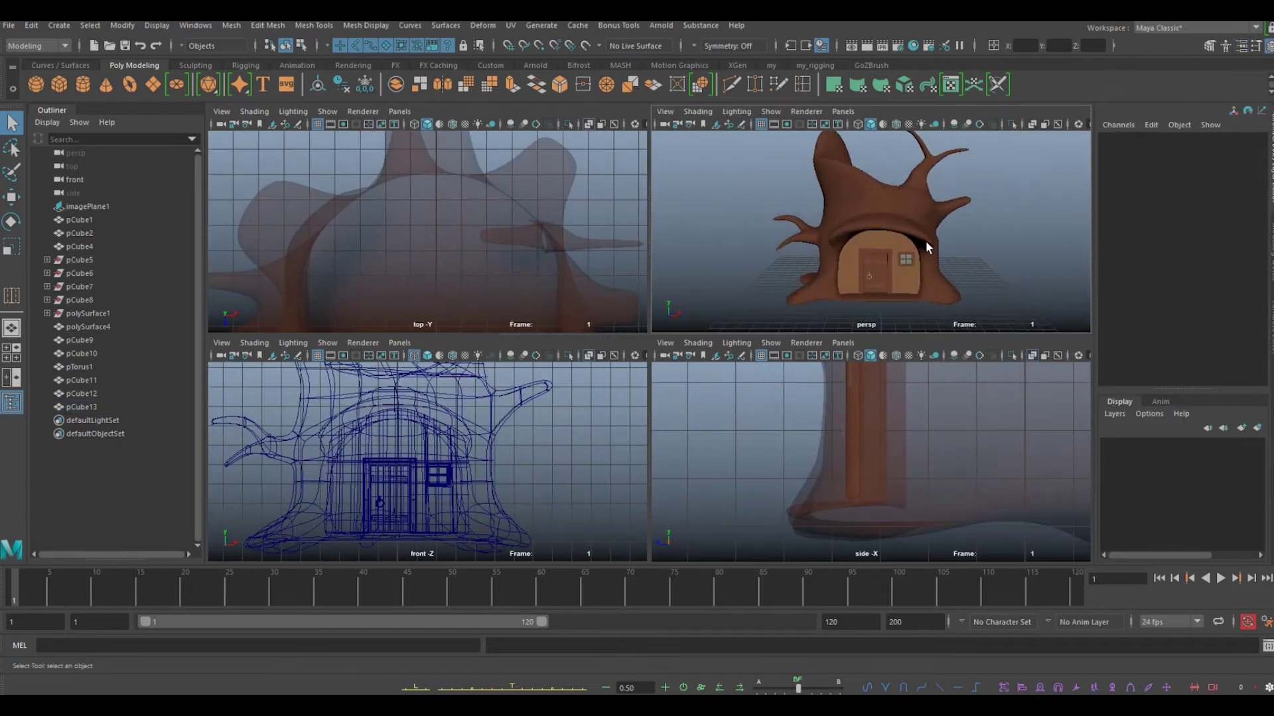
pyautogui.scroll(3, 925, 241)
pyautogui.keyDown('shift'); pyautogui.moveTo(926, 241); pyautogui.dragTo(930, 371, button='right'); pyautogui.keyUp('shift')
# Rotate the cylinder 90° on X and place it on the wall above the door
pyautogui.press('e')
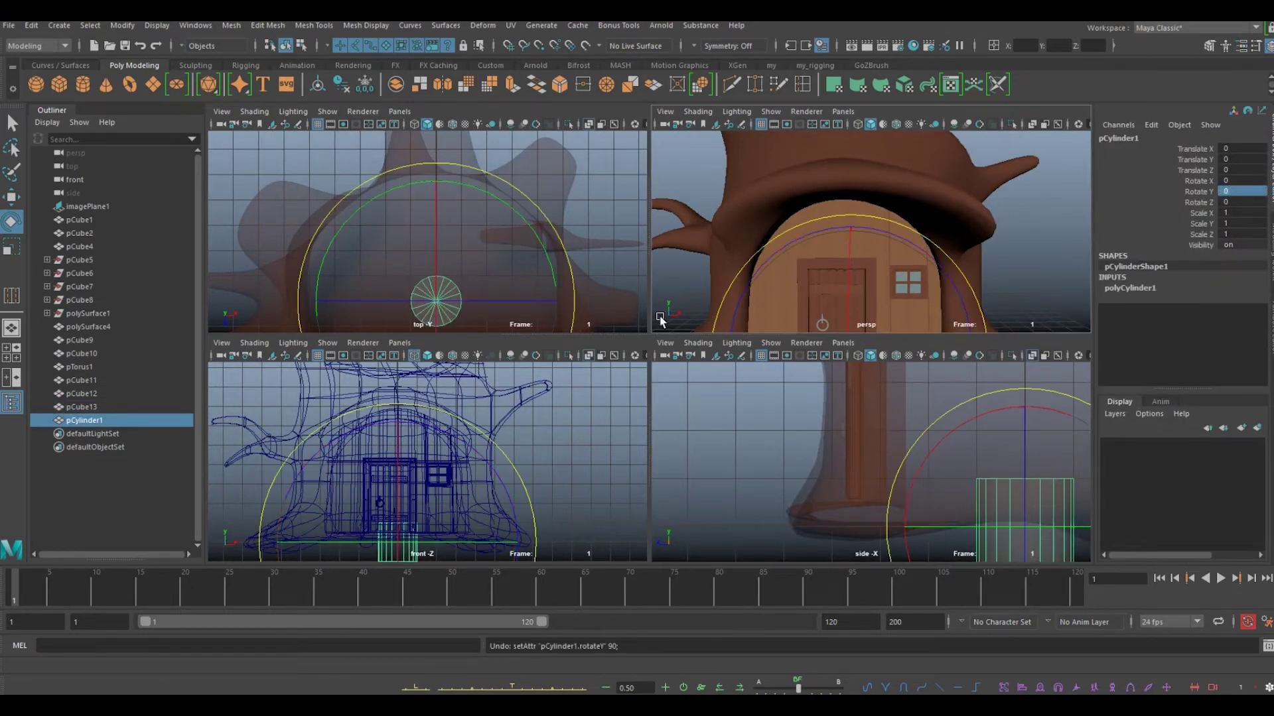
pyautogui.press('w')
pyautogui.scroll(-5, 863, 232)
pyautogui.moveTo(1025, 528); pyautogui.dragTo(880, 527)
pyautogui.click(1246, 180)
pyautogui.moveTo(819, 286); pyautogui.dragTo(904, 236)
pyautogui.scroll(5, 903, 236)
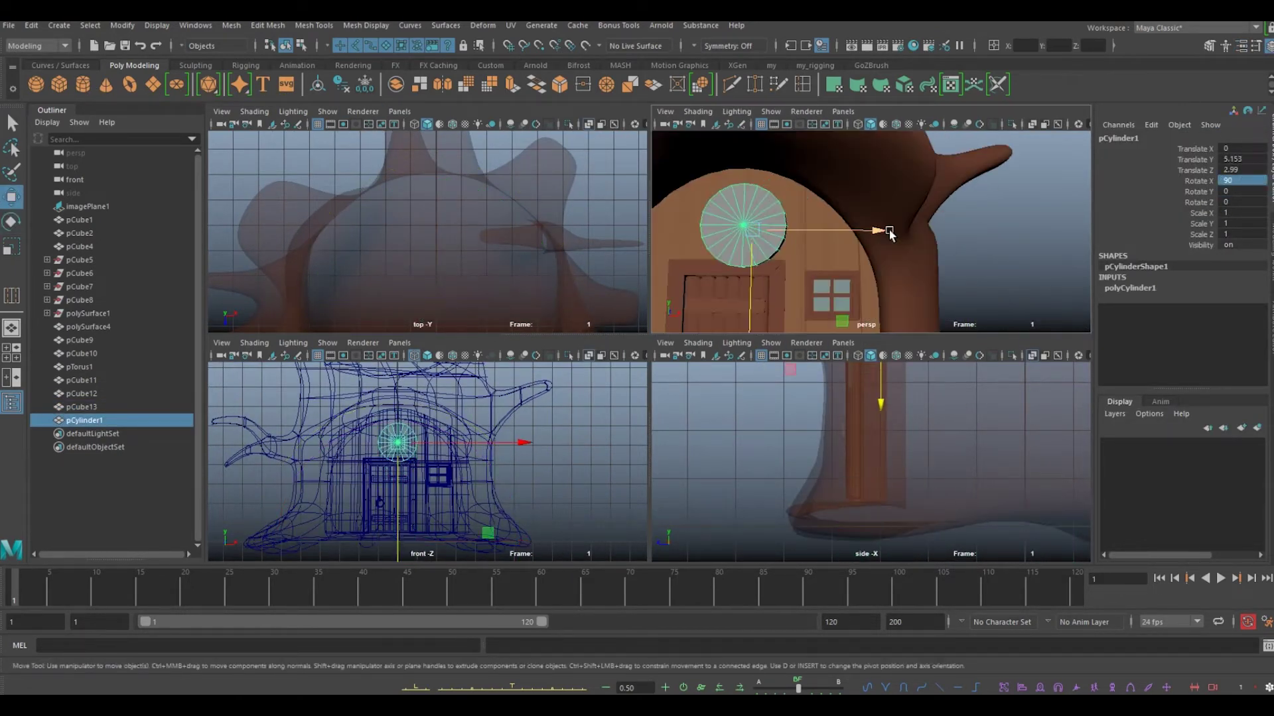
pyautogui.press('w')
pyautogui.moveTo(707, 228); pyautogui.dragTo(702, 276)
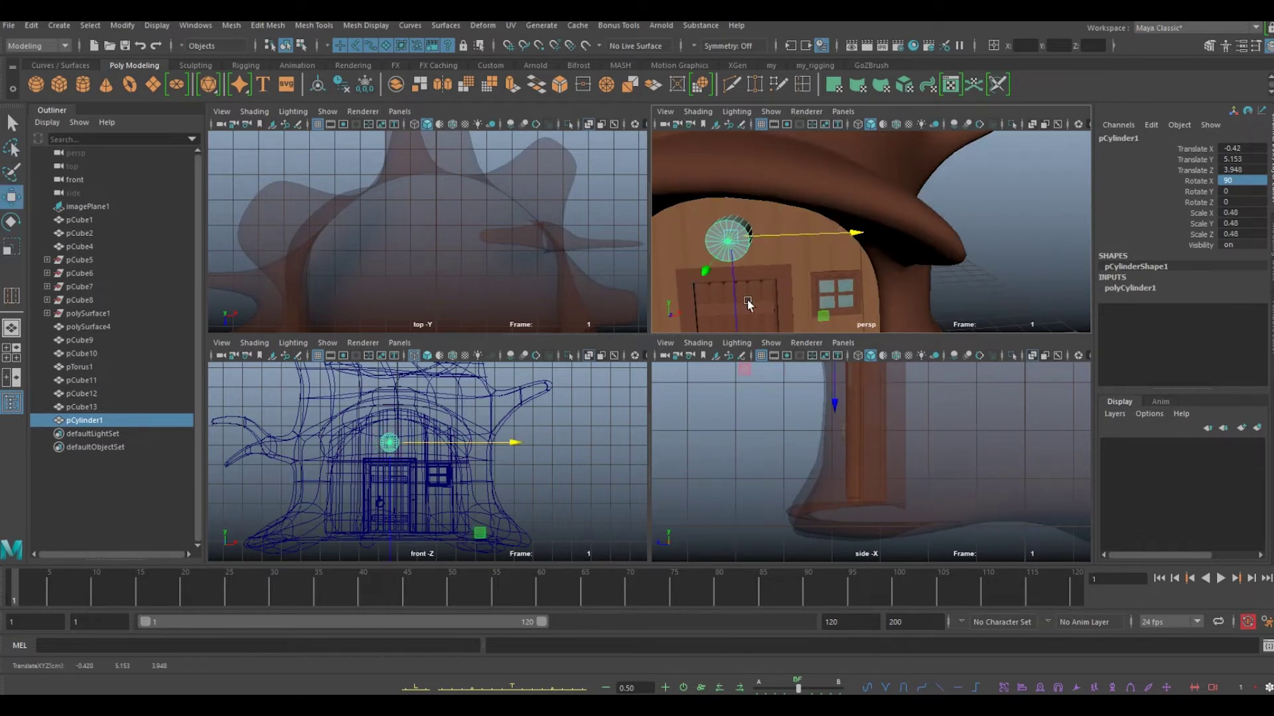
pyautogui.keyDown('alt'); pyautogui.moveTo(787, 285); pyautogui.dragTo(823, 305); pyautogui.keyUp('alt')
pyautogui.press('f')
# Delete the cylinder's unwanted faces and inset-extrude its cap into a ring frame
pyautogui.click(1129, 288)
pyautogui.moveTo(929, 279)
pyautogui.keyDown('alt'); pyautogui.mouseDown()
pyautogui.moveTo(984, 305)
pyautogui.moveTo(929, 279)
pyautogui.mouseUp(); pyautogui.keyUp('alt')
pyautogui.press('Delete')
pyautogui.click(905, 230)
pyautogui.scroll(3, 913, 248)
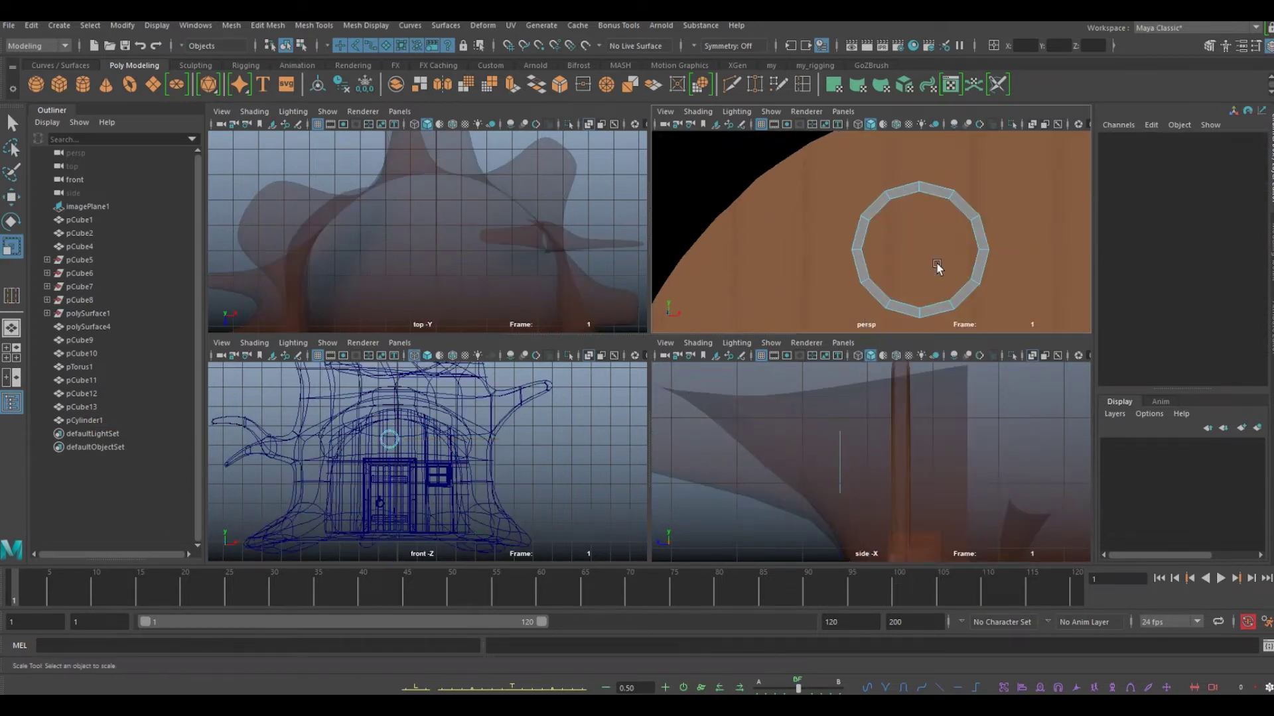
pyautogui.keyDown('alt'); pyautogui.moveTo(936, 264); pyautogui.dragTo(975, 286); pyautogui.keyUp('alt')
pyautogui.hotkey('ctrl', 'e')
pyautogui.moveTo(856, 463); pyautogui.dragTo(818, 465)
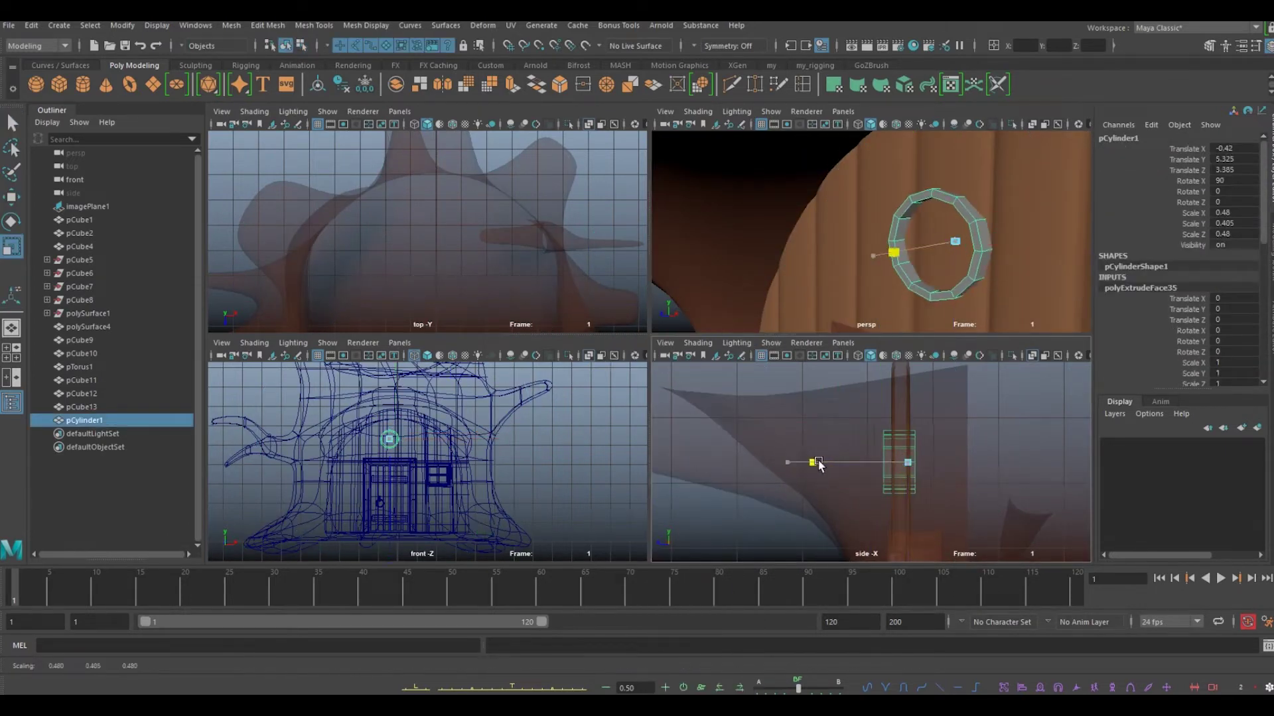
# Insert edge loops in the house wall around the ring window
pyautogui.click(803, 84)
pyautogui.scroll(2, 948, 436)
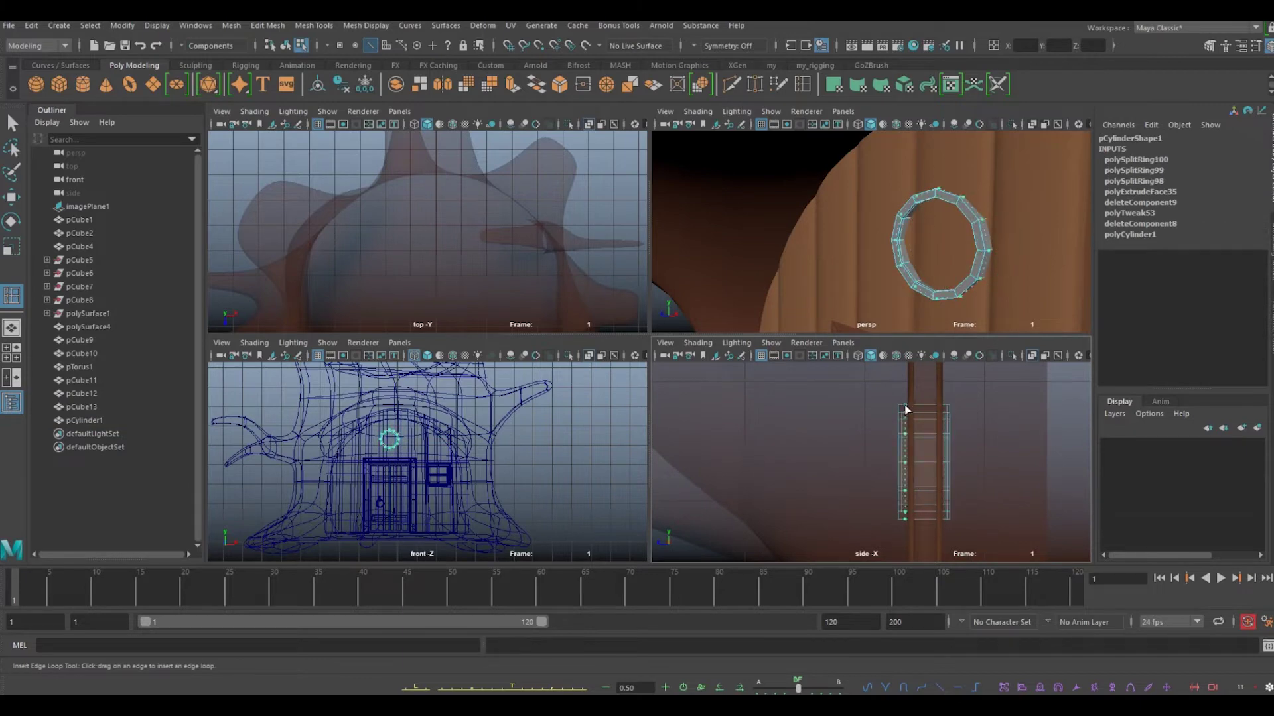
pyautogui.keyDown('alt'); pyautogui.moveTo(906, 265); pyautogui.dragTo(897, 254); pyautogui.keyUp('alt')
pyautogui.press('w')
pyautogui.click(859, 252)
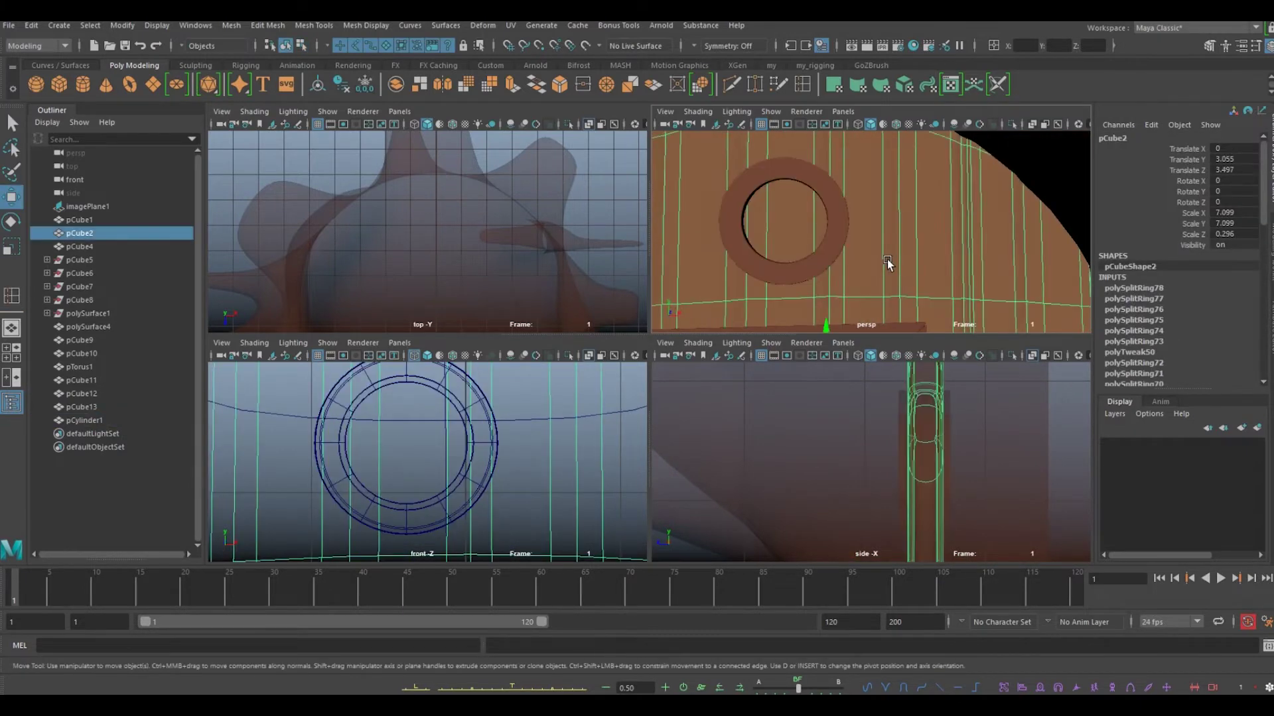
pyautogui.keyDown('shift'); pyautogui.moveTo(897, 245); pyautogui.dragTo(897, 219, button='right'); pyautogui.keyUp('shift')
pyautogui.moveTo(862, 278); pyautogui.dragTo(856, 278)
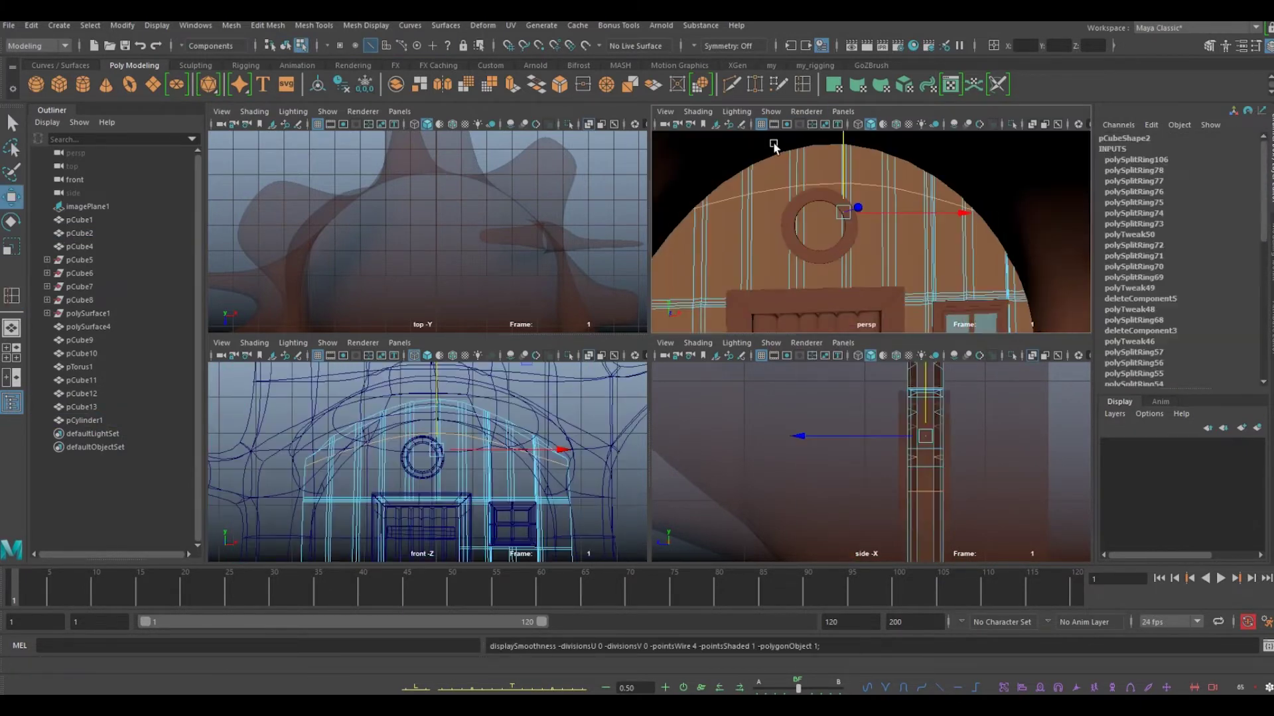
pyautogui.scroll(3, 851, 261)
pyautogui.press('w')
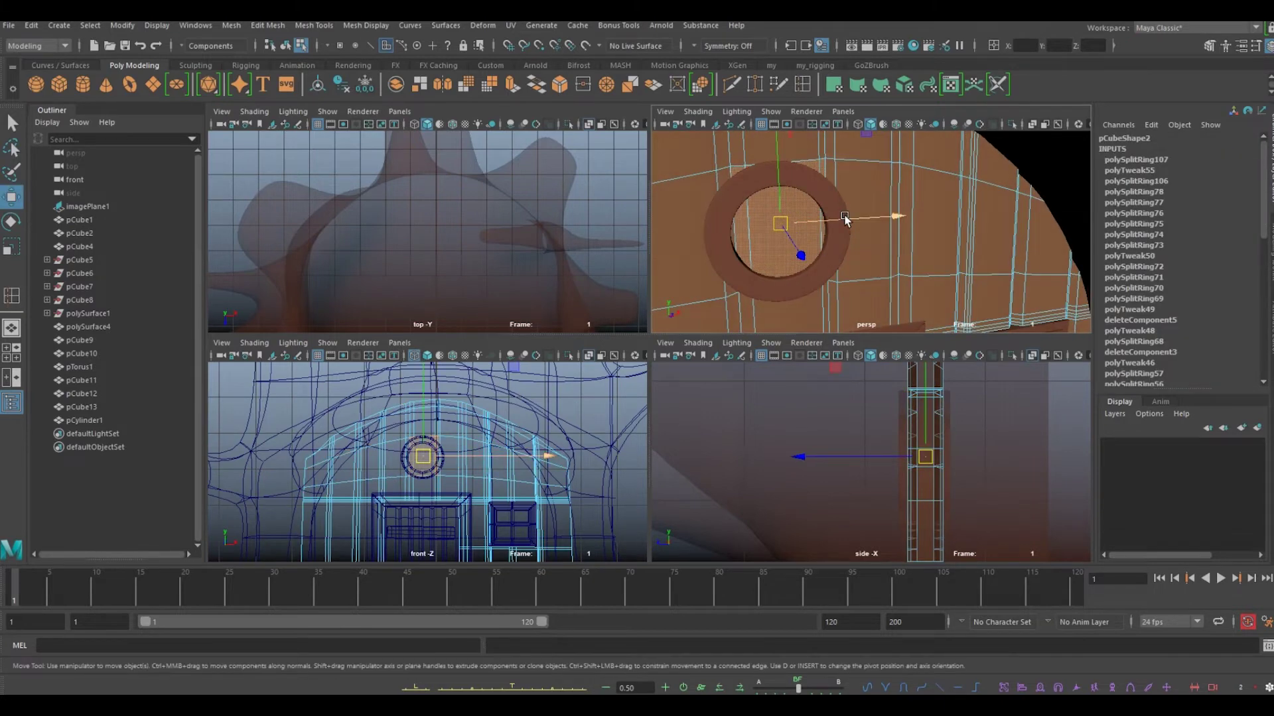
pyautogui.press('3')
# Create a cylinder, pCylinder2, as the pane filling the round window
pyautogui.moveTo(801, 192); pyautogui.dragTo(839, 163, button='right')
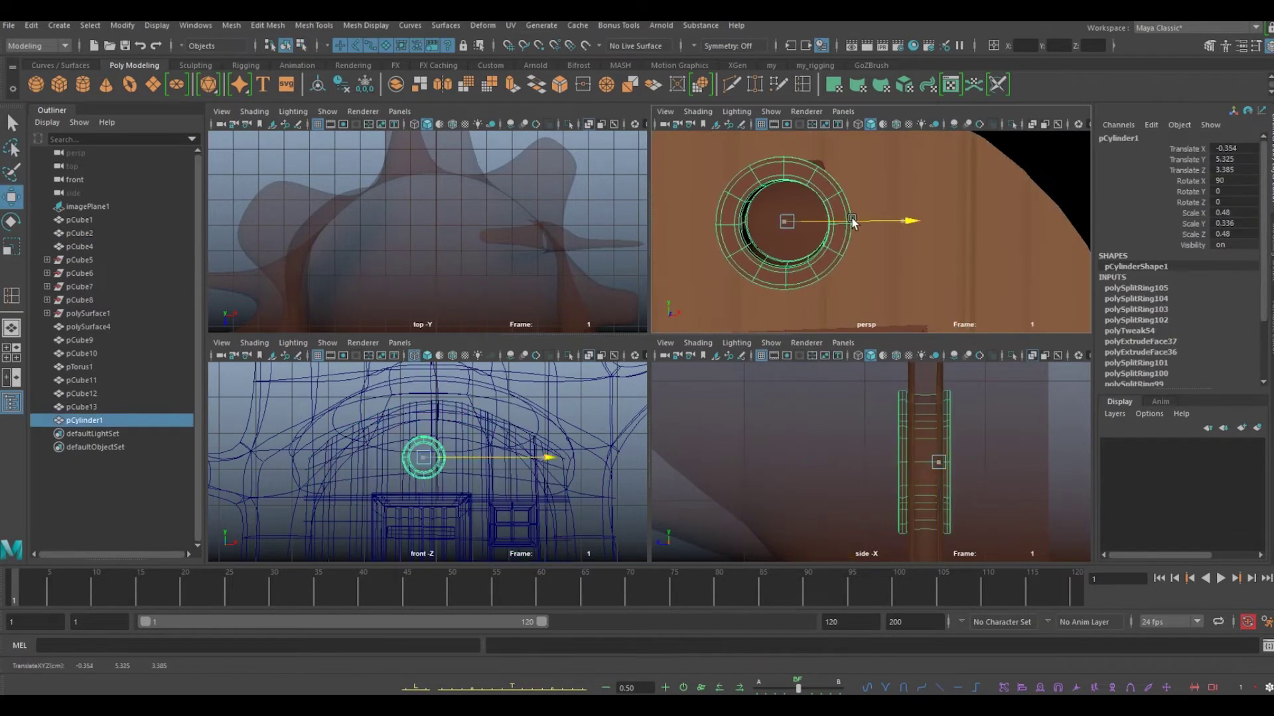
pyautogui.keyDown('alt'); pyautogui.moveTo(793, 246); pyautogui.dragTo(860, 224); pyautogui.keyUp('alt')
pyautogui.click(177, 84)
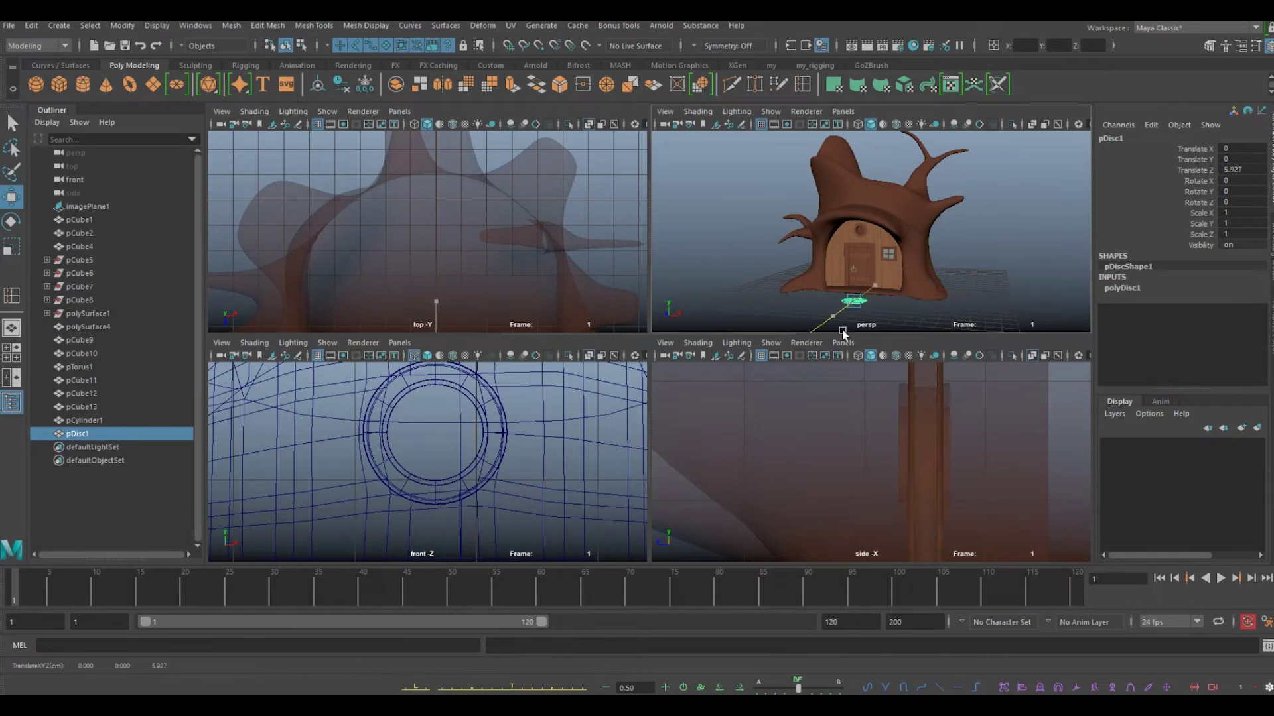
pyautogui.hotkey('ctrl', 'z')
pyautogui.click(83, 84)
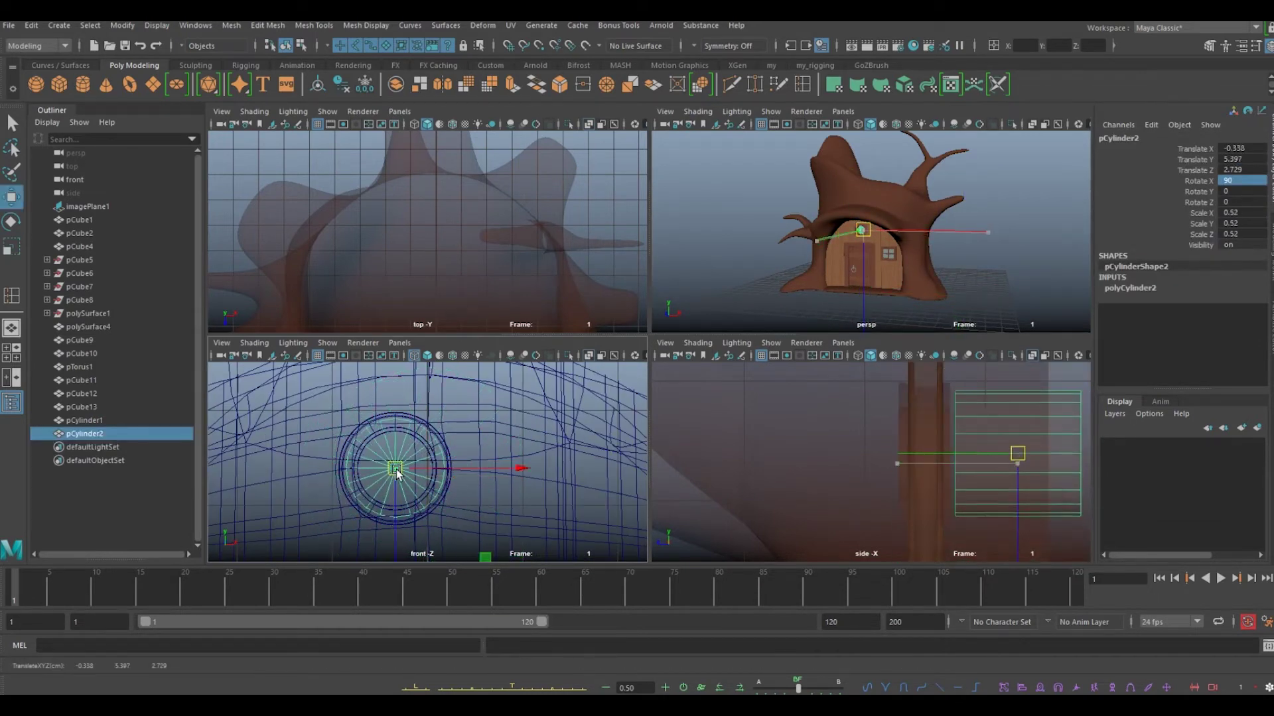
pyautogui.moveTo(840, 219); pyautogui.dragTo(932, 583, button='right')
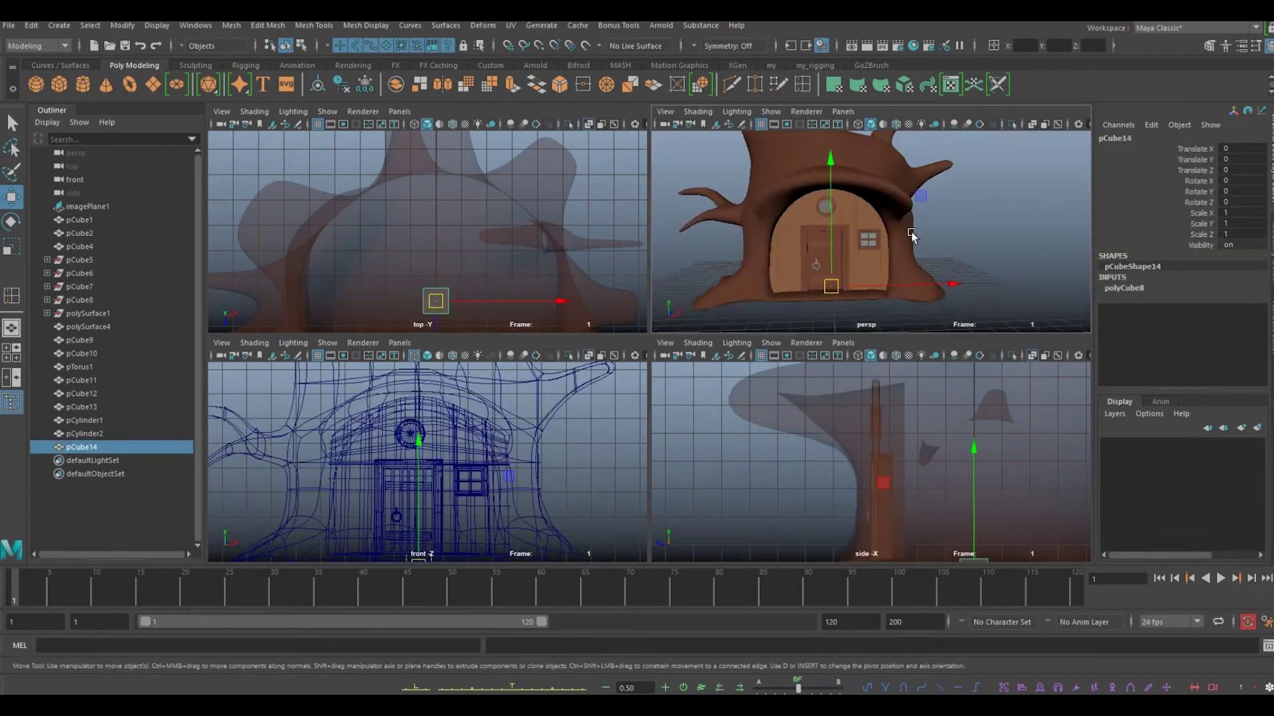
# Place the new cube under the square window, add an edge loop, and inset its top for a rim
pyautogui.scroll(3, 563, 478)
pyautogui.press('w')
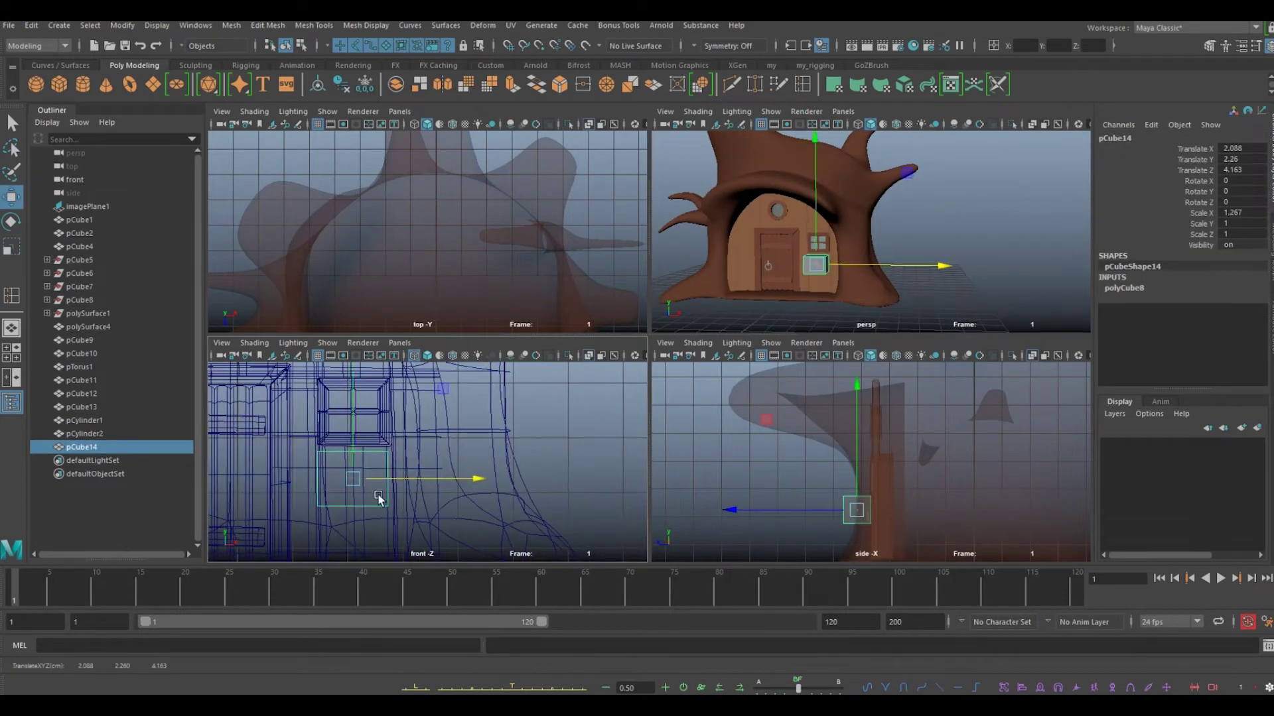
pyautogui.moveTo(551, 395); pyautogui.dragTo(351, 458, button='right')
pyautogui.scroll(3, 815, 263)
pyautogui.scroll(4, 823, 239)
pyautogui.click(802, 84)
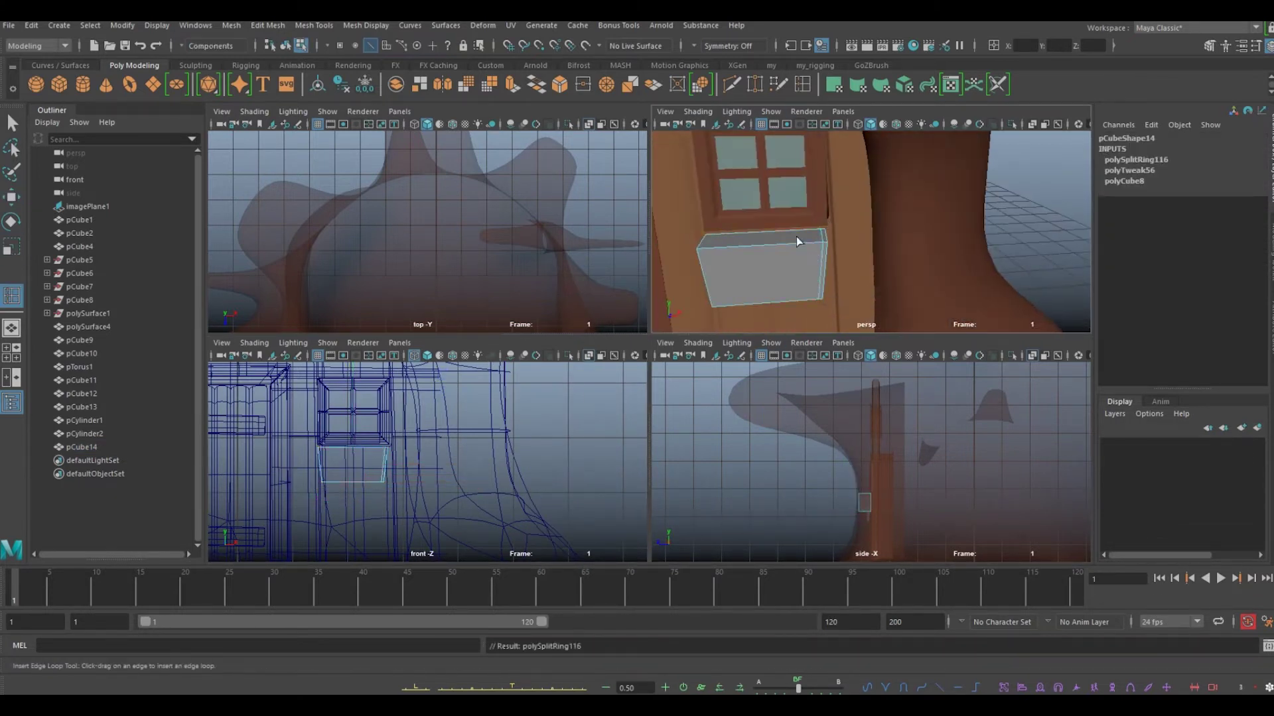
pyautogui.keyDown('alt'); pyautogui.moveTo(716, 305); pyautogui.dragTo(763, 279); pyautogui.keyUp('alt')
pyautogui.click(773, 239)
pyautogui.keyDown('shift'); pyautogui.moveTo(763, 245); pyautogui.dragTo(764, 162, button='right'); pyautogui.keyUp('shift')
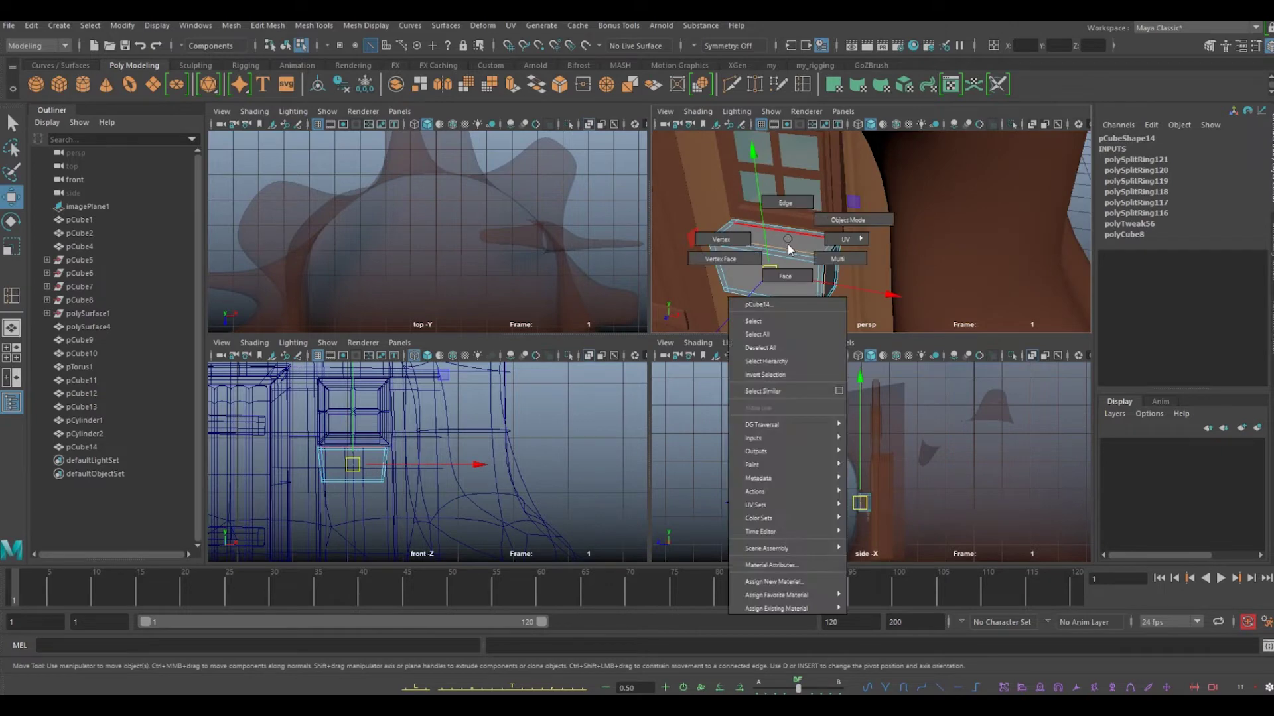
# Add another edge loop and tilt the box slightly outward on X
pyautogui.keyDown('alt'); pyautogui.moveTo(763, 279); pyautogui.dragTo(814, 260); pyautogui.keyUp('alt')
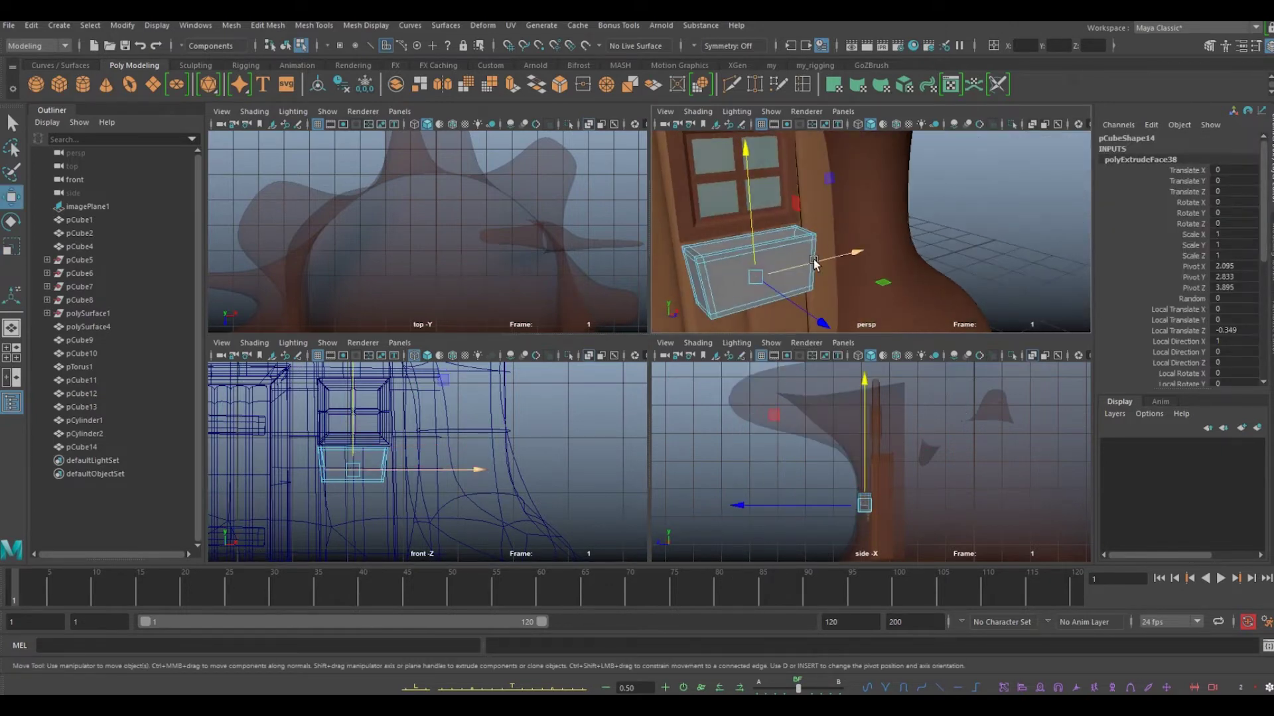
pyautogui.press('g')
pyautogui.scroll(4, 836, 234)
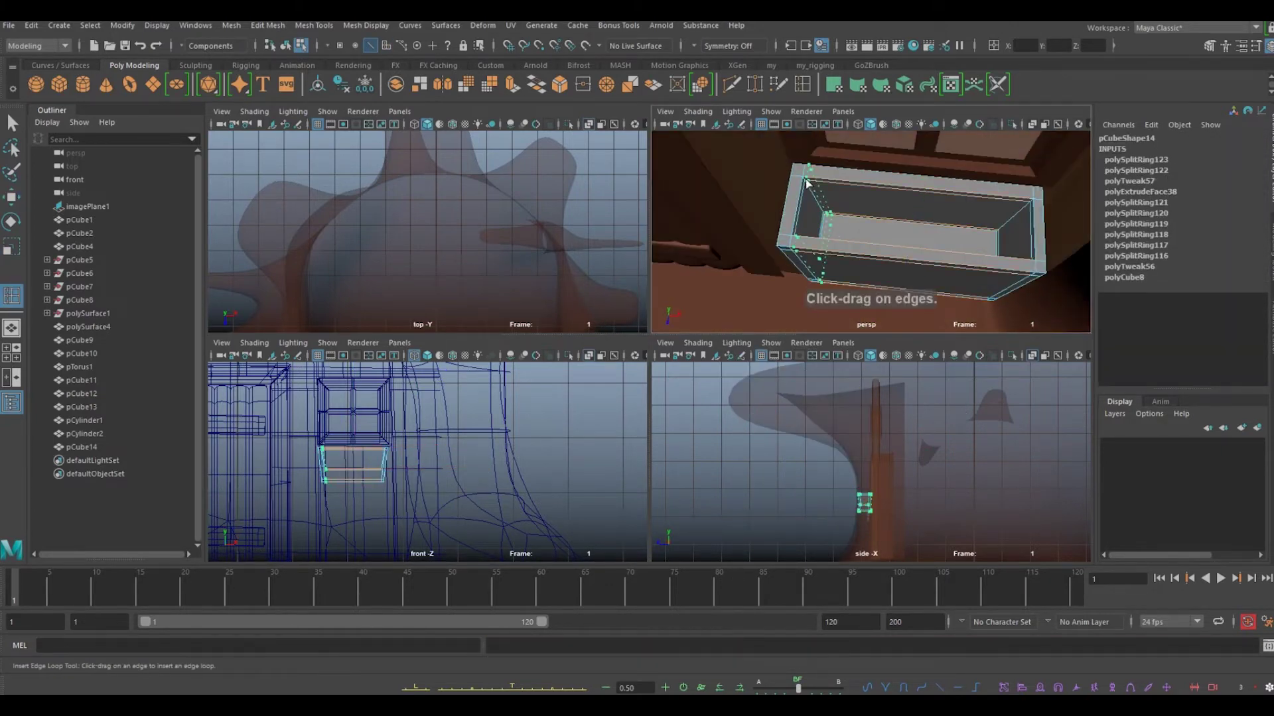
pyautogui.click(1035, 258)
pyautogui.press('F8')
pyautogui.press('w')
pyautogui.keyDown('alt'); pyautogui.moveTo(862, 219); pyautogui.dragTo(941, 205); pyautogui.keyUp('alt')
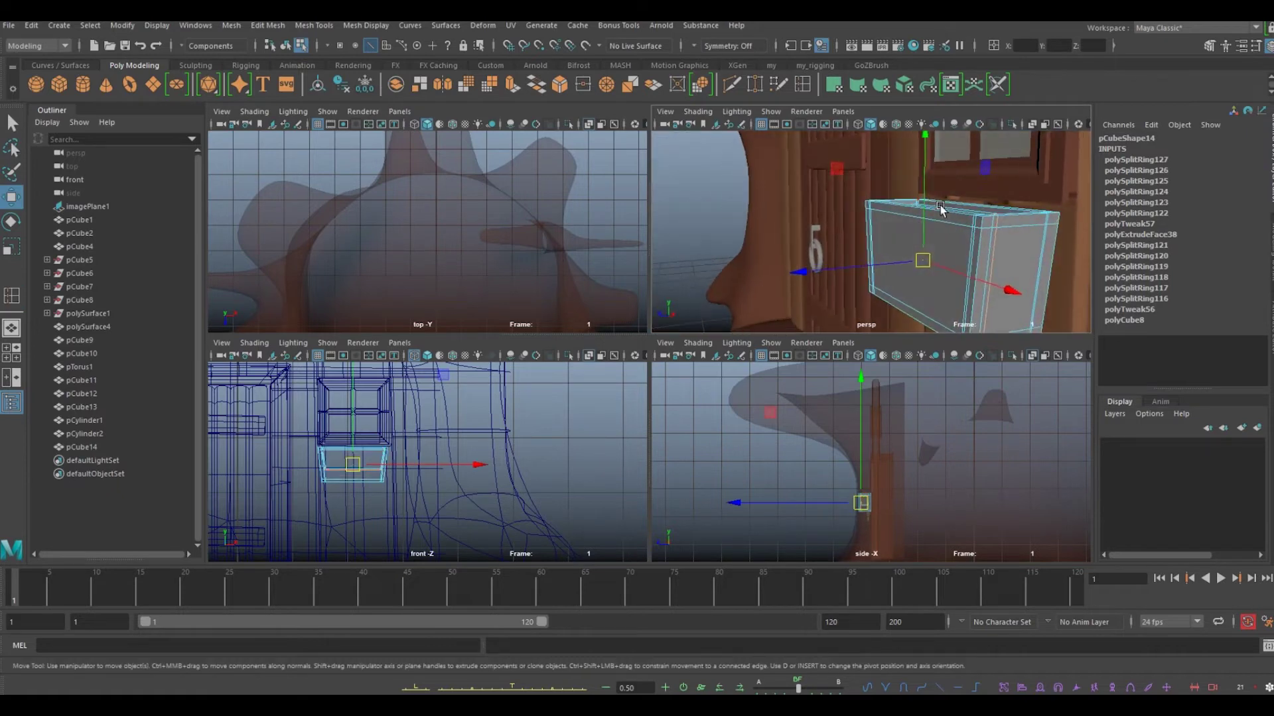
pyautogui.press('e')
pyautogui.moveTo(866, 178)
pyautogui.mouseDown()
pyautogui.moveTo(855, 185)
pyautogui.moveTo(1036, 245)
pyautogui.moveTo(863, 293)
pyautogui.mouseUp()
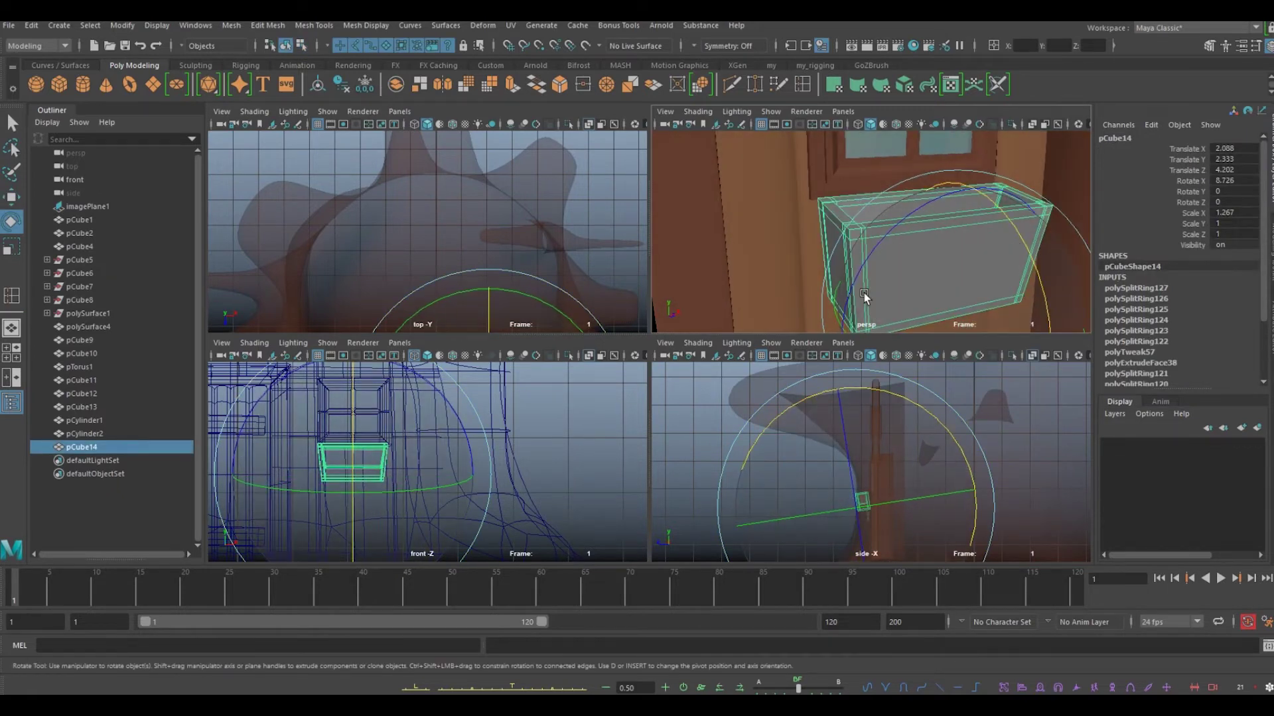
# Extrude a box face outward to form the lip
pyautogui.scroll(-3, 864, 292)
pyautogui.scroll(6, 870, 209)
pyautogui.scroll(-5, 870, 209)
pyautogui.press('F11')
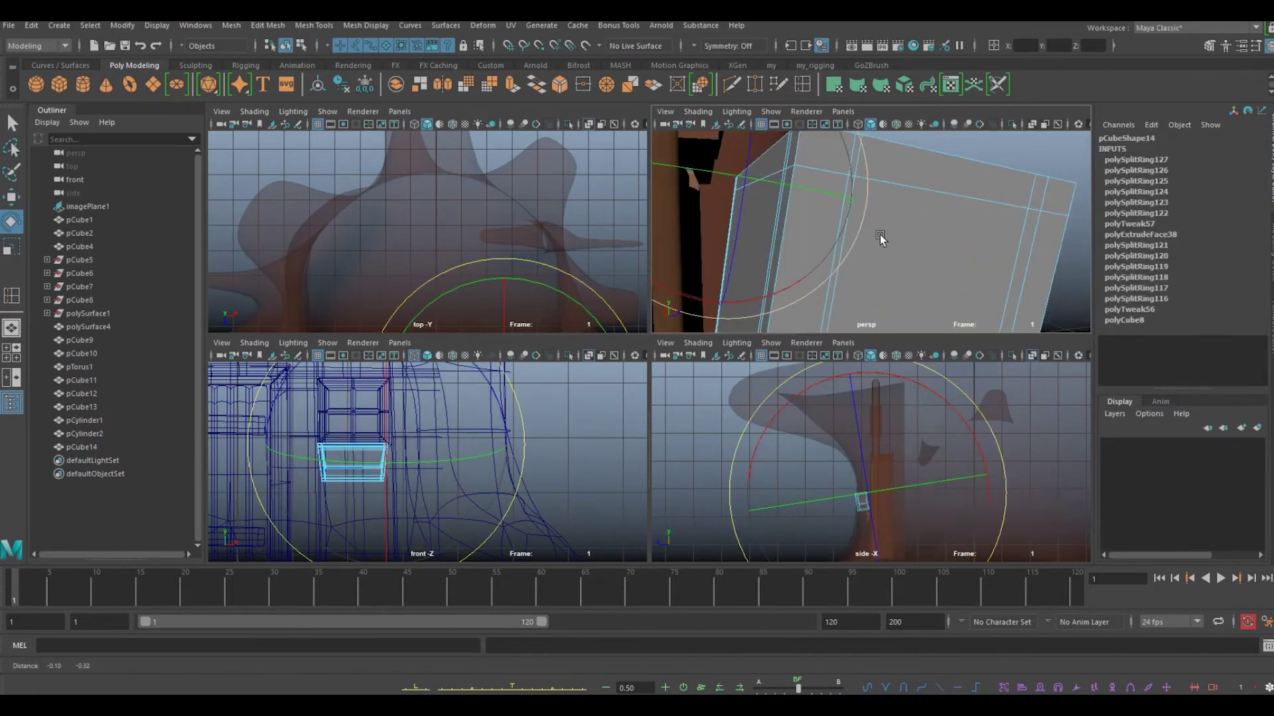
pyautogui.click(880, 233)
pyautogui.hotkey('ctrl', 'e')
pyautogui.moveTo(927, 469); pyautogui.dragTo(998, 458)
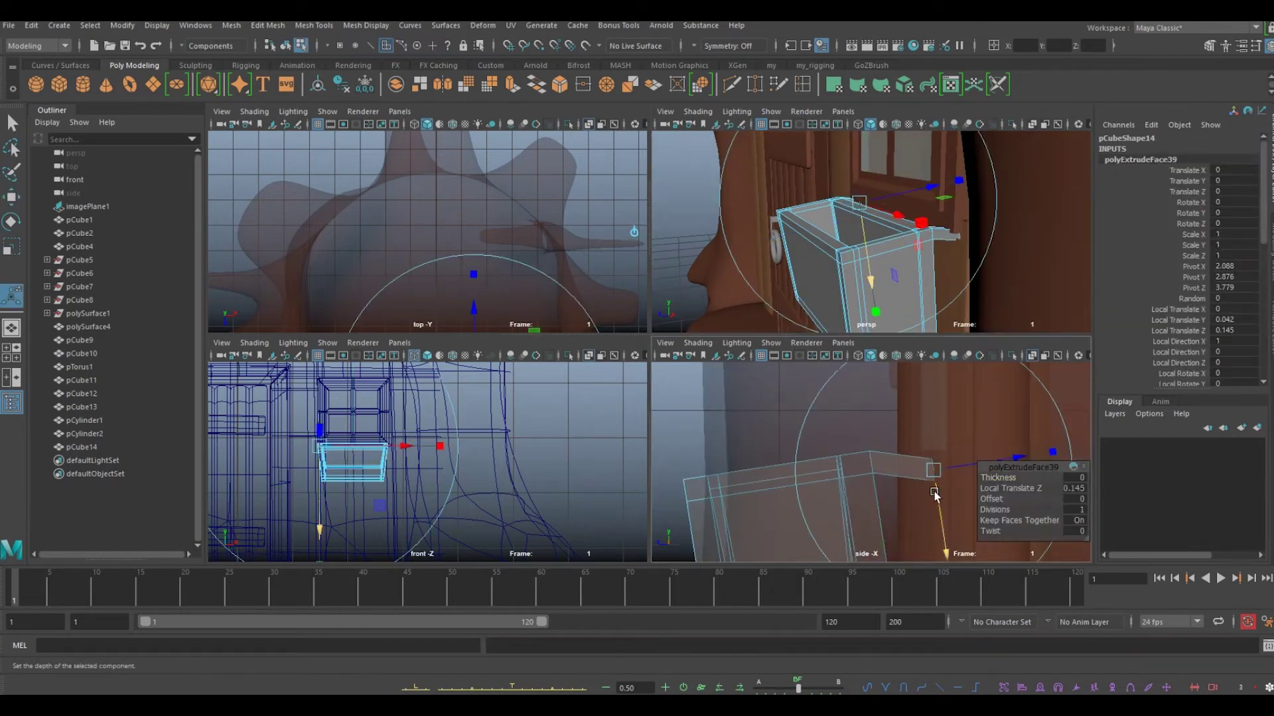
# Scale the box's bottom vertices inward to taper it
pyautogui.keyDown('shift'); pyautogui.moveTo(833, 488); pyautogui.dragTo(816, 510, button='right'); pyautogui.keyUp('shift')
pyautogui.keyDown('alt'); pyautogui.moveTo(896, 253); pyautogui.dragTo(864, 227); pyautogui.keyUp('alt')
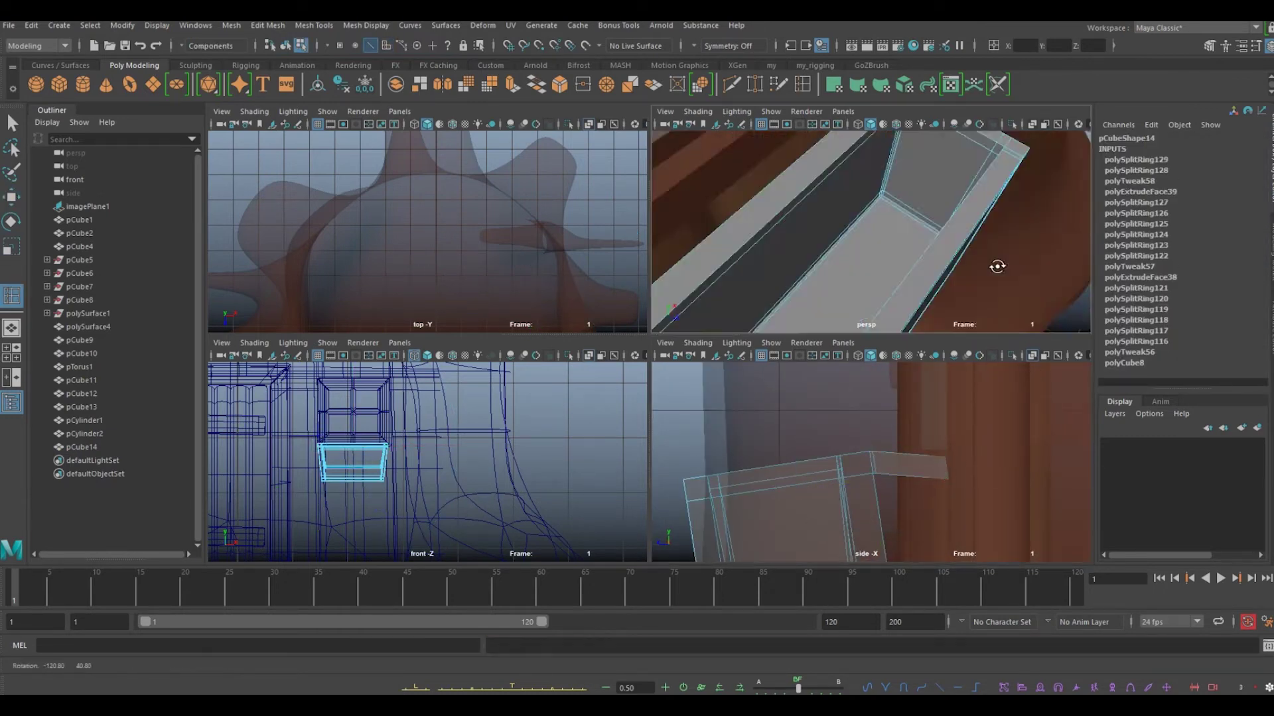
pyautogui.scroll(3, 864, 228)
pyautogui.scroll(-3, 863, 228)
pyautogui.scroll(-3, 704, 239)
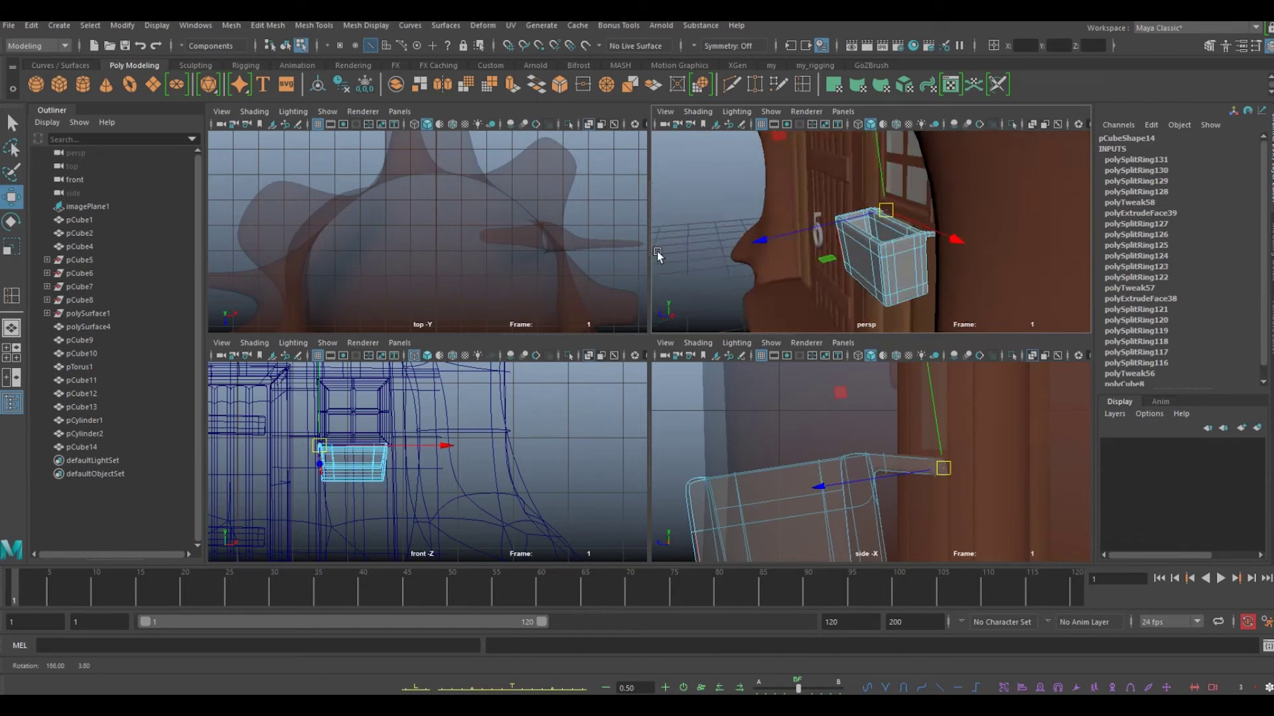
pyautogui.keyDown('alt'); pyautogui.moveTo(657, 252); pyautogui.dragTo(730, 219); pyautogui.keyUp('alt')
pyautogui.press('F9')
pyautogui.moveTo(410, 518); pyautogui.dragTo(298, 464)
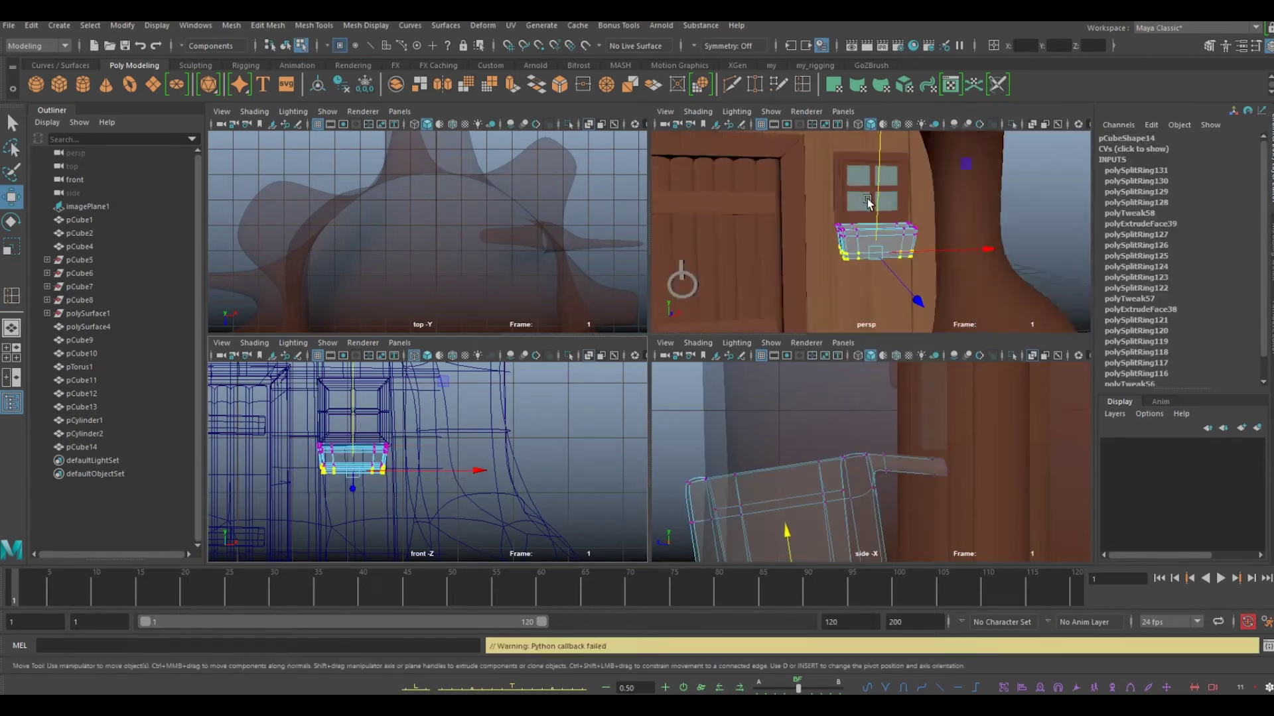
# Give the window box a brown Lambert material
pyautogui.moveTo(931, 232); pyautogui.dragTo(932, 199, button='right')
pyautogui.press('f')
pyautogui.press('f')
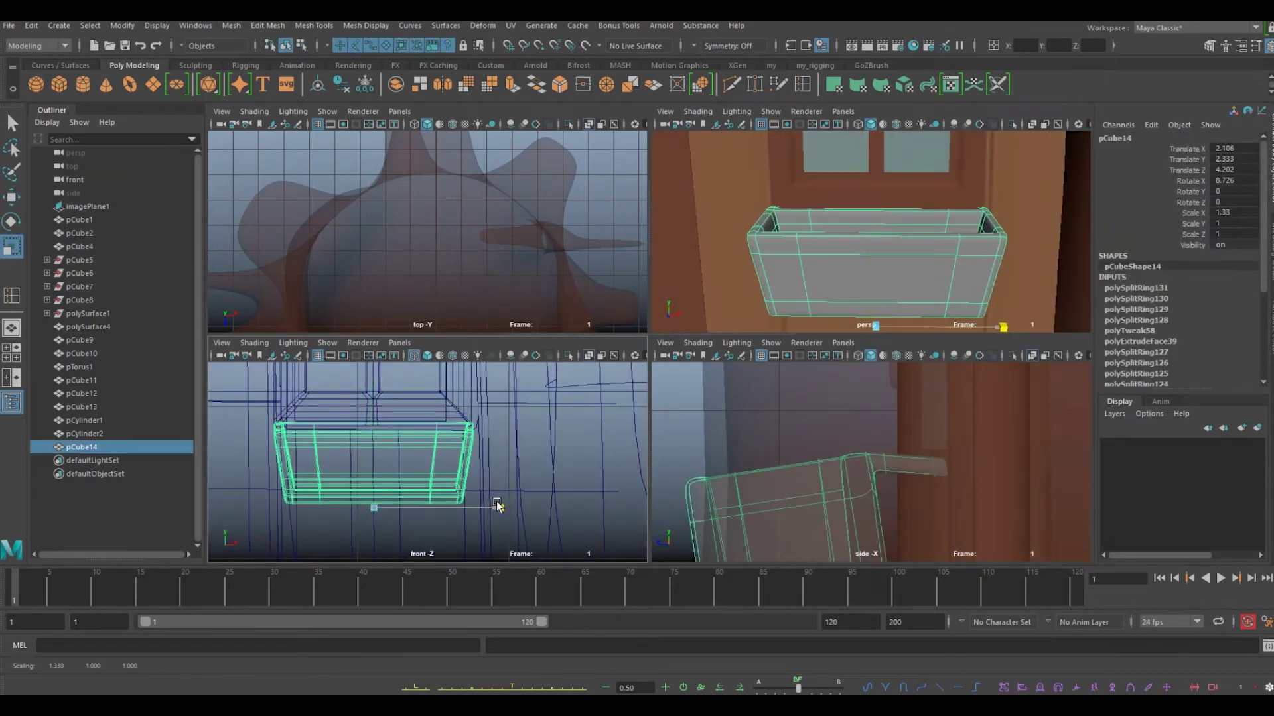
pyautogui.scroll(-5, 873, 238)
pyautogui.scroll(-3, 425, 465)
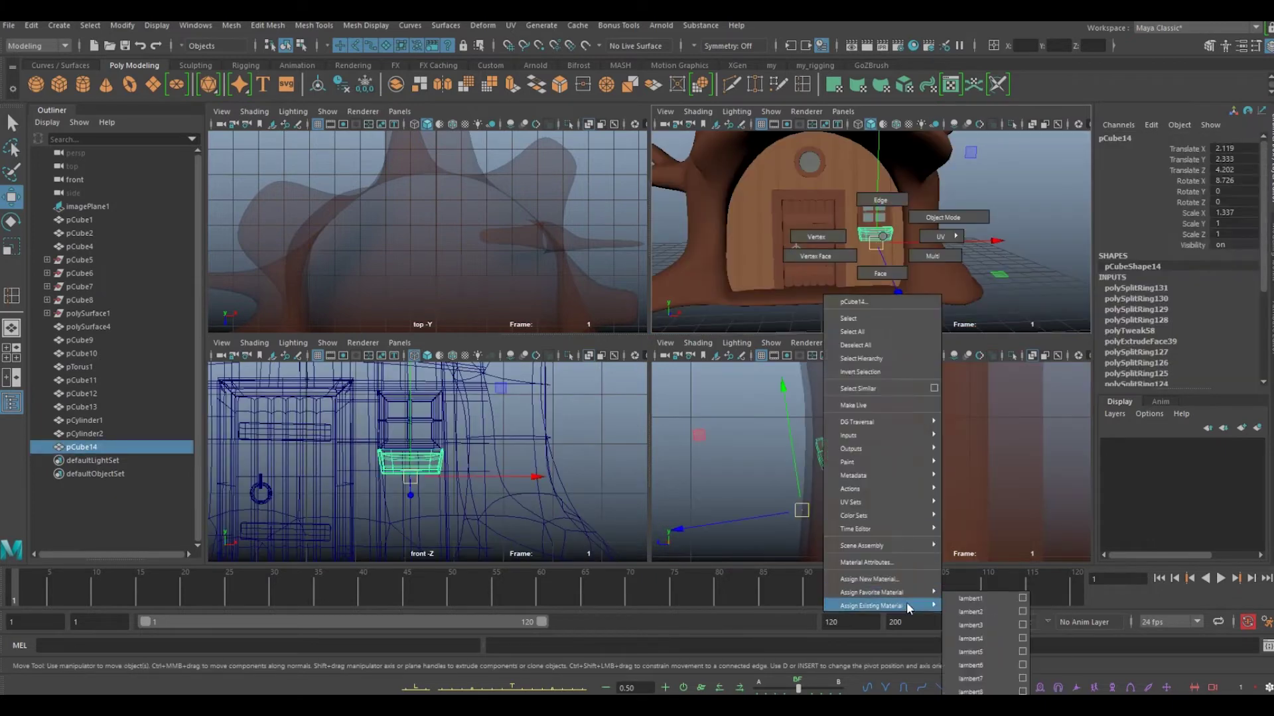
pyautogui.moveTo(873, 237); pyautogui.dragTo(995, 631, button='right')
pyautogui.scroll(5, 923, 244)
pyautogui.click(923, 244)
# Centre the window box's pivot
pyautogui.moveTo(1020, 328)
pyautogui.keyDown('alt'); pyautogui.mouseDown()
pyautogui.moveTo(1041, 178)
pyautogui.moveTo(995, 219)
pyautogui.mouseUp(); pyautogui.keyUp('alt')
pyautogui.click(984, 230)
pyautogui.press('f')
pyautogui.click(122, 25)
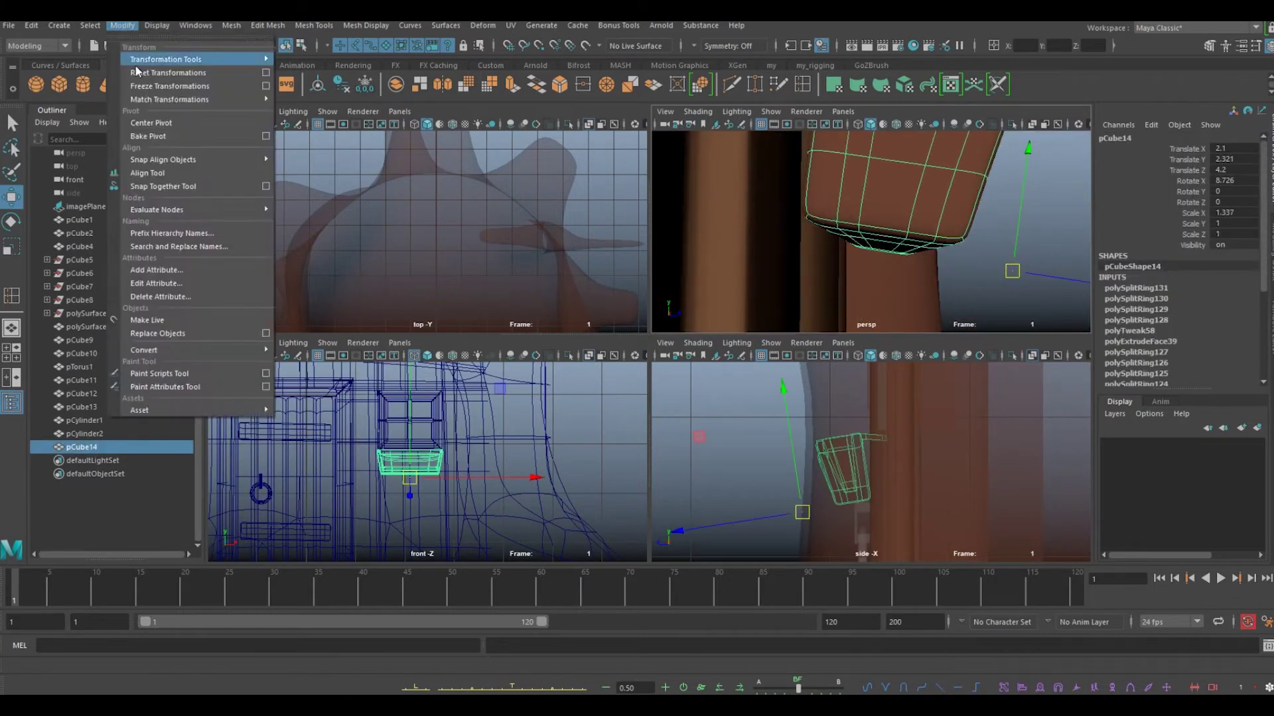
pyautogui.click(145, 123)
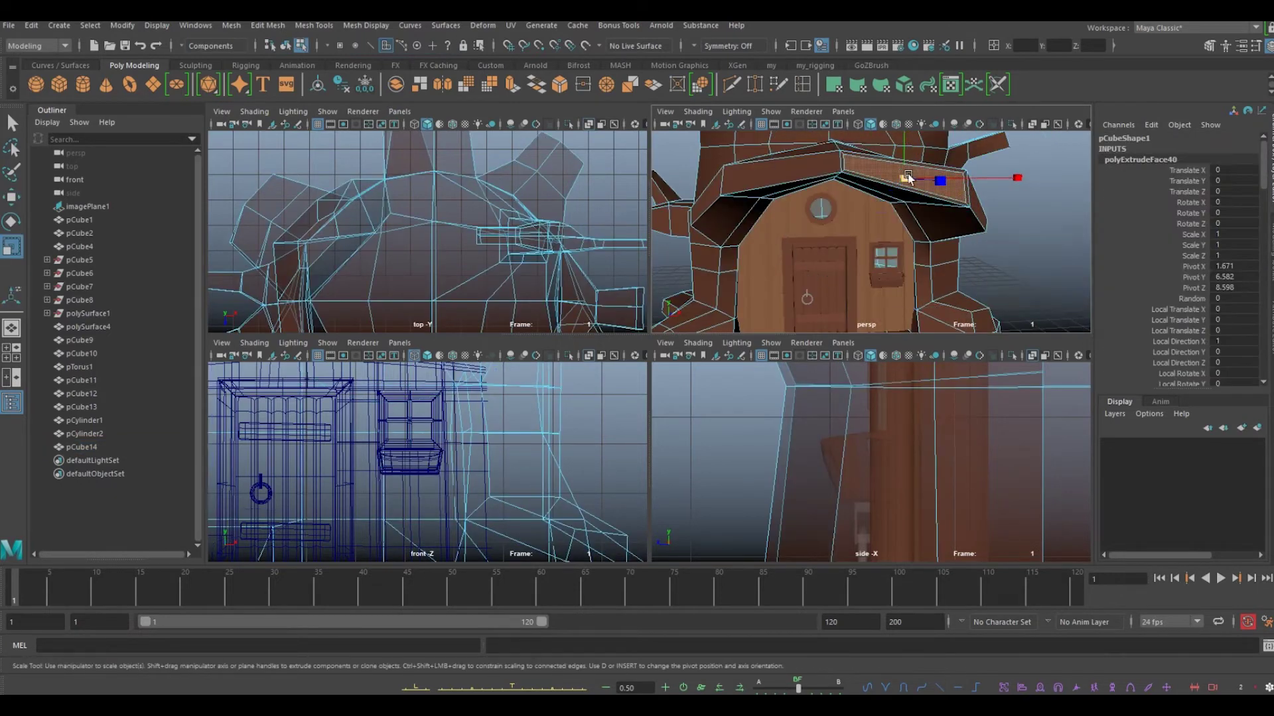
# Extrude several roof-edge faces outward and shrink their tips into points
pyautogui.keyDown('alt'); pyautogui.moveTo(907, 178); pyautogui.dragTo(947, 208); pyautogui.keyUp('alt')
pyautogui.keyDown('shift'); pyautogui.moveTo(955, 245); pyautogui.dragTo(975, 265, button='right'); pyautogui.keyUp('shift')
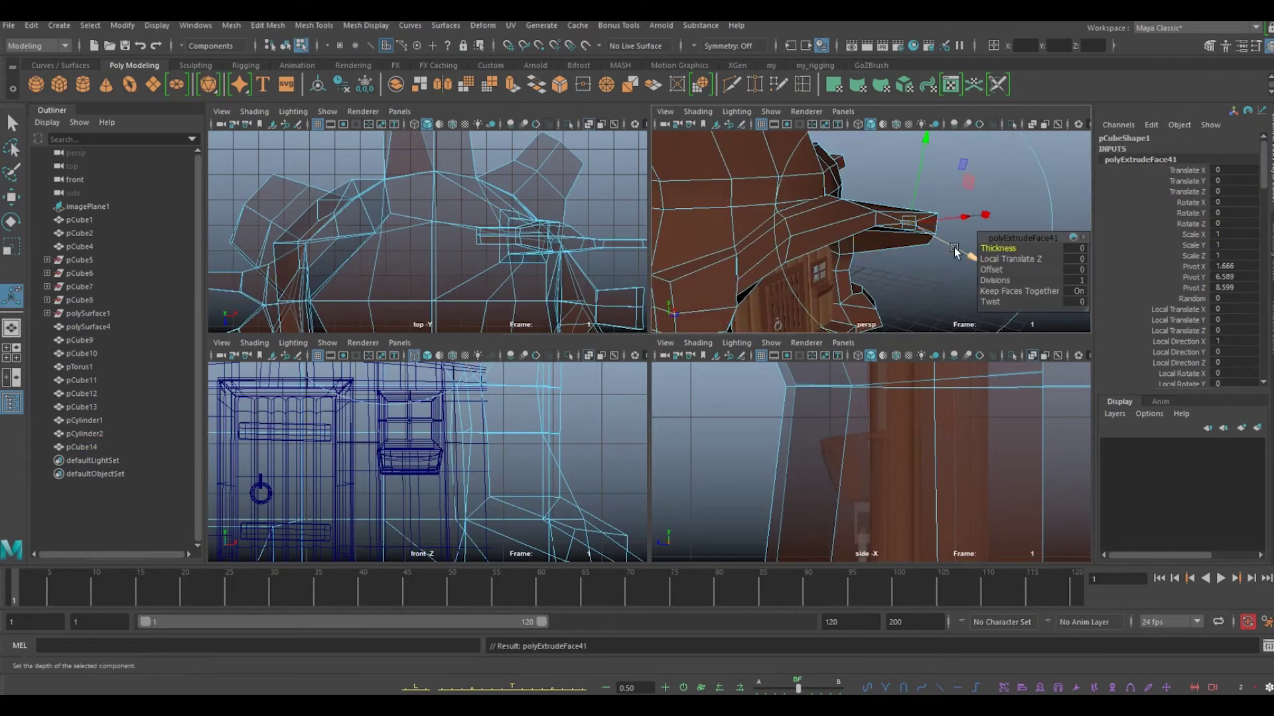
pyautogui.moveTo(929, 279)
pyautogui.mouseDown()
pyautogui.moveTo(977, 311)
pyautogui.moveTo(982, 219)
pyautogui.mouseUp()
pyautogui.hotkey('ctrl', 'e')
pyautogui.hotkey('ctrl', 'e')
pyautogui.moveTo(952, 304)
pyautogui.keyDown('alt'); pyautogui.mouseDown()
pyautogui.moveTo(894, 279)
pyautogui.moveTo(902, 285)
pyautogui.mouseUp(); pyautogui.keyUp('alt')
pyautogui.press('r')
pyautogui.moveTo(909, 284); pyautogui.dragTo(960, 211)
pyautogui.moveTo(924, 287)
pyautogui.keyDown('alt'); pyautogui.mouseDown()
pyautogui.moveTo(828, 202)
pyautogui.moveTo(877, 210)
pyautogui.moveTo(783, 178)
pyautogui.mouseUp(); pyautogui.keyUp('alt')
pyautogui.hotkey('ctrl', 'e')
pyautogui.hotkey('ctrl', 'e')
pyautogui.hotkey('ctrl', 'e')
pyautogui.moveTo(737, 233)
pyautogui.mouseDown()
pyautogui.moveTo(706, 229)
pyautogui.moveTo(882, 289)
pyautogui.moveTo(985, 264)
pyautogui.moveTo(933, 265)
pyautogui.moveTo(918, 247)
pyautogui.mouseUp()
# Extrude more roof-edge faces, toggling smooth preview with 3 and 1
pyautogui.press('3')
pyautogui.click(918, 247)
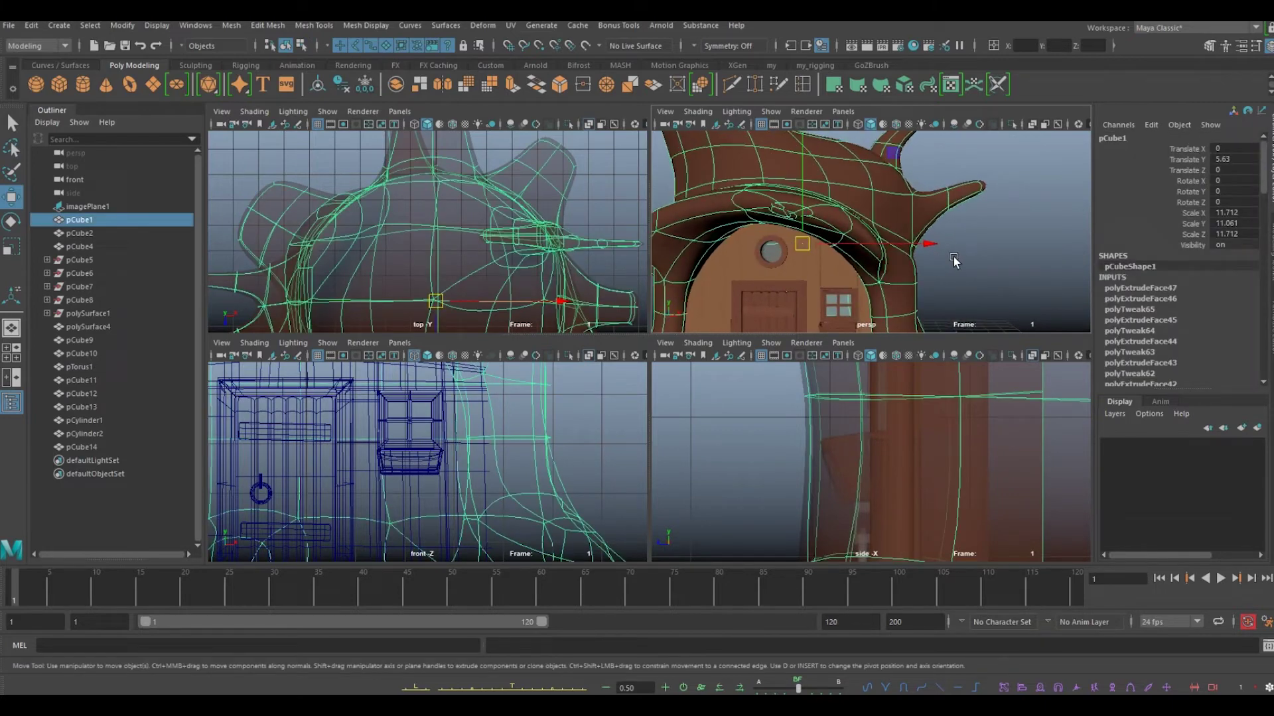
pyautogui.press('1')
pyautogui.press('F11')
pyautogui.click(829, 262)
pyautogui.hotkey('ctrl', 'e')
pyautogui.press('r')
pyautogui.keyDown('alt'); pyautogui.moveTo(842, 273); pyautogui.dragTo(916, 282); pyautogui.keyUp('alt')
pyautogui.click(921, 284)
pyautogui.hotkey('ctrl', 'e')
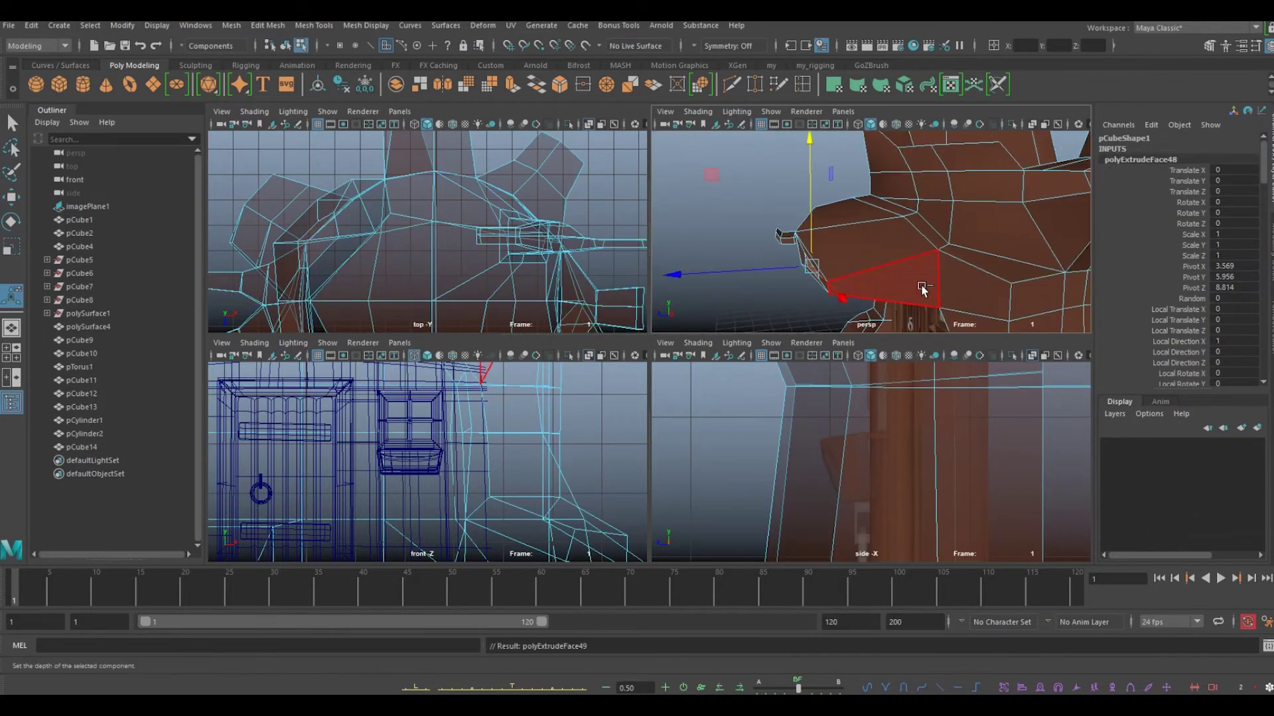
pyautogui.moveTo(790, 179)
pyautogui.keyDown('alt'); pyautogui.mouseDown()
pyautogui.moveTo(863, 219)
pyautogui.moveTo(974, 249)
pyautogui.moveTo(929, 242)
pyautogui.mouseUp(); pyautogui.keyUp('alt')
pyautogui.press('F8')
pyautogui.press('3')
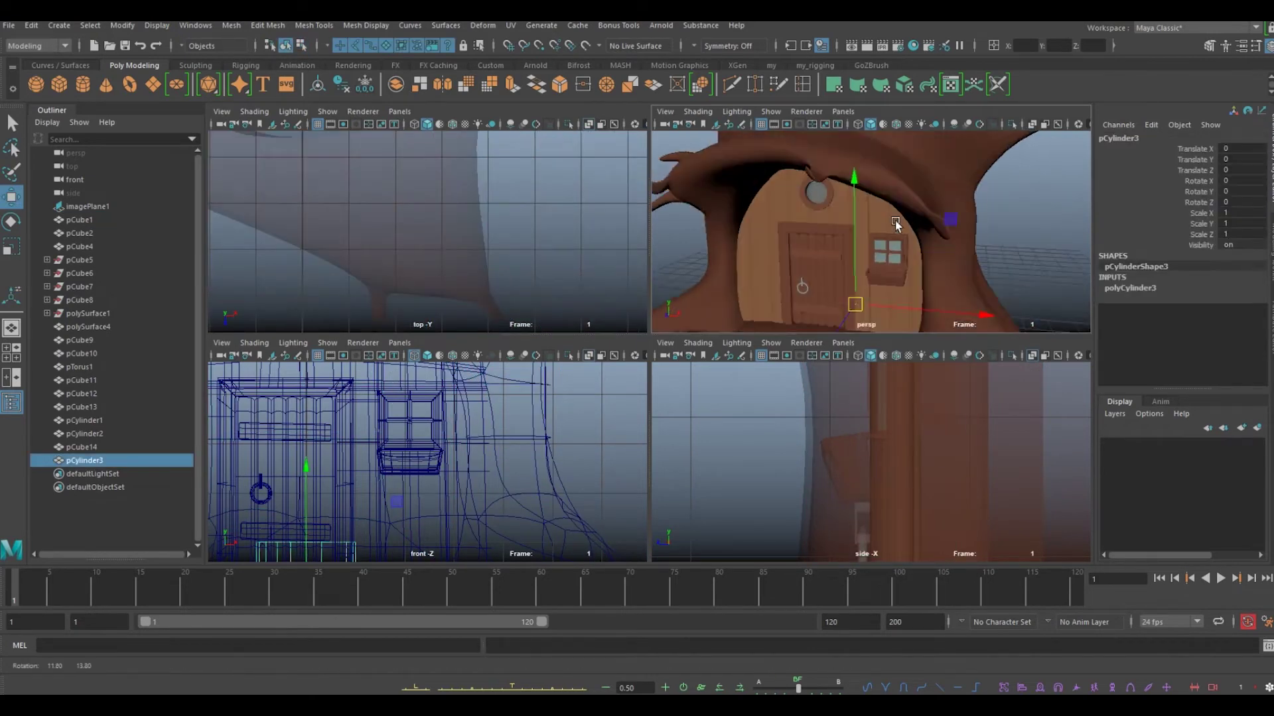
# Make pCylinder3 thin, move it beside the door, and extrude it
pyautogui.moveTo(835, 217)
pyautogui.keyDown('alt'); pyautogui.mouseDown()
pyautogui.moveTo(928, 252)
pyautogui.moveTo(862, 166)
pyautogui.mouseUp(); pyautogui.keyUp('alt')
pyautogui.moveTo(982, 262); pyautogui.dragTo(928, 246)
pyautogui.keyDown('alt'); pyautogui.moveTo(863, 219); pyautogui.dragTo(829, 199); pyautogui.keyUp('alt')
pyautogui.moveTo(909, 209)
pyautogui.mouseDown()
pyautogui.moveTo(889, 212)
pyautogui.moveTo(1007, 248)
pyautogui.moveTo(1006, 301)
pyautogui.moveTo(781, 213)
pyautogui.moveTo(966, 264)
pyautogui.moveTo(895, 265)
pyautogui.moveTo(904, 290)
pyautogui.mouseUp()
pyautogui.hotkey('ctrl', 'e')
pyautogui.press('w')
pyautogui.click(863, 196)
pyautogui.hotkey('ctrl', 'e')
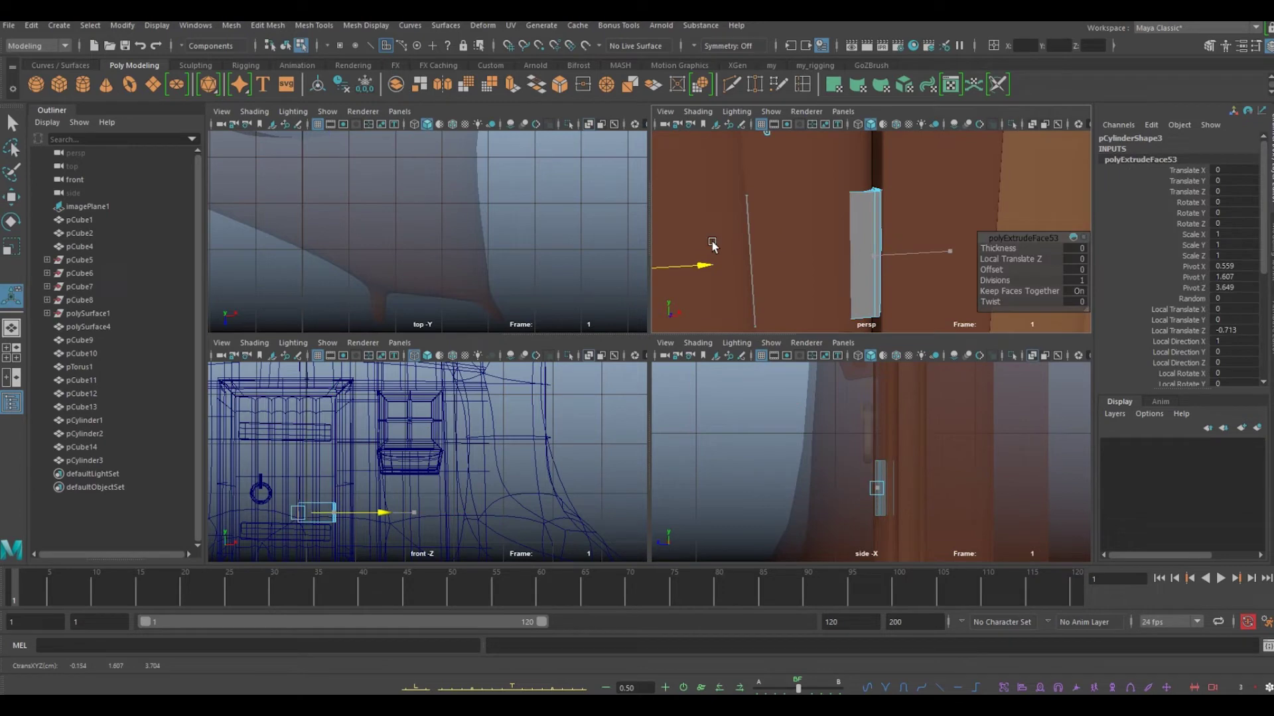
# Extend the thin cylinder's end face outward into a bent rod
pyautogui.keyDown('alt'); pyautogui.moveTo(876, 218); pyautogui.dragTo(754, 199); pyautogui.keyUp('alt')
pyautogui.press('w')
pyautogui.press('F8')
pyautogui.moveTo(989, 233)
pyautogui.keyDown('alt'); pyautogui.mouseDown()
pyautogui.moveTo(970, 257)
pyautogui.moveTo(863, 232)
pyautogui.mouseUp(); pyautogui.keyUp('alt')
pyautogui.moveTo(730, 219); pyautogui.dragTo(730, 252, button='right')
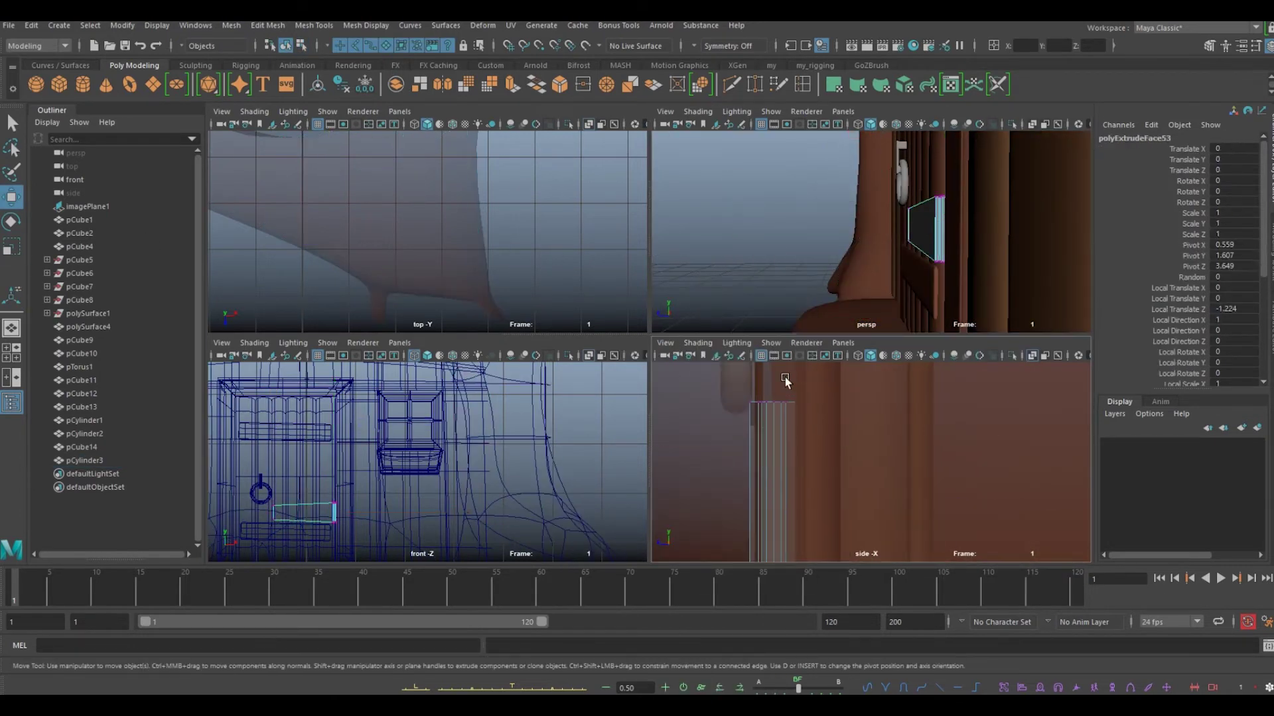
pyautogui.moveTo(785, 377); pyautogui.dragTo(715, 494)
pyautogui.press('F8')
# Create pCylinder4 and turn it sideways with Rotate X 90
pyautogui.moveTo(829, 233)
pyautogui.keyDown('alt'); pyautogui.mouseDown()
pyautogui.moveTo(874, 274)
pyautogui.moveTo(830, 146)
pyautogui.mouseUp(); pyautogui.keyUp('alt')
pyautogui.keyDown('alt'); pyautogui.moveTo(831, 146); pyautogui.dragTo(823, 219, button='right'); pyautogui.keyUp('alt')
pyautogui.keyDown('shift'); pyautogui.moveTo(823, 219); pyautogui.dragTo(818, 286, button='right'); pyautogui.keyUp('shift')
pyautogui.press('Return')
pyautogui.click(1127, 288)
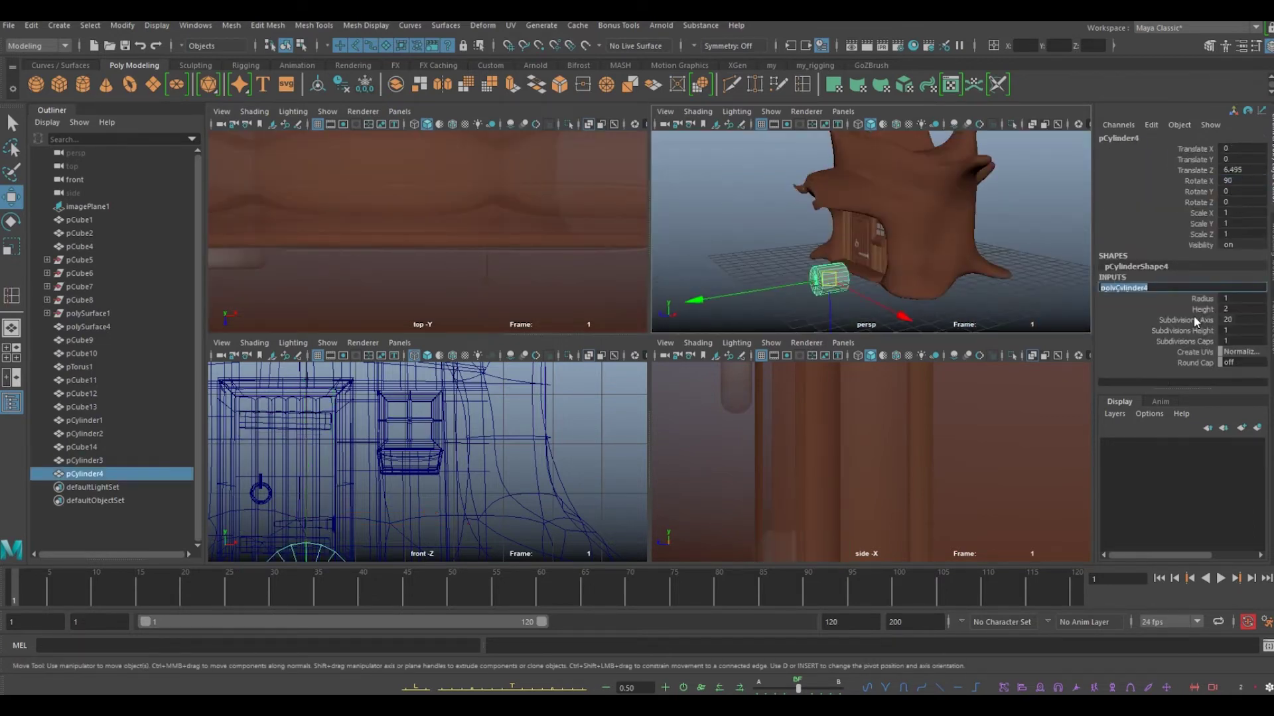
# Give the small cylinder 10 axis subdivisions and insert edge loops around it
pyautogui.press('Return')
pyautogui.press('f')
pyautogui.click(1182, 330)
pyautogui.moveTo(783, 266); pyautogui.dragTo(769, 225, button='right')
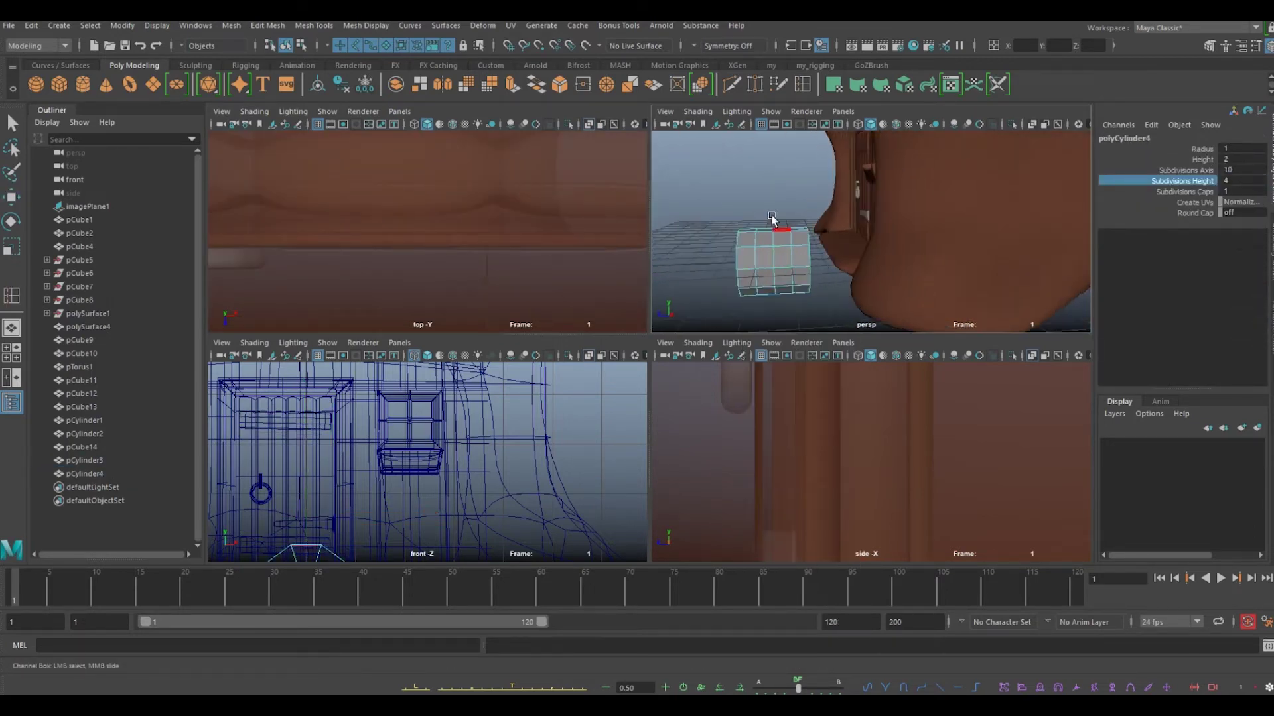
pyautogui.keyDown('alt'); pyautogui.moveTo(770, 226); pyautogui.dragTo(811, 211); pyautogui.keyUp('alt')
pyautogui.keyDown('shift'); pyautogui.moveTo(796, 199); pyautogui.dragTo(716, 166, button='right'); pyautogui.keyUp('shift')
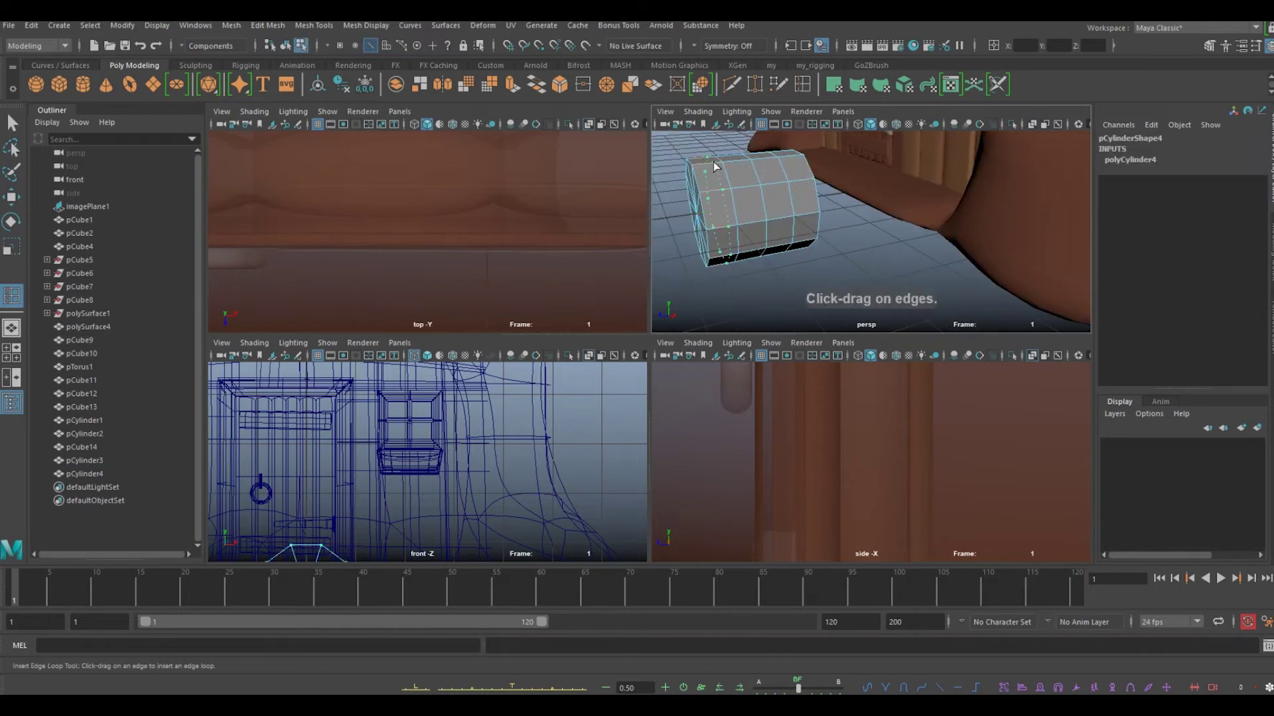
pyautogui.click(788, 232)
# Select the small cylinder and move it down slightly
pyautogui.moveTo(788, 232)
pyautogui.keyDown('alt'); pyautogui.mouseDown()
pyautogui.moveTo(806, 245)
pyautogui.moveTo(822, 233)
pyautogui.mouseUp(); pyautogui.keyUp('alt')
pyautogui.press('F8')
pyautogui.press('r')
pyautogui.click(796, 225)
pyautogui.press('w')
pyautogui.press('f')
pyautogui.press('f')
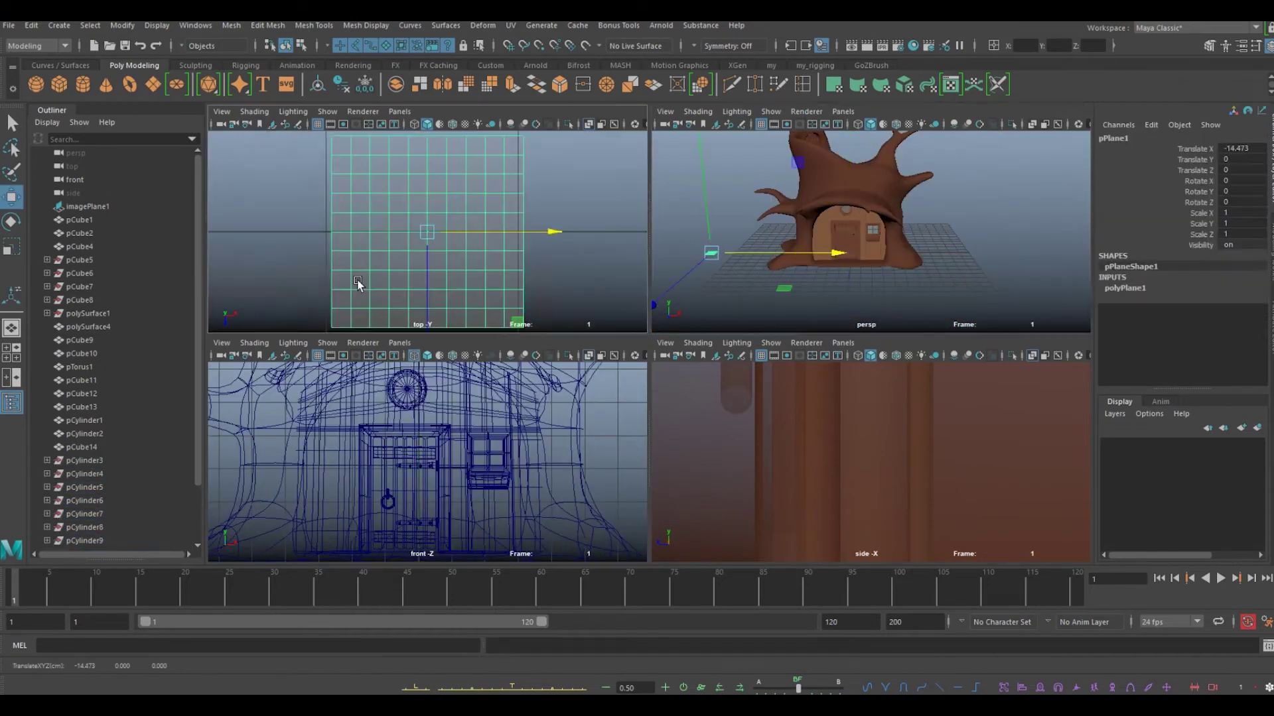
# Pull the plane's top vertex into a point and add an edge loop across it
pyautogui.press('Return')
pyautogui.scroll(-3, 431, 218)
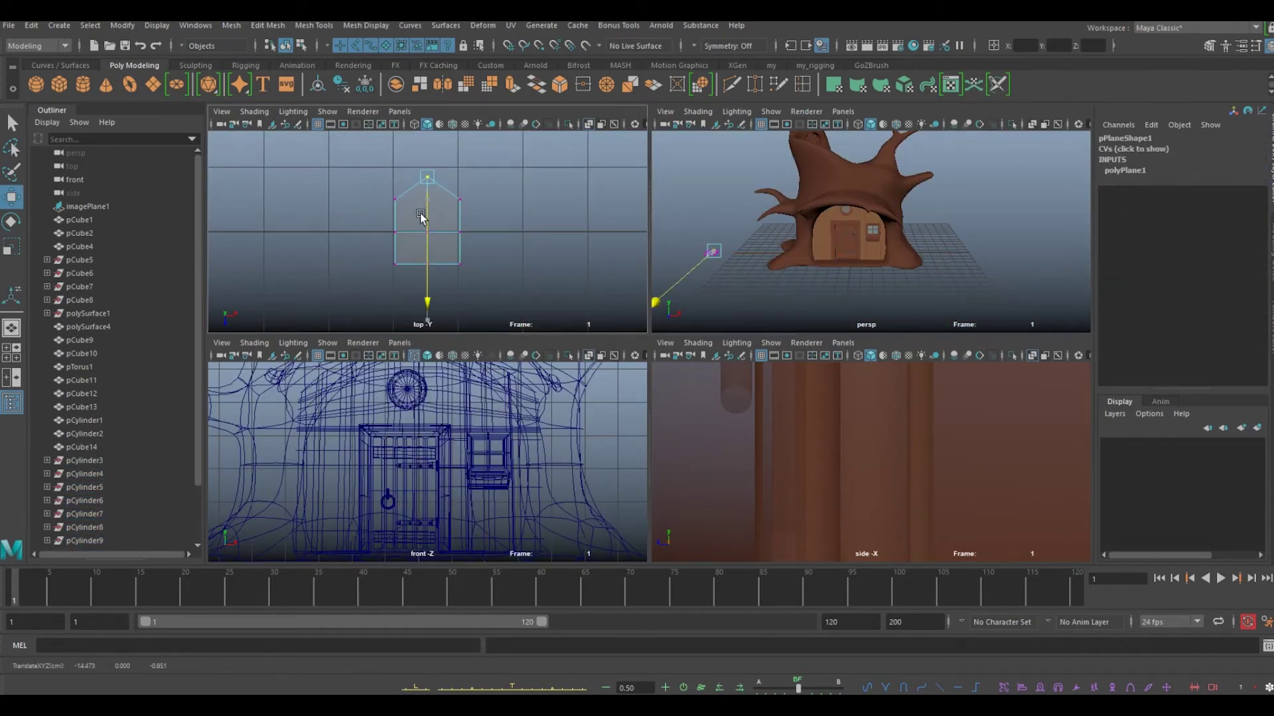
pyautogui.moveTo(438, 306); pyautogui.dragTo(439, 289)
pyautogui.click(422, 188)
pyautogui.rightClick(455, 278)
pyautogui.click(398, 278)
pyautogui.click(463, 274)
pyautogui.press('w')
# Move the leaf's vertices down to refine its outline and adjust the leaf's pivot
pyautogui.press('F8')
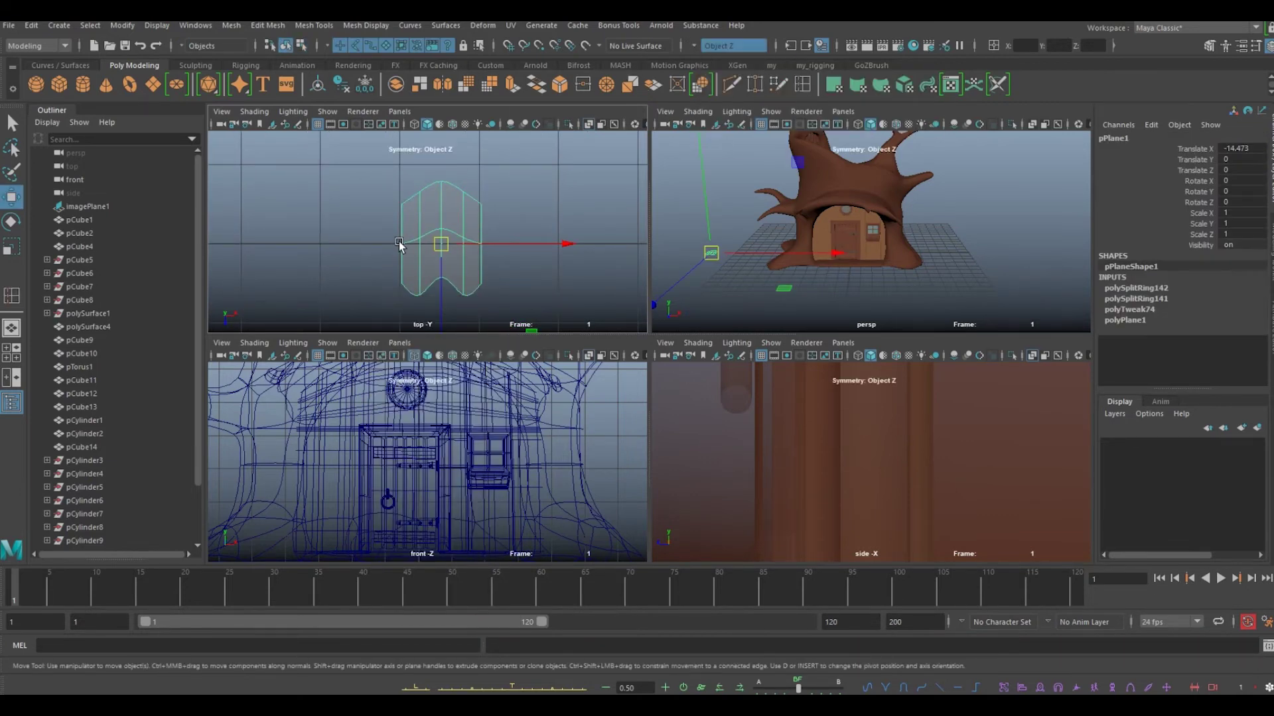
pyautogui.press('F8')
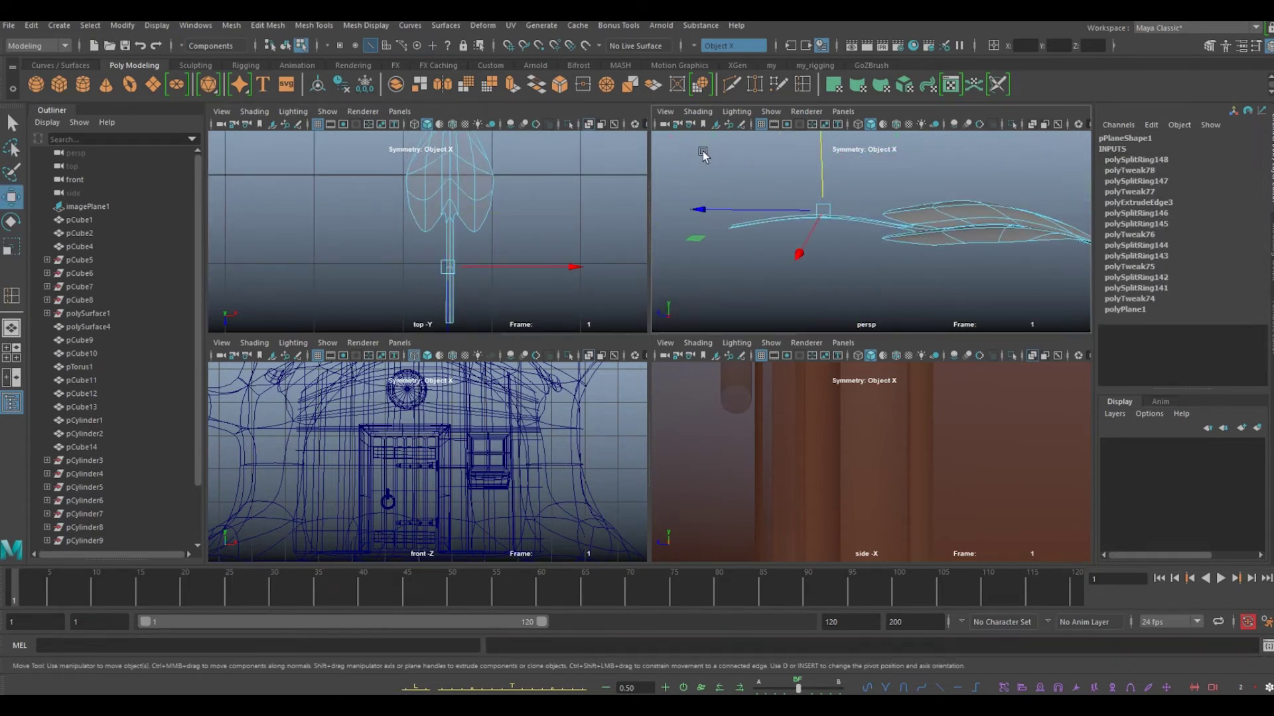
pyautogui.moveTo(703, 154); pyautogui.dragTo(829, 176, button='middle')
pyautogui.keyDown('alt'); pyautogui.moveTo(867, 259); pyautogui.dragTo(826, 192); pyautogui.keyUp('alt')
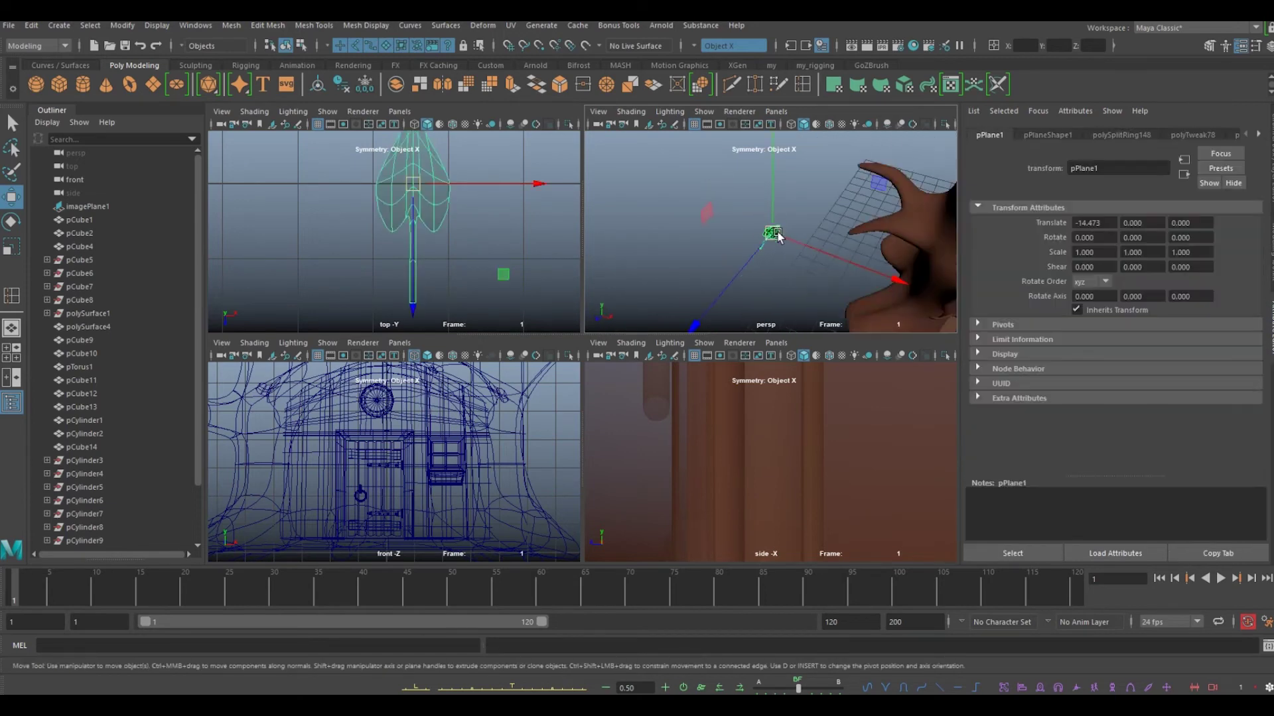
pyautogui.press('f')
pyautogui.press('d')
pyautogui.press('f')
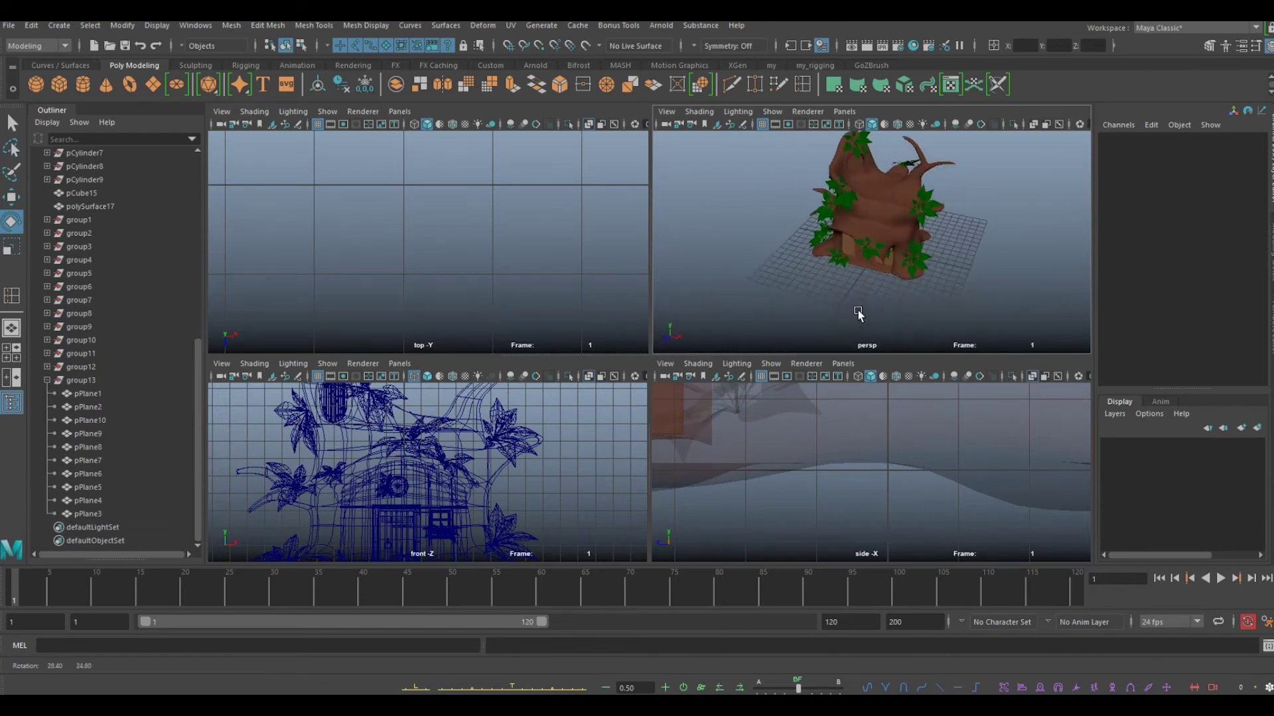
# Scale the new plane to cover the ground and give it a green Lambert material
pyautogui.press('r')
pyautogui.moveTo(869, 253); pyautogui.dragTo(1127, 291)
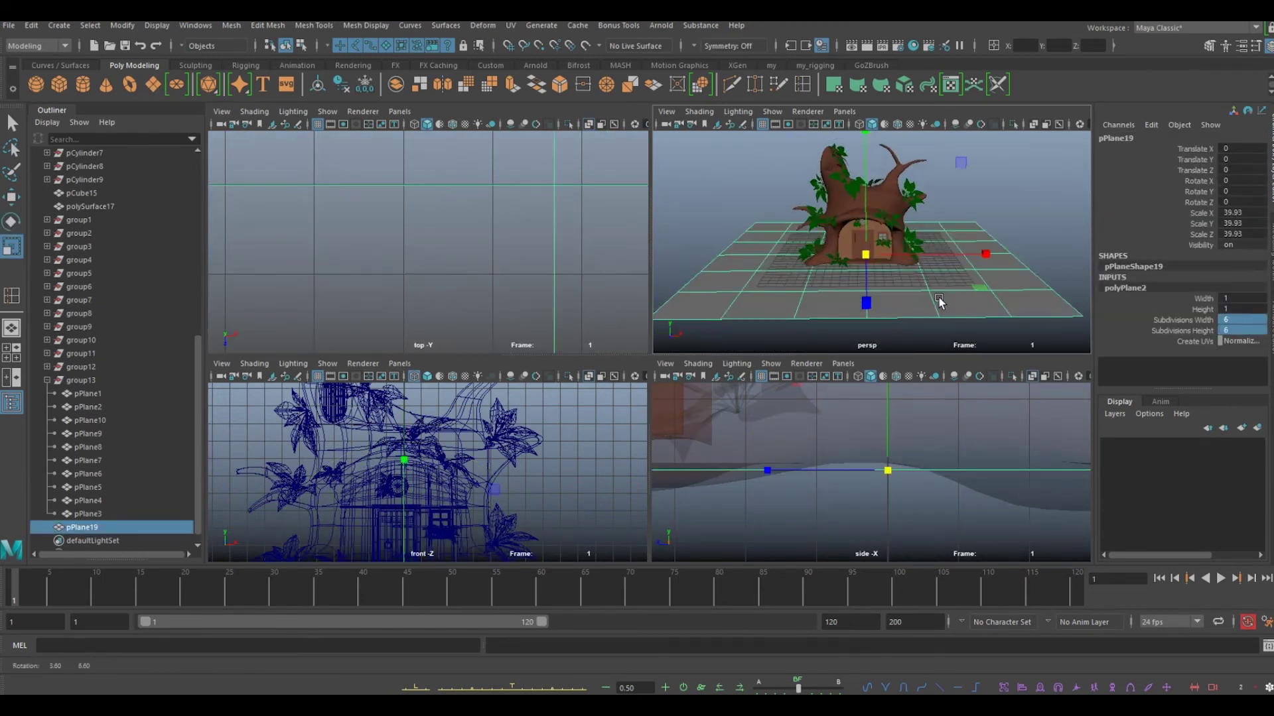
pyautogui.moveTo(894, 276); pyautogui.dragTo(825, 500, button='right')
pyautogui.click(1004, 278)
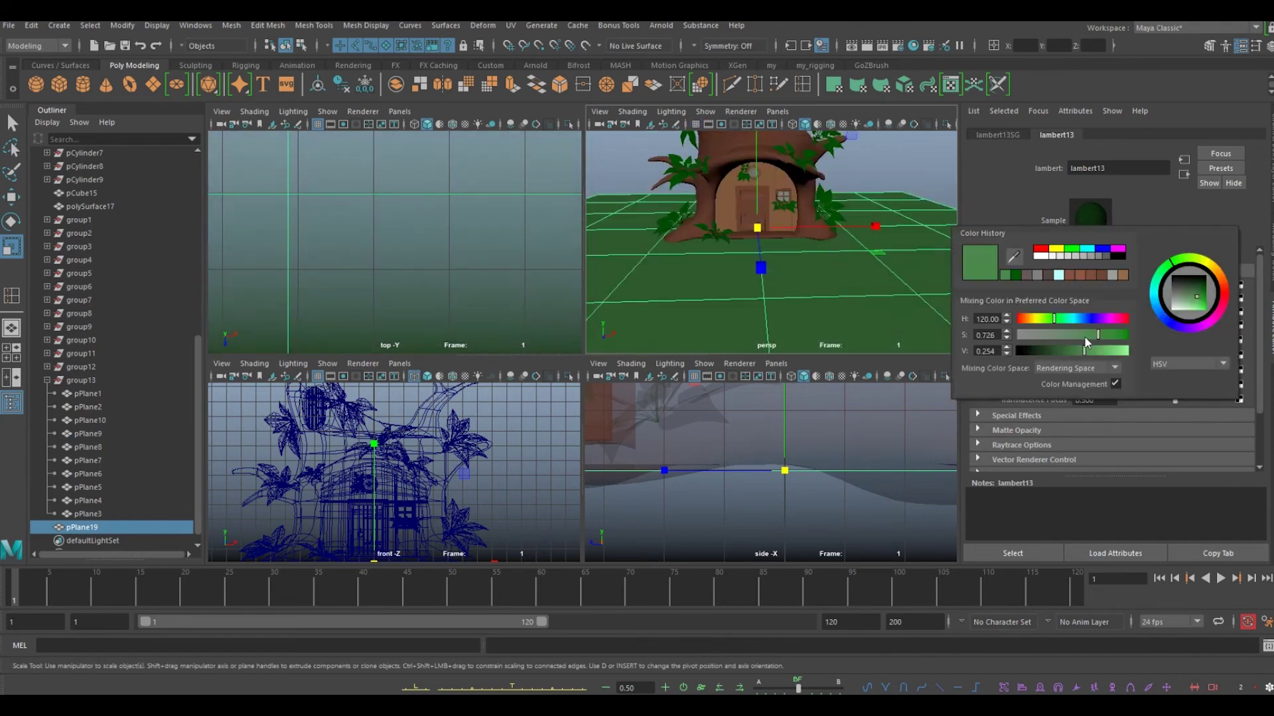
pyautogui.hotkey('ctrl', 'a')
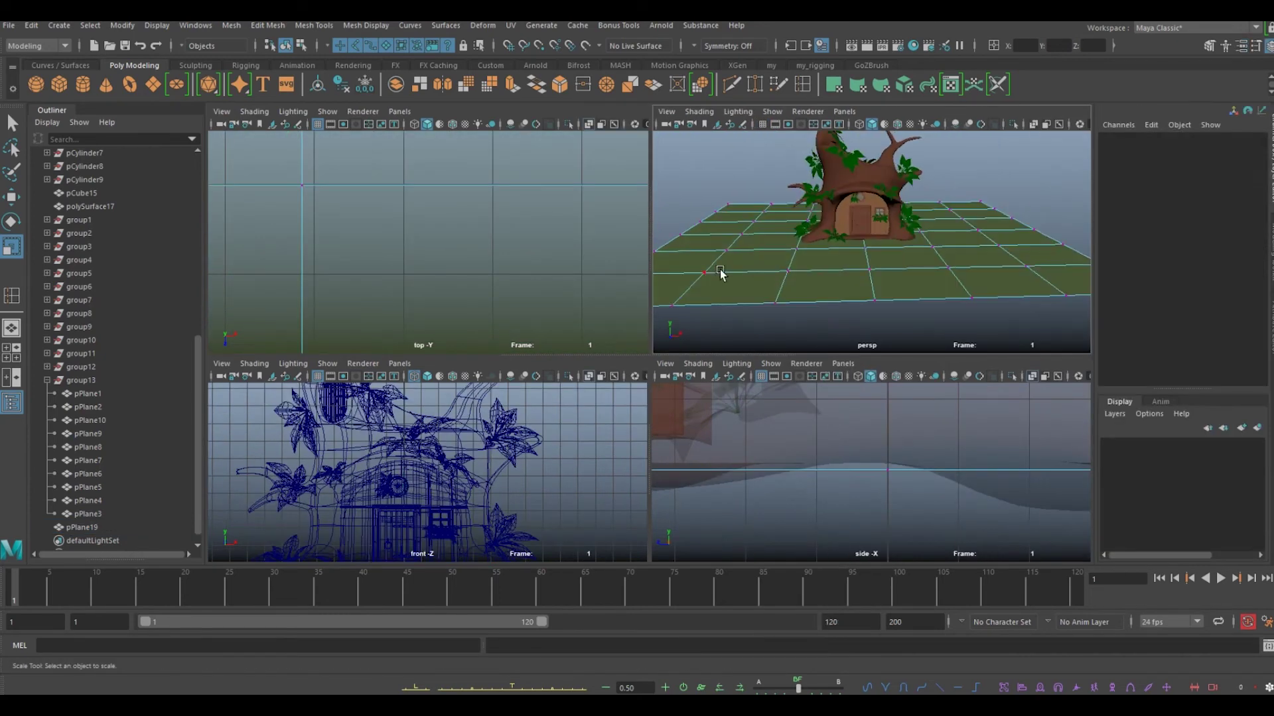
# Raise gentle hills on the ground with Soft Select and create a new cube for a post
pyautogui.press('F9')
pyautogui.press('w')
pyautogui.press('b')
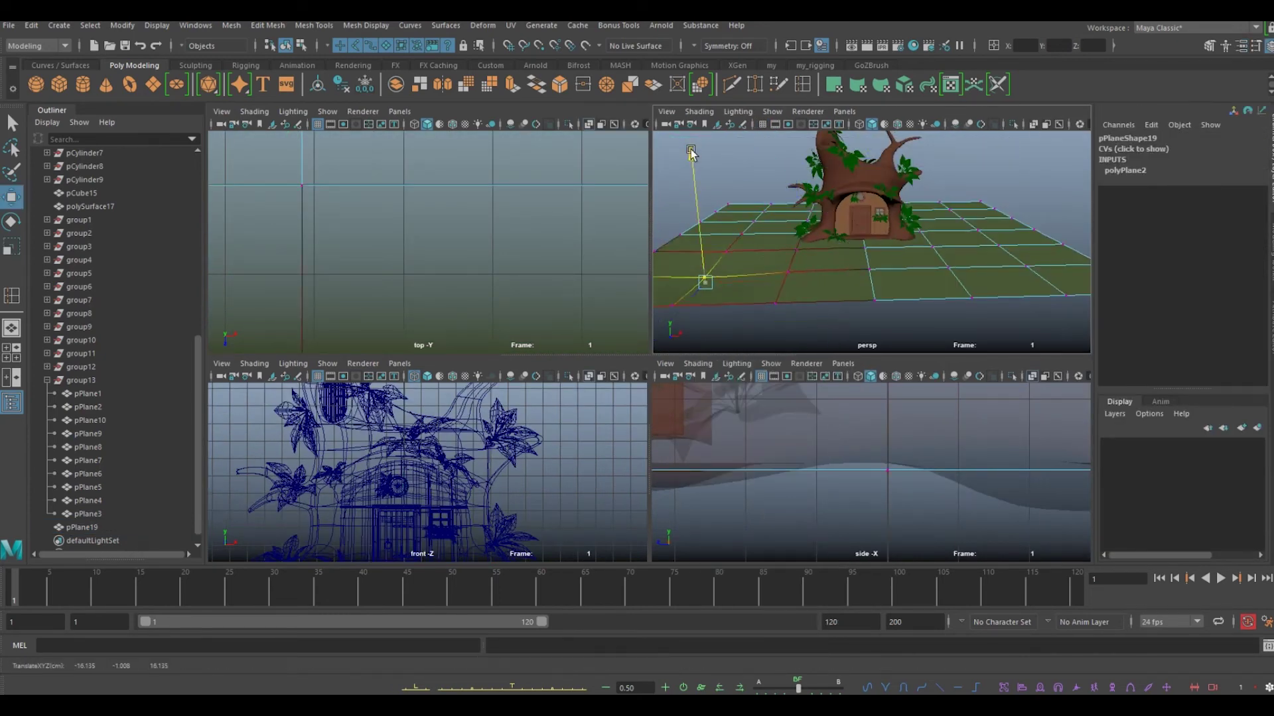
pyautogui.press('F8')
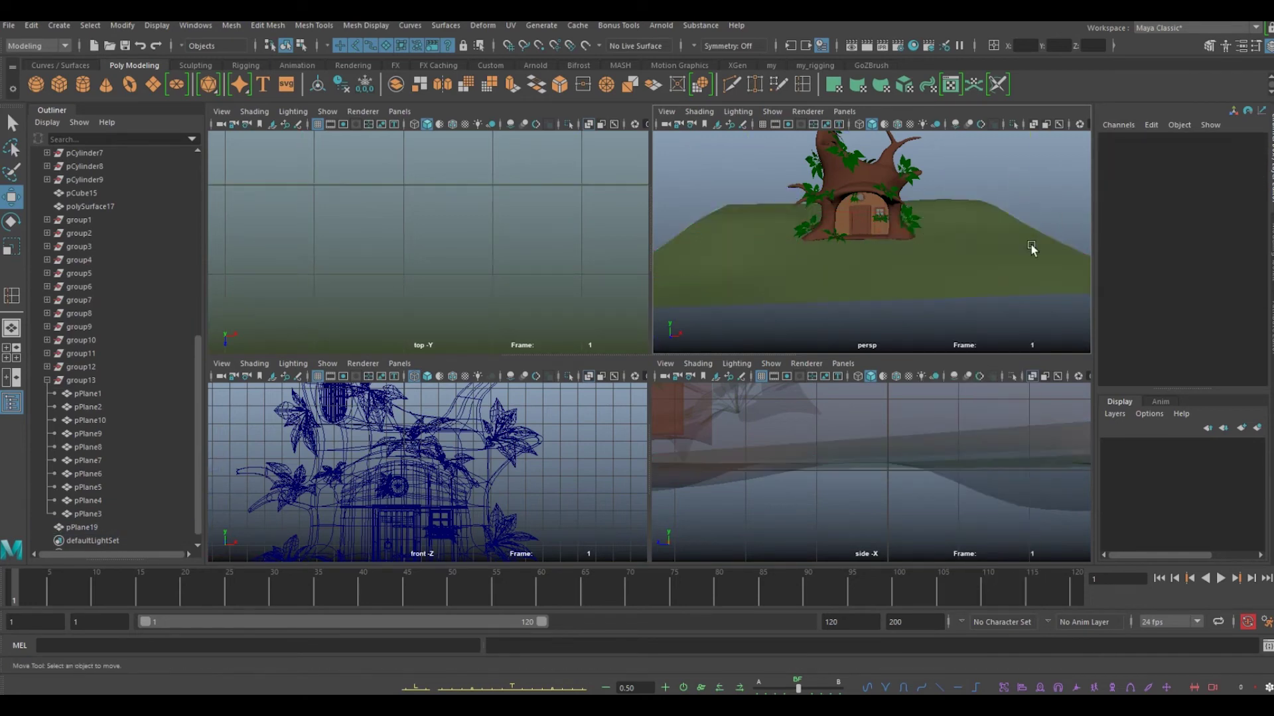
pyautogui.scroll(3, 995, 279)
pyautogui.click(986, 304)
pyautogui.hotkey('shift', 'f')
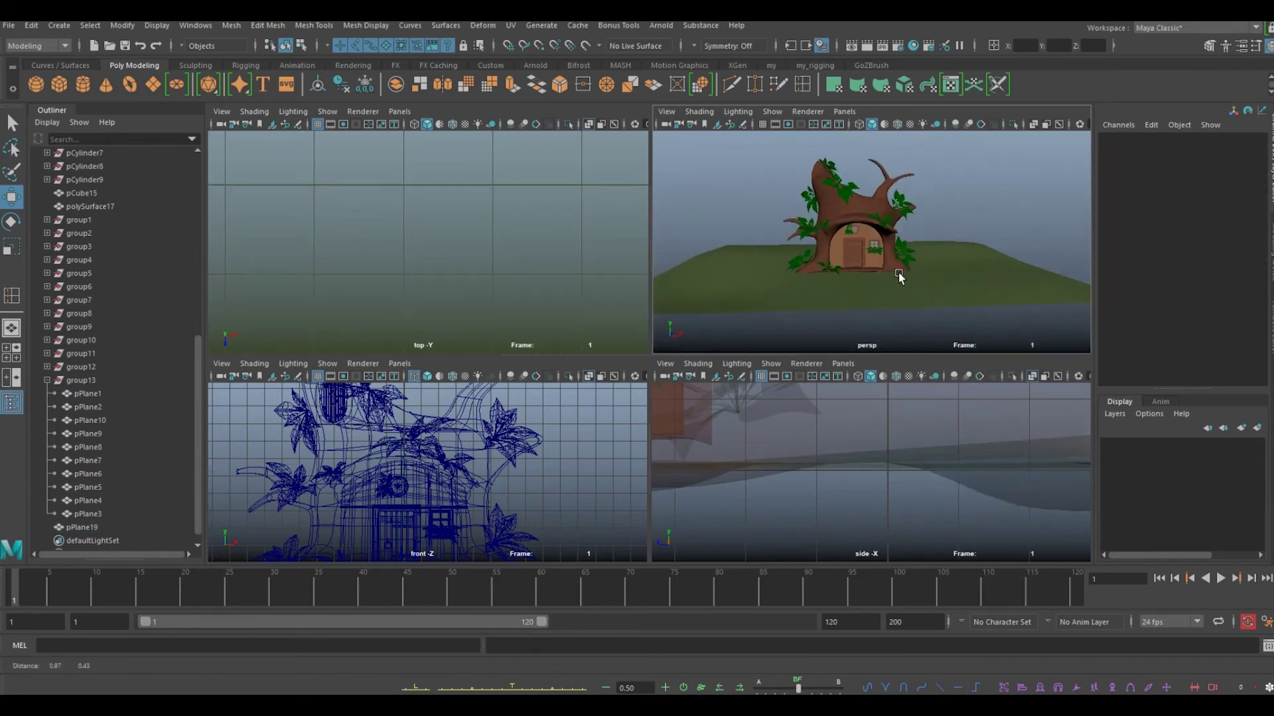
pyautogui.click(59, 84)
pyautogui.scroll(3, 763, 217)
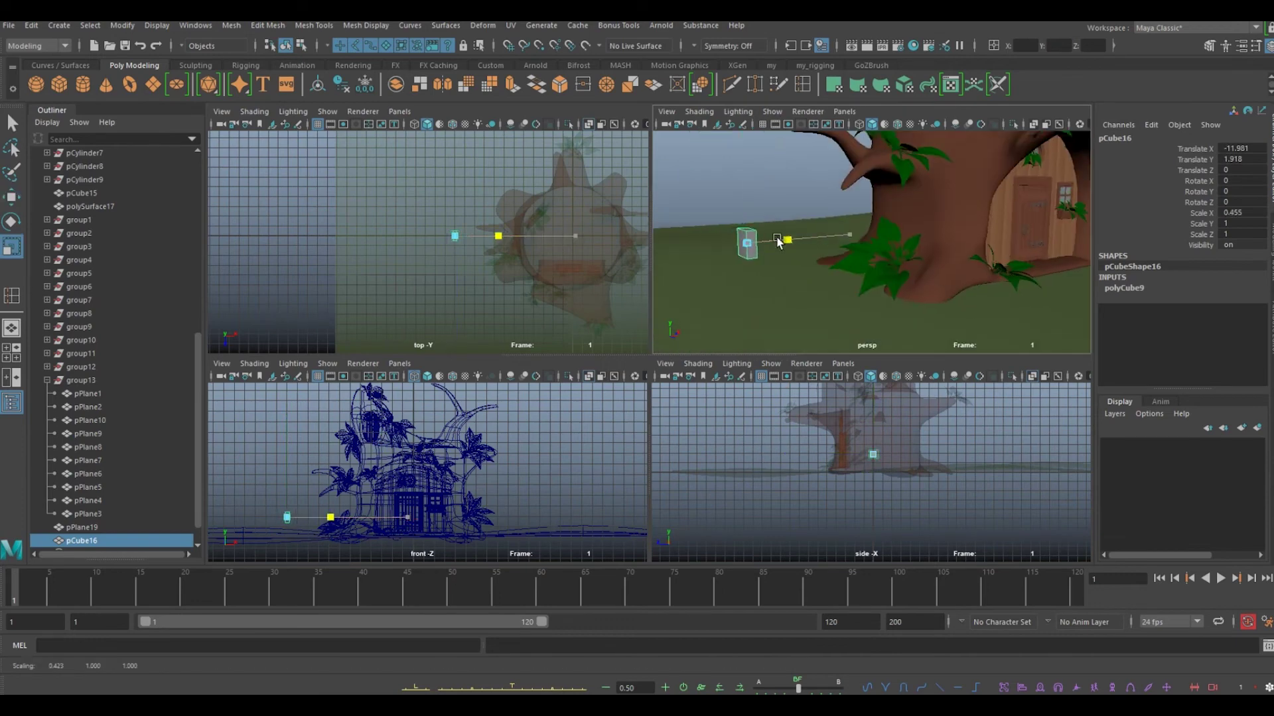
# Scale the cube into a tall thin post with 4 height subdivisions
pyautogui.press('r')
pyautogui.moveTo(748, 243)
pyautogui.mouseDown()
pyautogui.moveTo(789, 196)
pyautogui.moveTo(818, 288)
pyautogui.mouseUp()
pyautogui.click(1124, 288)
pyautogui.moveTo(1183, 330); pyautogui.dragTo(1183, 351)
pyautogui.moveTo(1003, 280); pyautogui.dragTo(1015, 280, button='middle')
pyautogui.moveTo(1015, 281)
pyautogui.keyDown('alt'); pyautogui.mouseDown()
pyautogui.moveTo(752, 267)
pyautogui.moveTo(816, 265)
pyautogui.moveTo(814, 276)
pyautogui.moveTo(884, 298)
pyautogui.moveTo(796, 278)
pyautogui.moveTo(1054, 225)
pyautogui.moveTo(995, 219)
pyautogui.mouseUp(); pyautogui.keyUp('alt')
# Duplicate the post twice with Ctrl+D to extend the fence line
pyautogui.hotkey('ctrl', 'd')
pyautogui.scroll(2, 852, 458)
pyautogui.hotkey('ctrl', 'd')
pyautogui.hotkey('ctrl', 'd')
pyautogui.scroll(4, 962, 205)
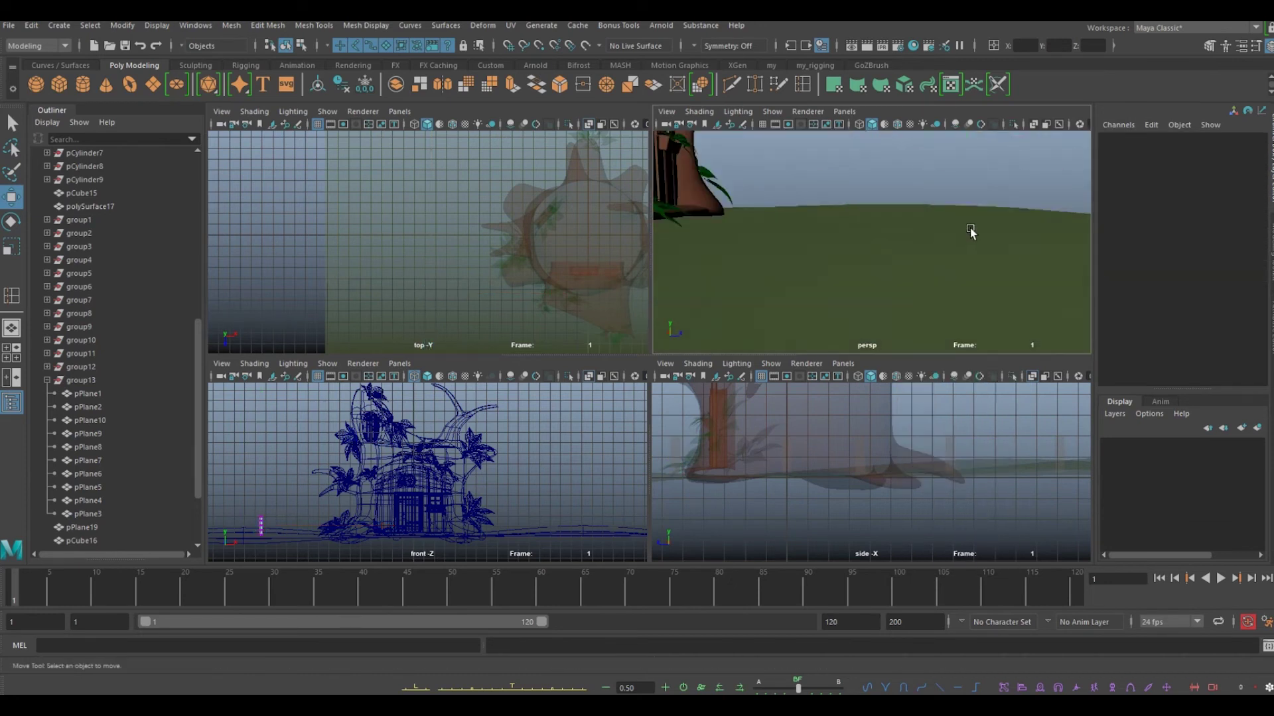
# Bend a post by shifting its top vertices, undo several edits, and begin a thin rail cube
pyautogui.press('F9')
pyautogui.press('r')
pyautogui.keyDown('alt'); pyautogui.moveTo(883, 243); pyautogui.dragTo(805, 256); pyautogui.keyUp('alt')
pyautogui.moveTo(804, 161); pyautogui.dragTo(882, 185)
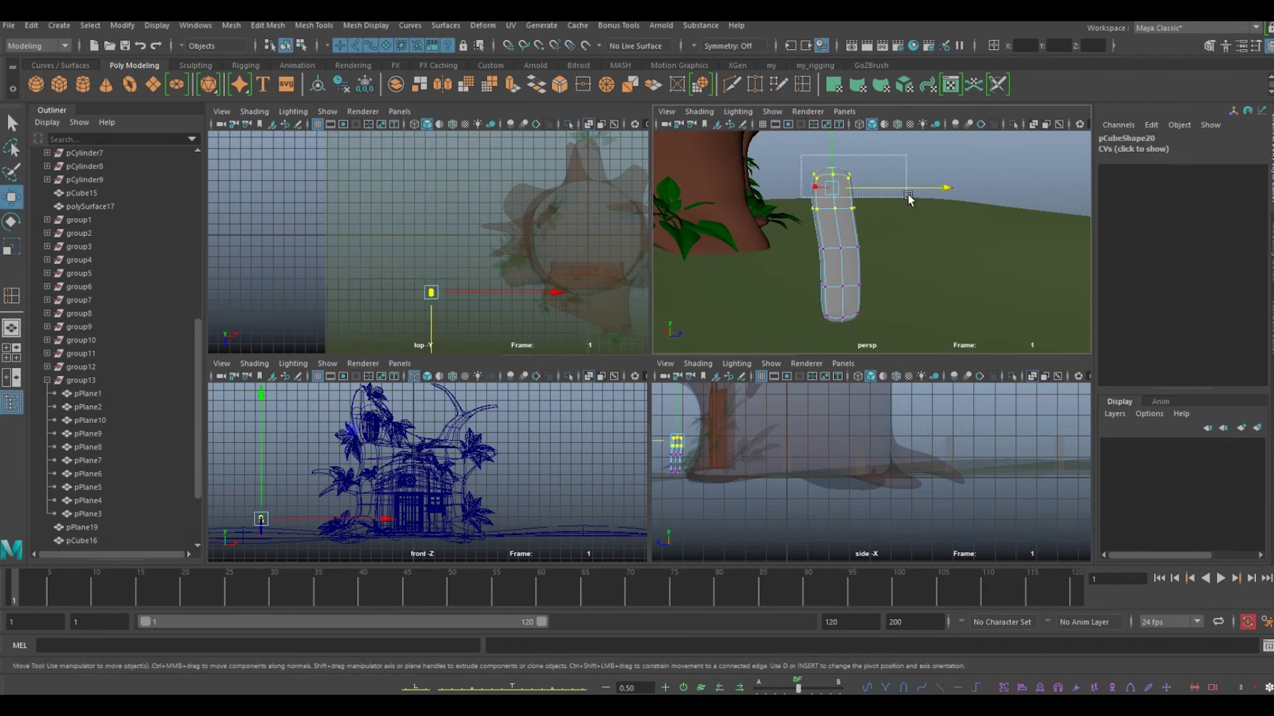
pyautogui.hotkey('ctrl', 'z')
pyautogui.hotkey('ctrl', 'z')
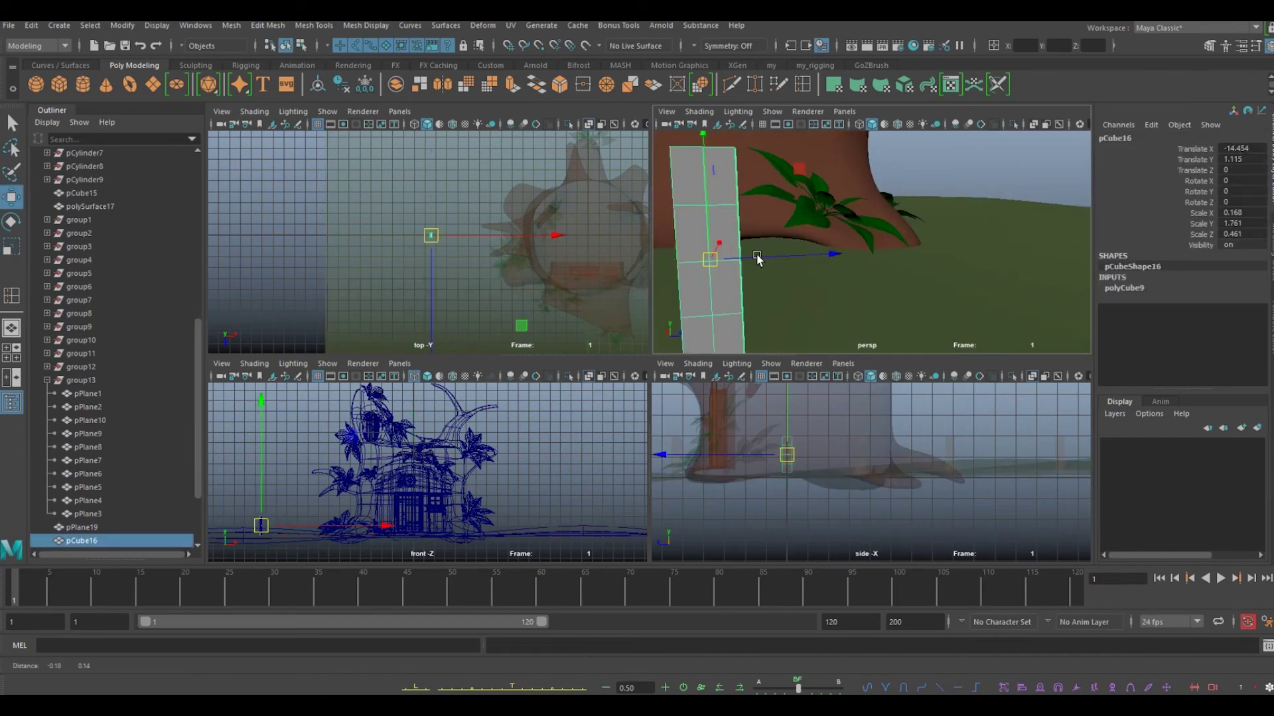
pyautogui.hotkey('ctrl', 'z')
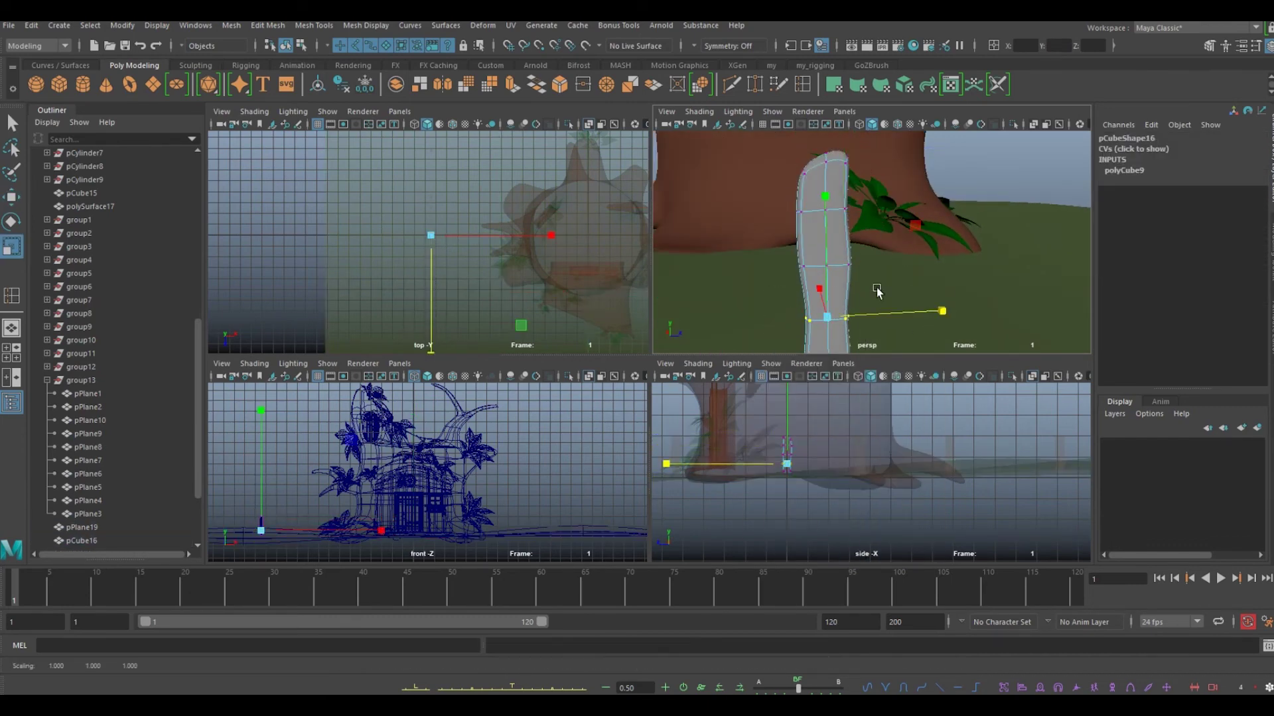
pyautogui.hotkey('ctrl', 'z')
pyautogui.hotkey('ctrl', 'z')
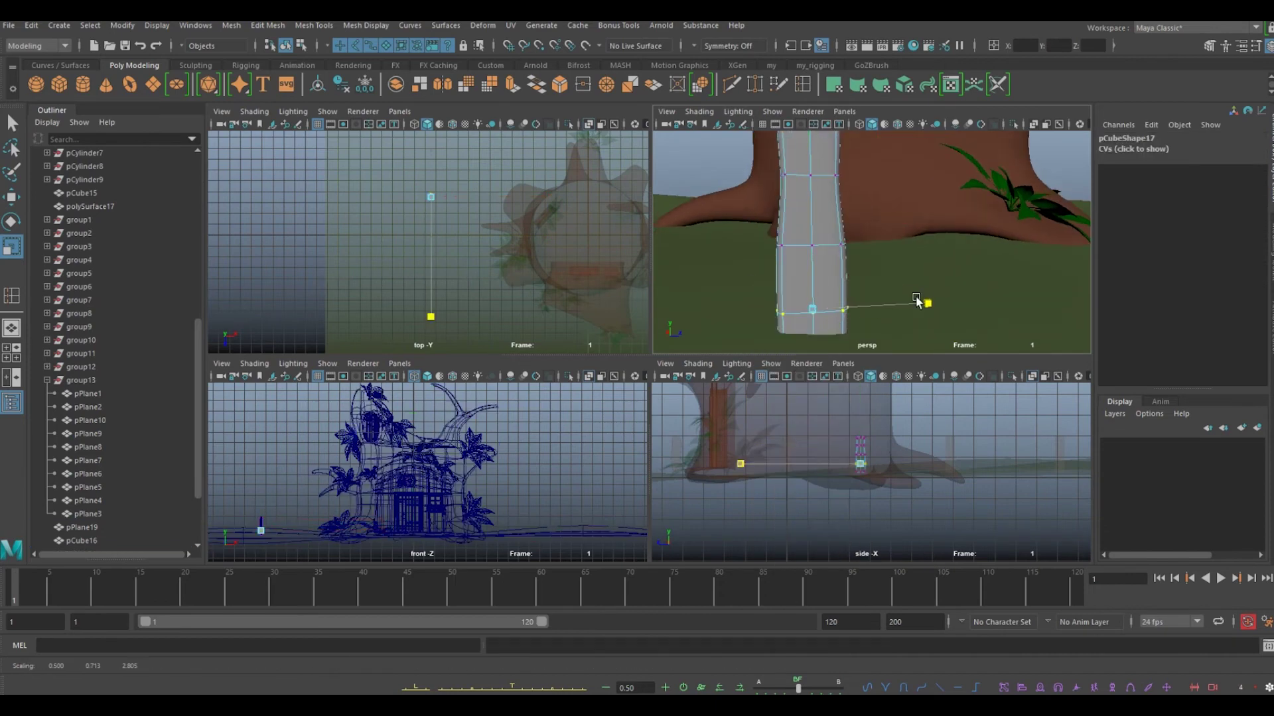
pyautogui.hotkey('ctrl', 'z')
pyautogui.hotkey('ctrl', 'z')
pyautogui.hotkey('ctrl', 'z')
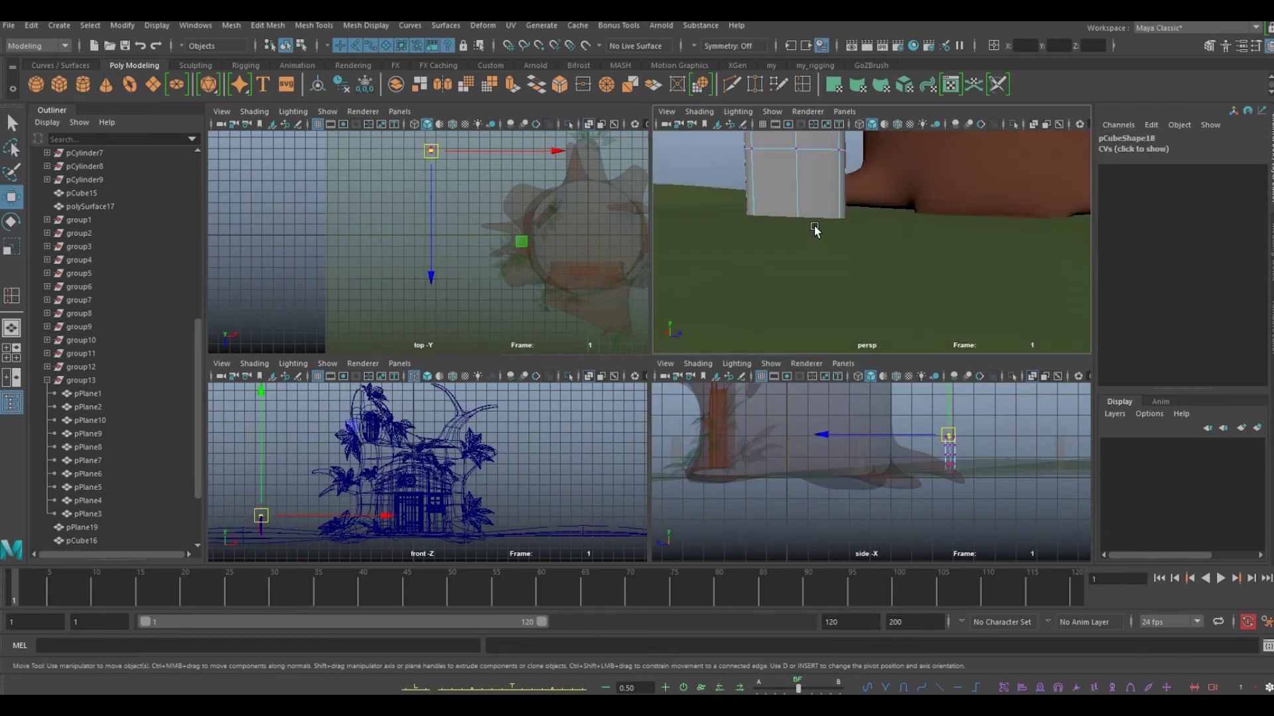
pyautogui.hotkey('ctrl', 'z')
pyautogui.hotkey('ctrl', 'z')
pyautogui.hotkey('ctrl', 'z')
pyautogui.hotkey('ctrl', 'z')
pyautogui.hotkey('ctrl', 'z')
pyautogui.hotkey('ctrl', 'z')
pyautogui.hotkey('ctrl', 'z')
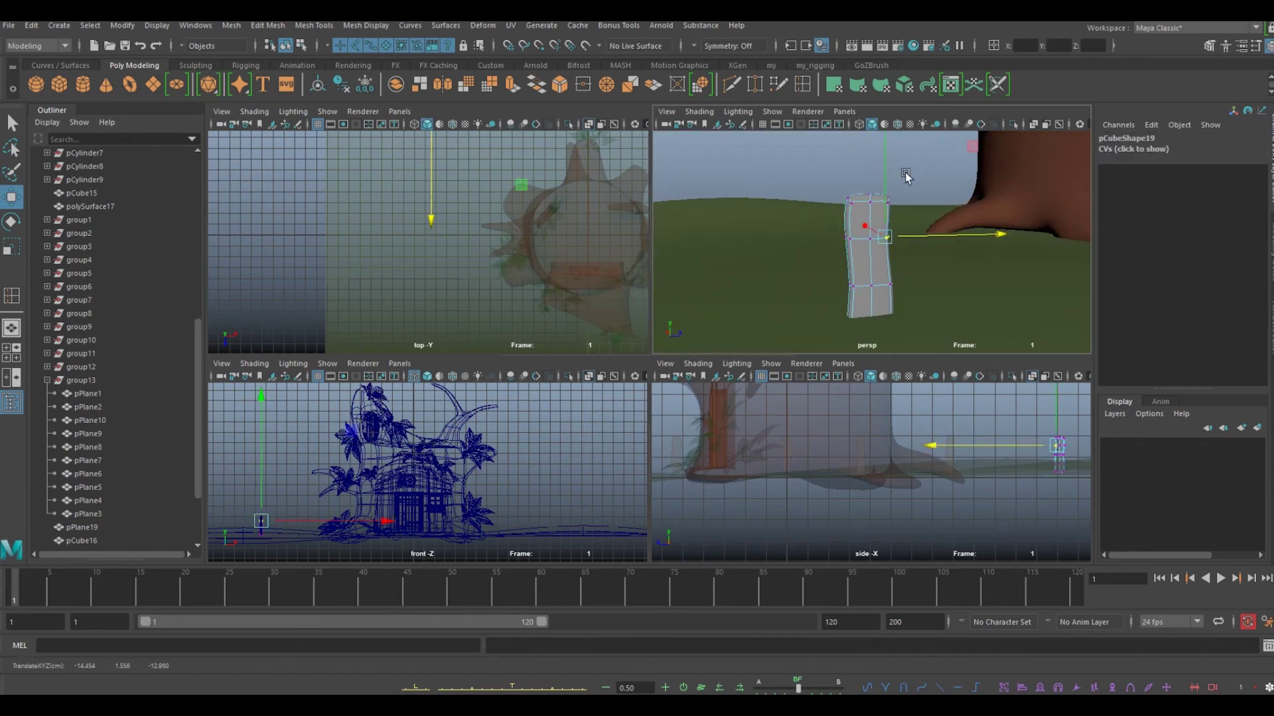
pyautogui.rightClick(919, 175)
pyautogui.hotkey('ctrl', 'z')
pyautogui.hotkey('ctrl', 'z')
pyautogui.hotkey('ctrl', 'z')
pyautogui.hotkey('ctrl', 'z')
pyautogui.hotkey('ctrl', 'z')
pyautogui.hotkey('ctrl', 'z')
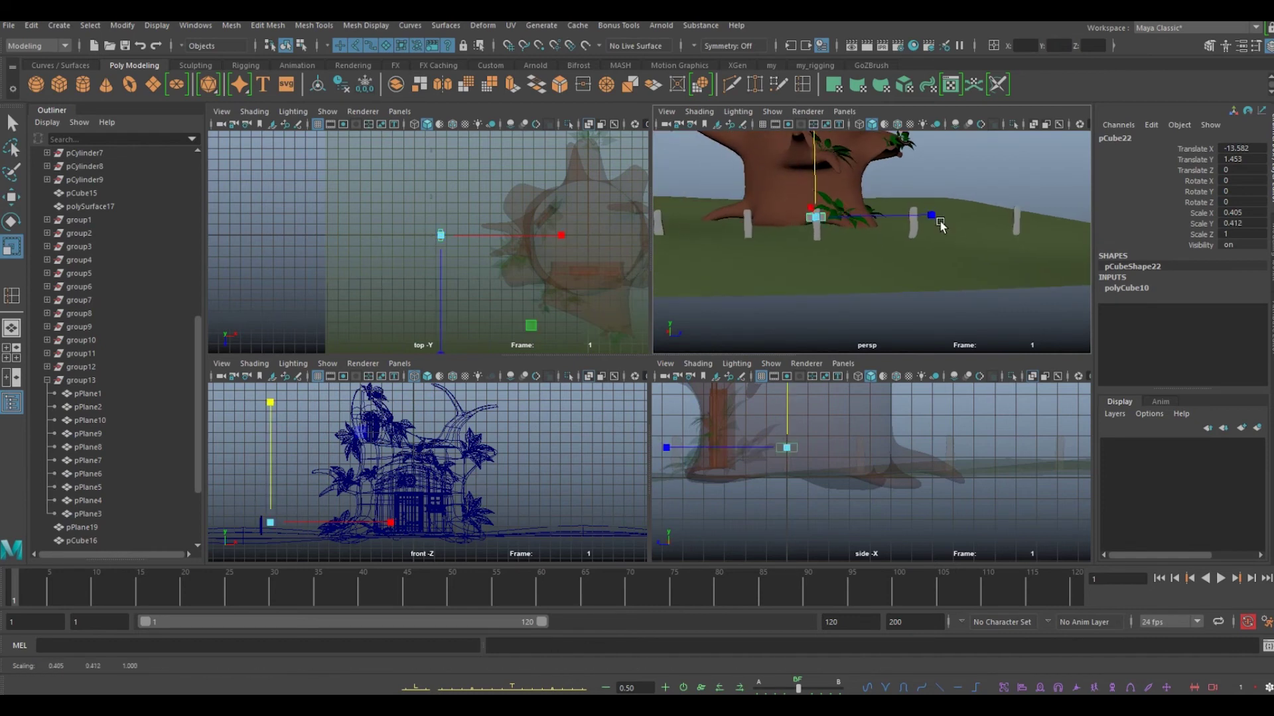
# Stretch the rail cube along the fence line
pyautogui.hotkey('ctrl', 'z')
pyautogui.moveTo(967, 219); pyautogui.dragTo(1009, 225)
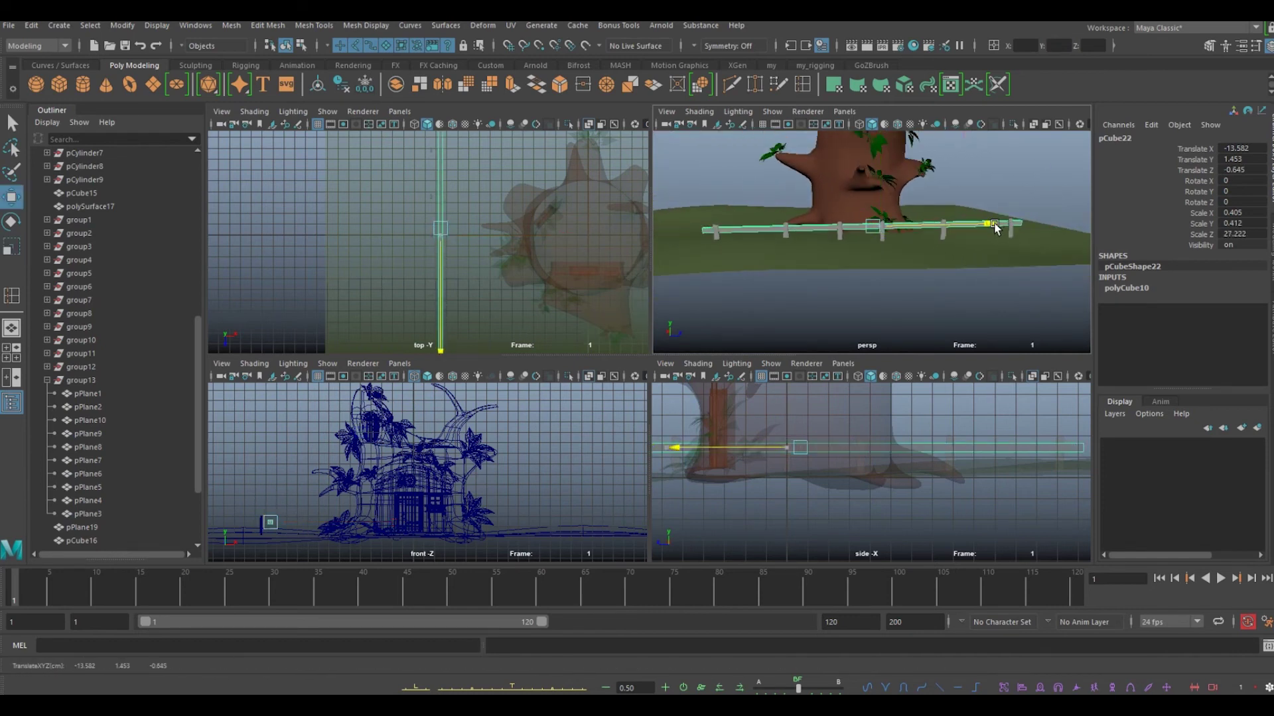
pyautogui.hotkey('ctrl', 'z')
pyautogui.hotkey('ctrl', 'z')
pyautogui.hotkey('ctrl', 'z')
pyautogui.hotkey('ctrl', 'z')
pyautogui.hotkey('ctrl', 'z')
pyautogui.hotkey('ctrl', 'z')
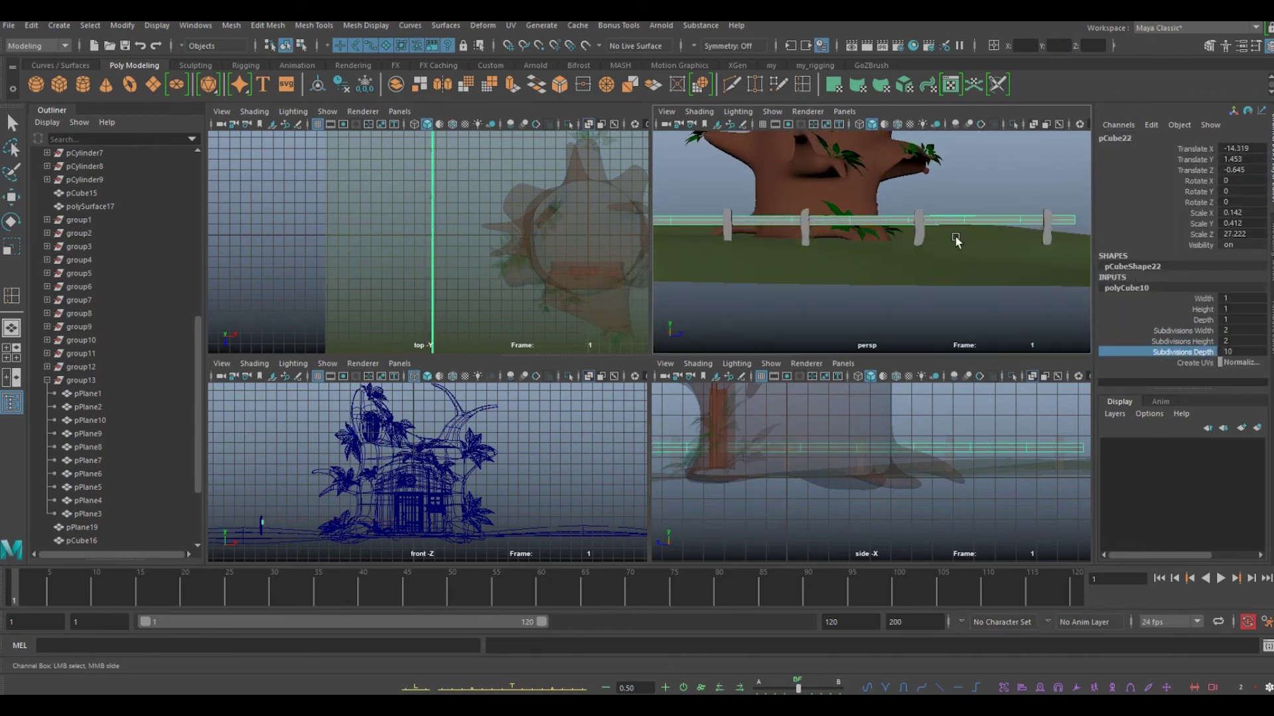
pyautogui.hotkey('ctrl', 'z')
pyautogui.hotkey('ctrl', 'z')
pyautogui.hotkey('ctrl', 'z')
pyautogui.press('space')
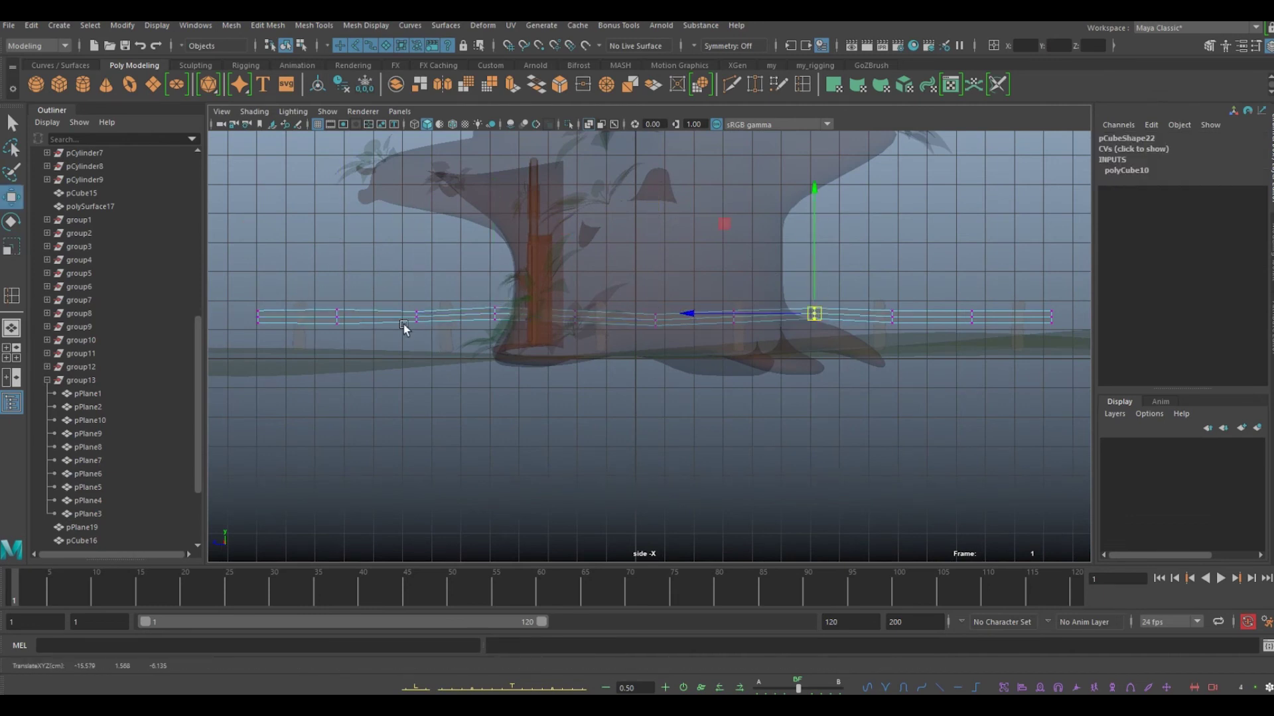
pyautogui.press('w')
pyautogui.press('space')
pyautogui.press('space')
pyautogui.press('f')
# Add an edge loop along the rail and move a second rail lower on the posts
pyautogui.keyDown('alt'); pyautogui.moveTo(745, 307); pyautogui.dragTo(838, 384); pyautogui.keyUp('alt')
pyautogui.moveTo(720, 272); pyautogui.dragTo(723, 272)
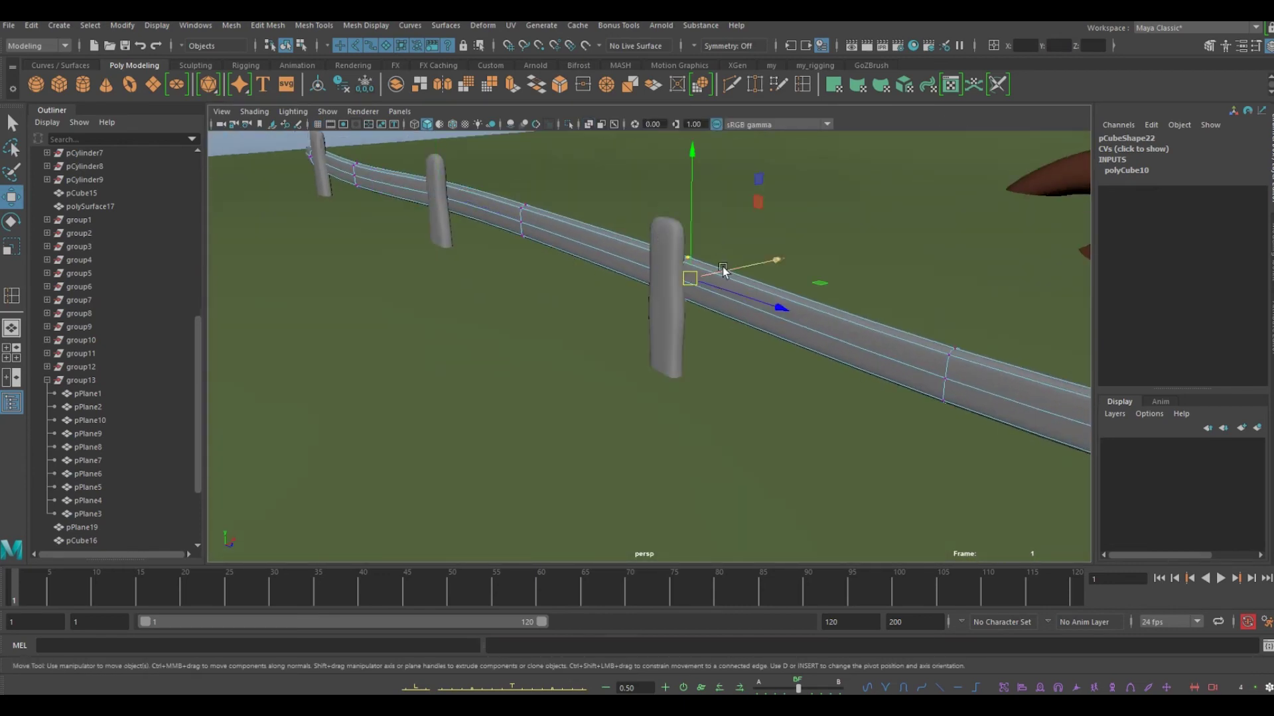
pyautogui.moveTo(966, 281)
pyautogui.keyDown('alt'); pyautogui.mouseDown()
pyautogui.moveTo(936, 369)
pyautogui.moveTo(842, 373)
pyautogui.moveTo(924, 372)
pyautogui.moveTo(886, 214)
pyautogui.mouseUp(); pyautogui.keyUp('alt')
pyautogui.moveTo(614, 366)
pyautogui.keyDown('alt'); pyautogui.mouseDown()
pyautogui.moveTo(654, 303)
pyautogui.moveTo(800, 255)
pyautogui.mouseUp(); pyautogui.keyUp('alt')
pyautogui.press('w')
pyautogui.moveTo(745, 141); pyautogui.dragTo(765, 161)
# Tilt the lower rail with a rotation and adjust the vertices at its left end
pyautogui.press('r')
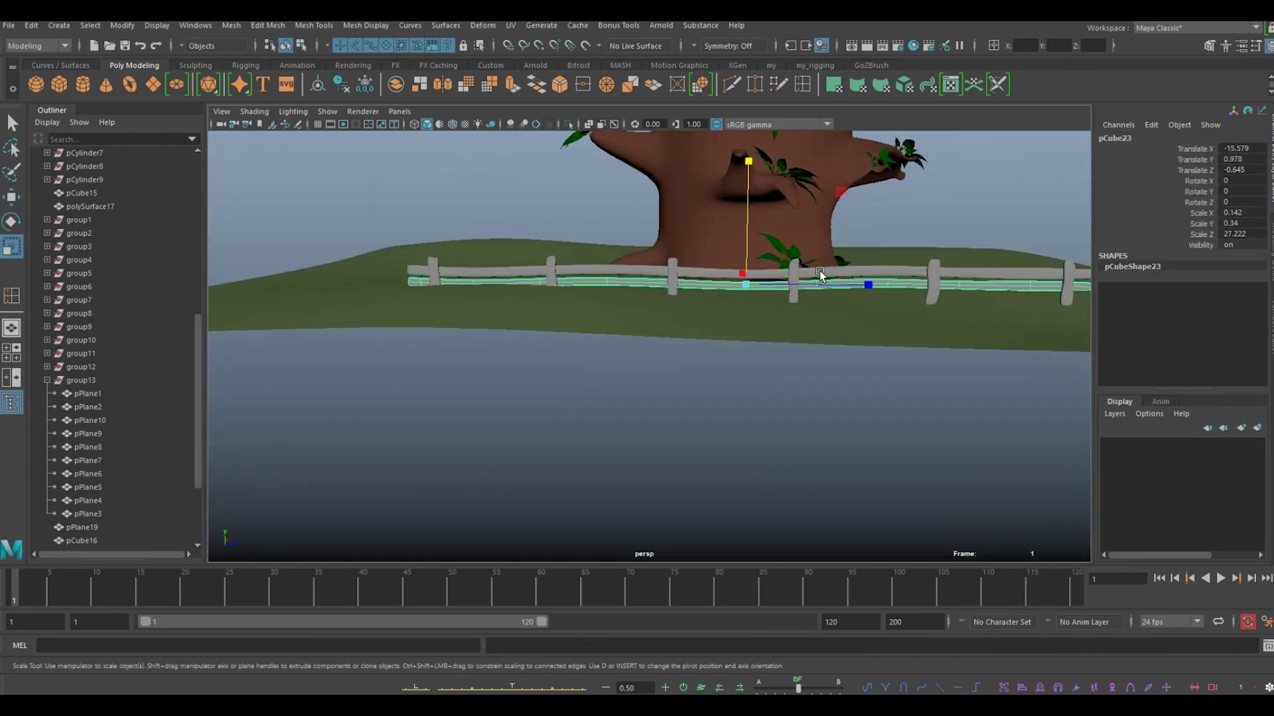
pyautogui.press('e')
pyautogui.moveTo(841, 219); pyautogui.dragTo(826, 192)
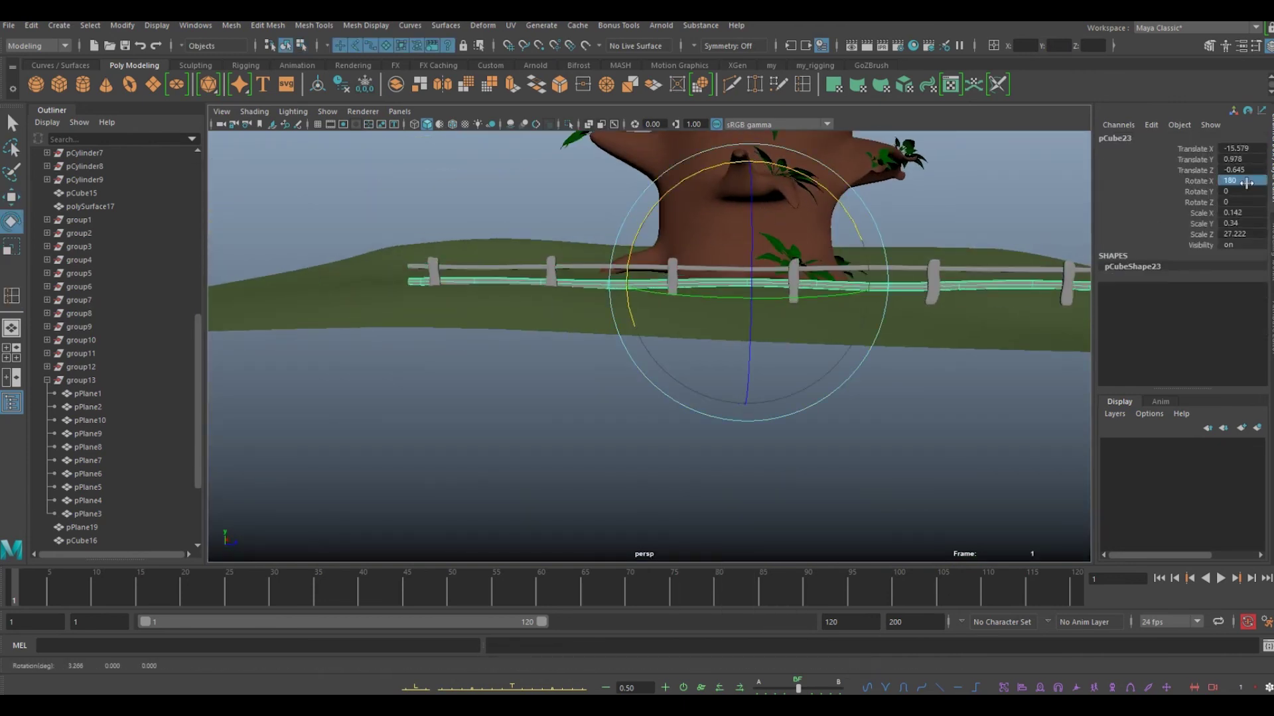
pyautogui.press('r')
pyautogui.press('F9')
pyautogui.moveTo(356, 199); pyautogui.dragTo(532, 284)
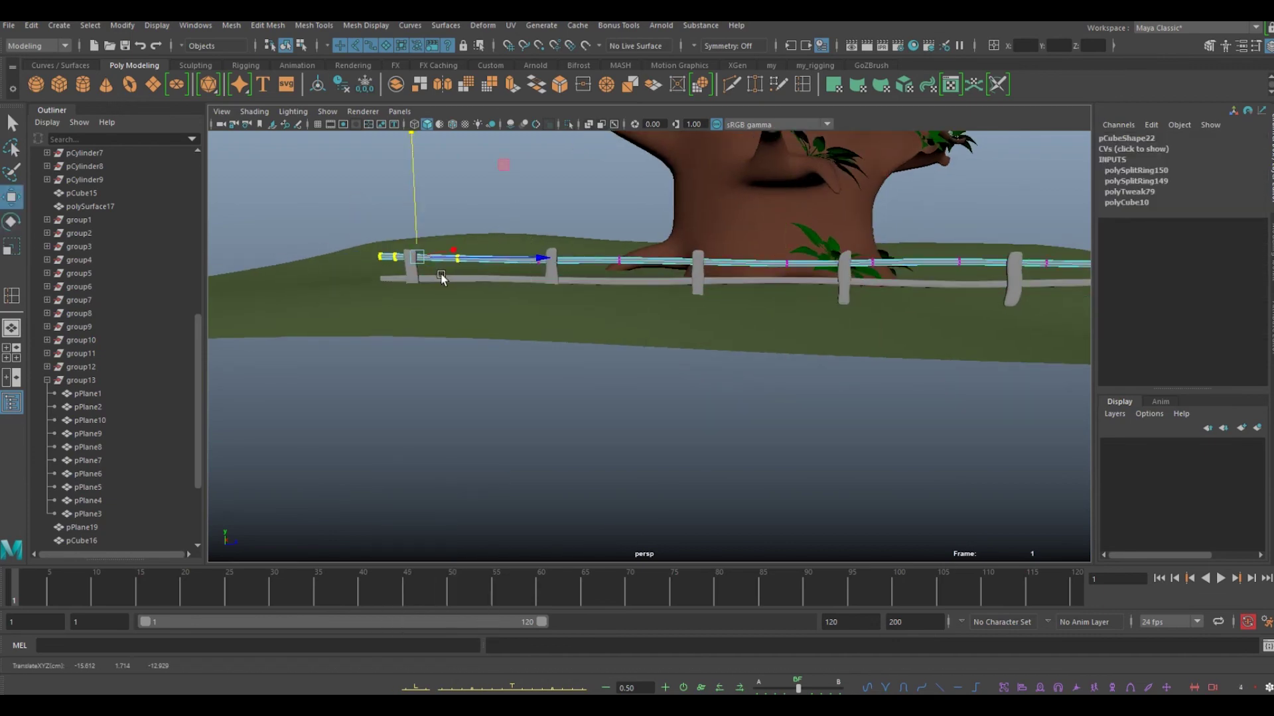
pyautogui.press('w')
pyautogui.press('F8')
pyautogui.press('r')
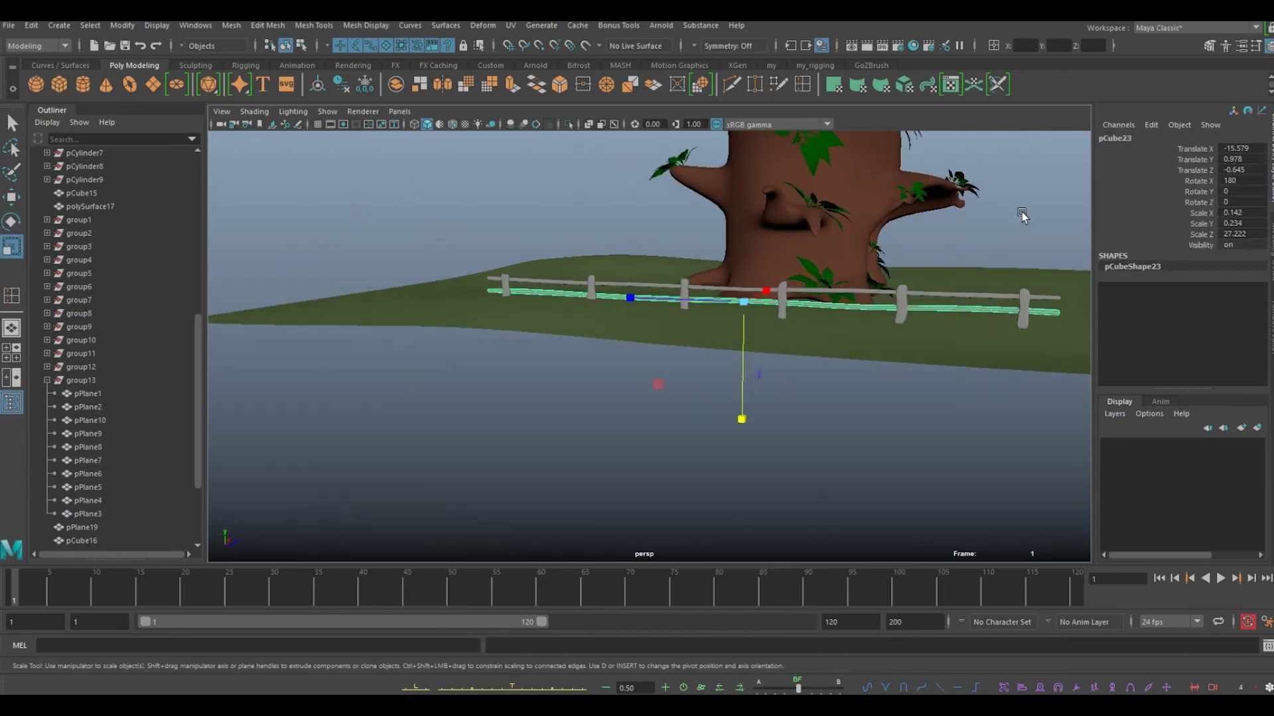
# Adjust a vertex on the ground's edge, then frame a low front view of the fenced house
pyautogui.keyDown('alt'); pyautogui.moveTo(578, 226); pyautogui.dragTo(853, 284); pyautogui.keyUp('alt')
pyautogui.click(705, 308)
pyautogui.keyDown('alt'); pyautogui.moveTo(704, 308); pyautogui.dragTo(717, 464); pyautogui.keyUp('alt')
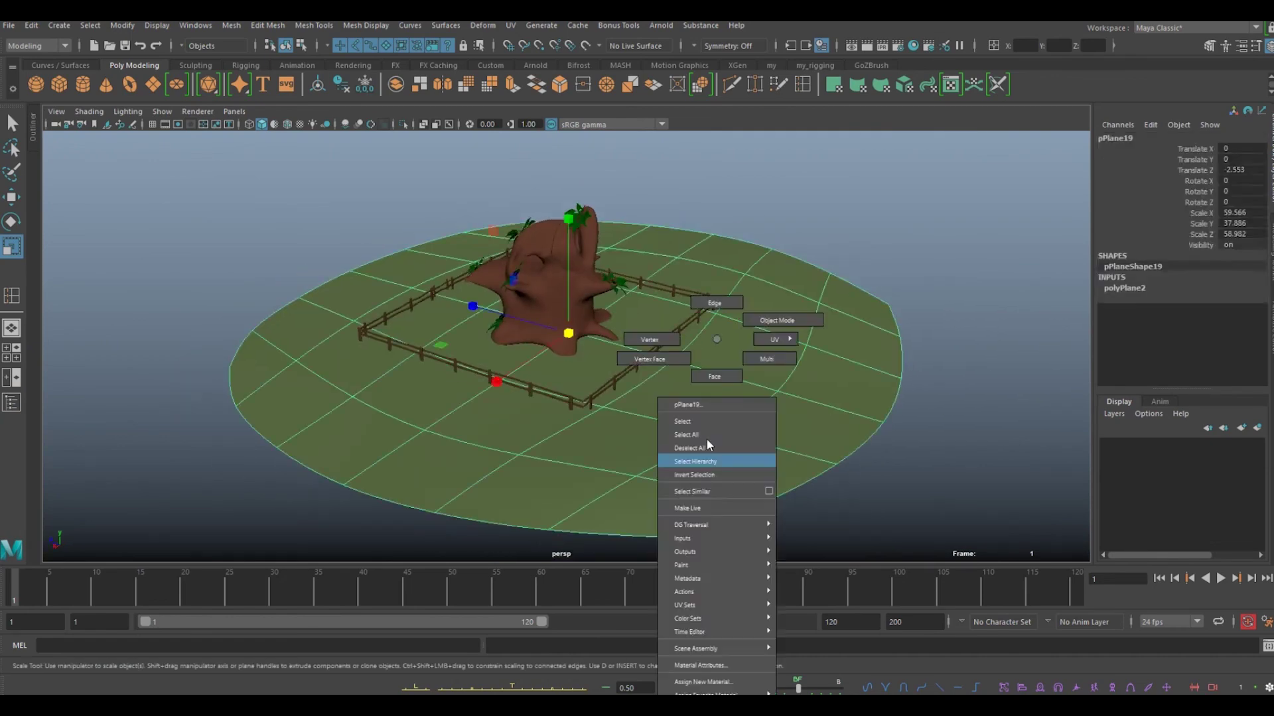
pyautogui.press('F9')
pyautogui.press('w')
pyautogui.click(683, 425)
pyautogui.click(837, 229)
pyautogui.moveTo(837, 229)
pyautogui.keyDown('alt'); pyautogui.mouseDown()
pyautogui.moveTo(774, 321)
pyautogui.moveTo(233, 313)
pyautogui.moveTo(623, 360)
pyautogui.mouseUp(); pyautogui.keyUp('alt')
pyautogui.scroll(3, 630, 431)
pyautogui.scroll(2, 638, 411)
pyautogui.scroll(3, 714, 475)
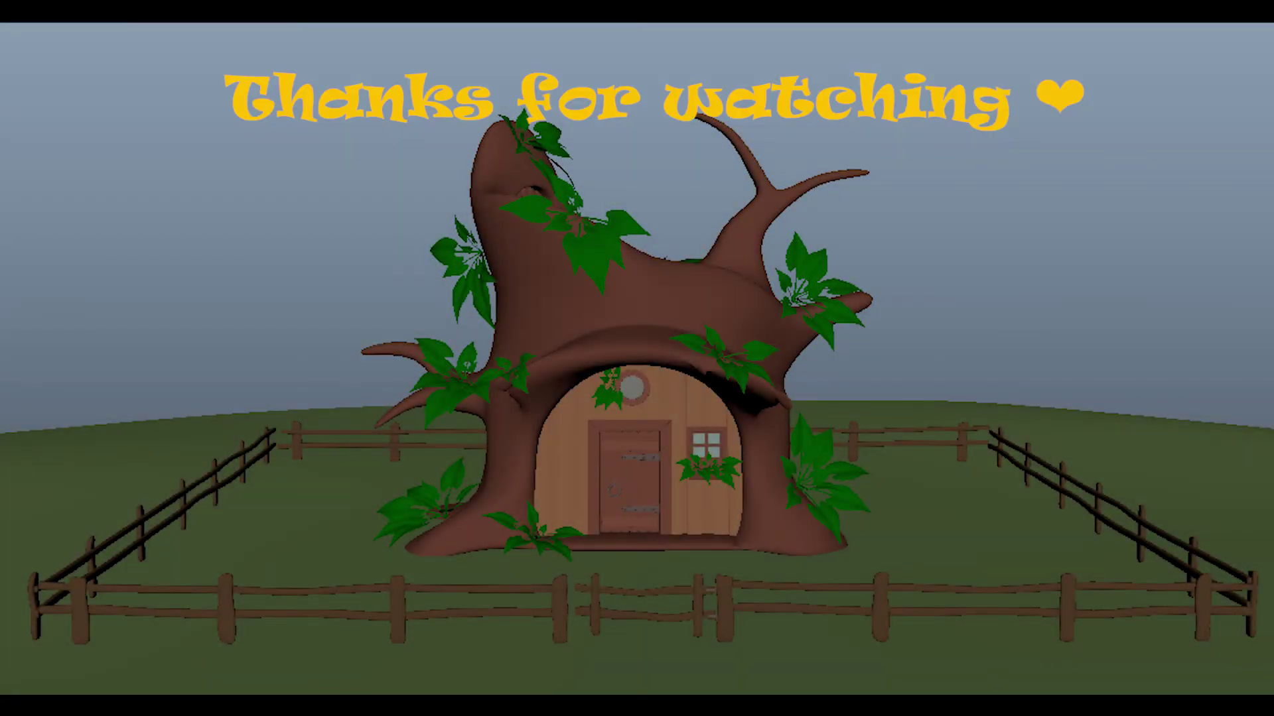